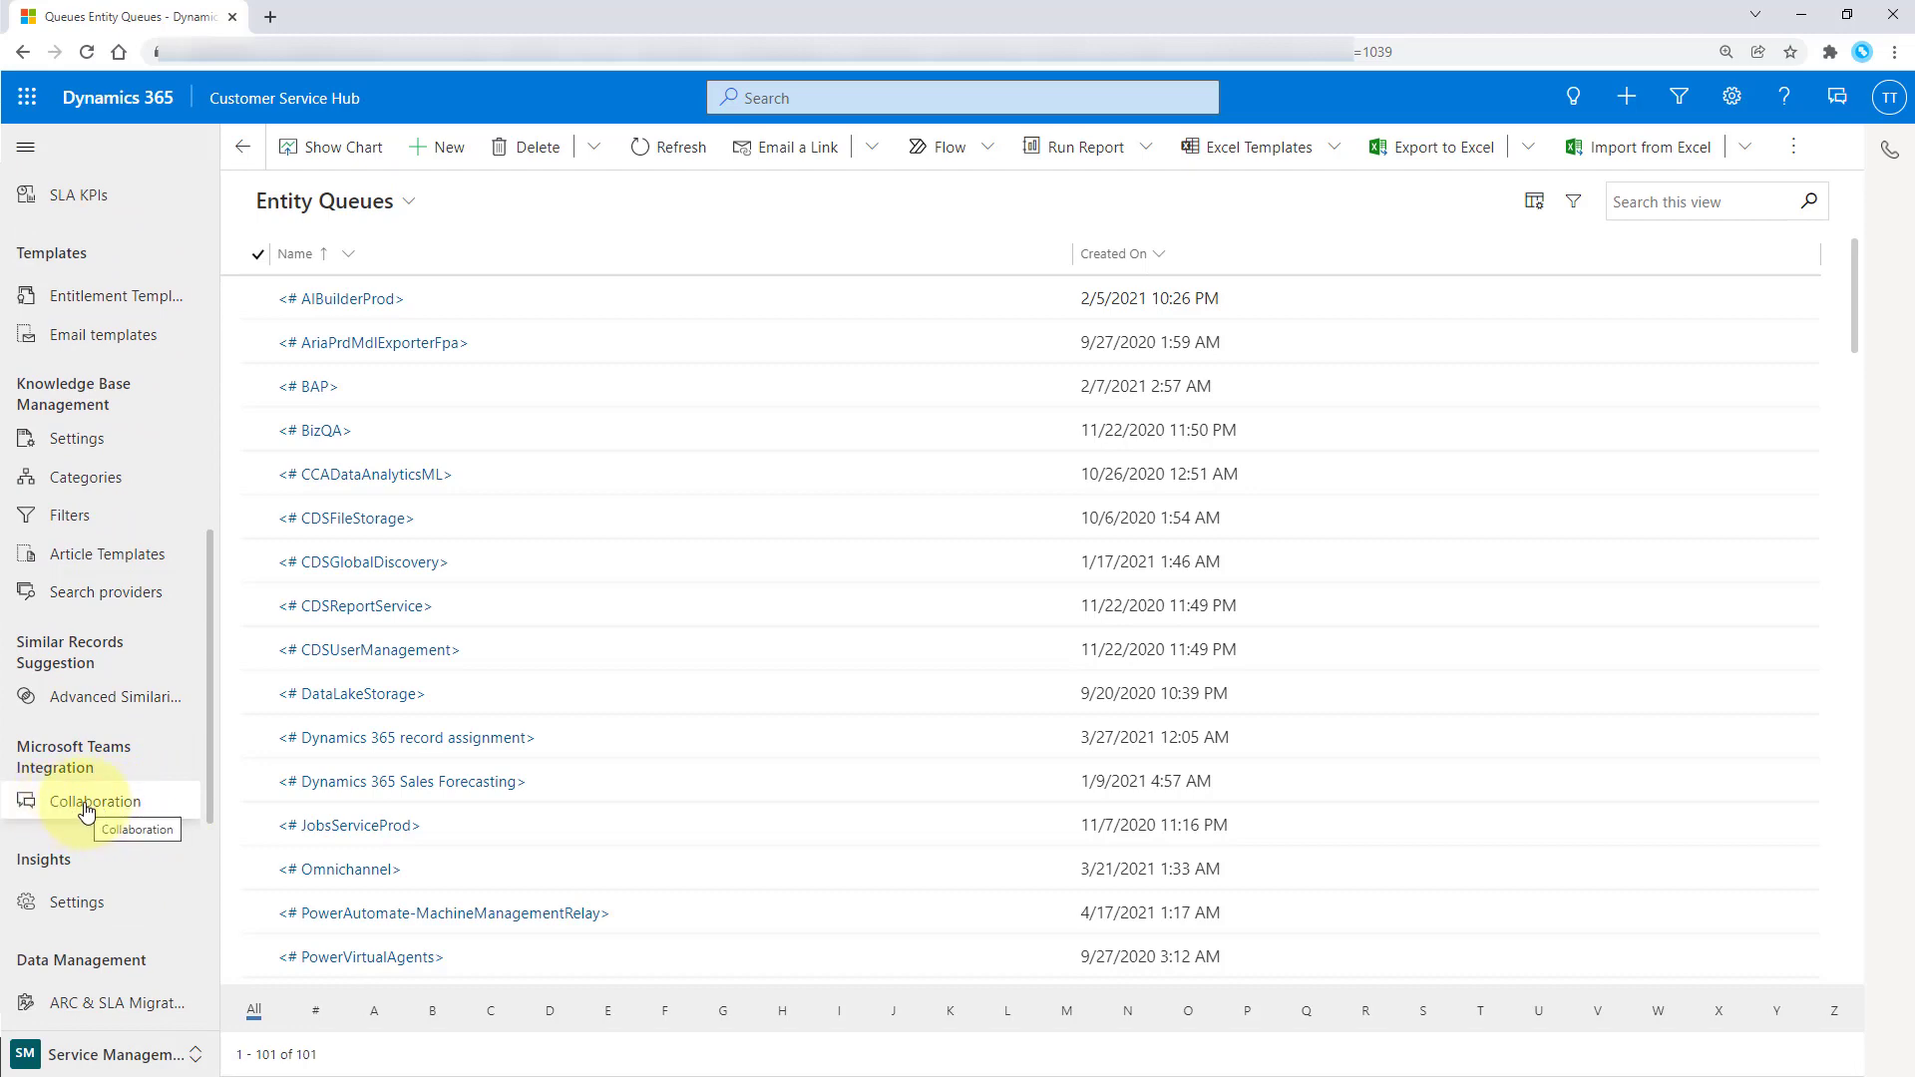
Open the Microsoft Teams collaboration settings and review the chat options, the record types for linked chats and the actions for Customer Asset.
click(86, 812)
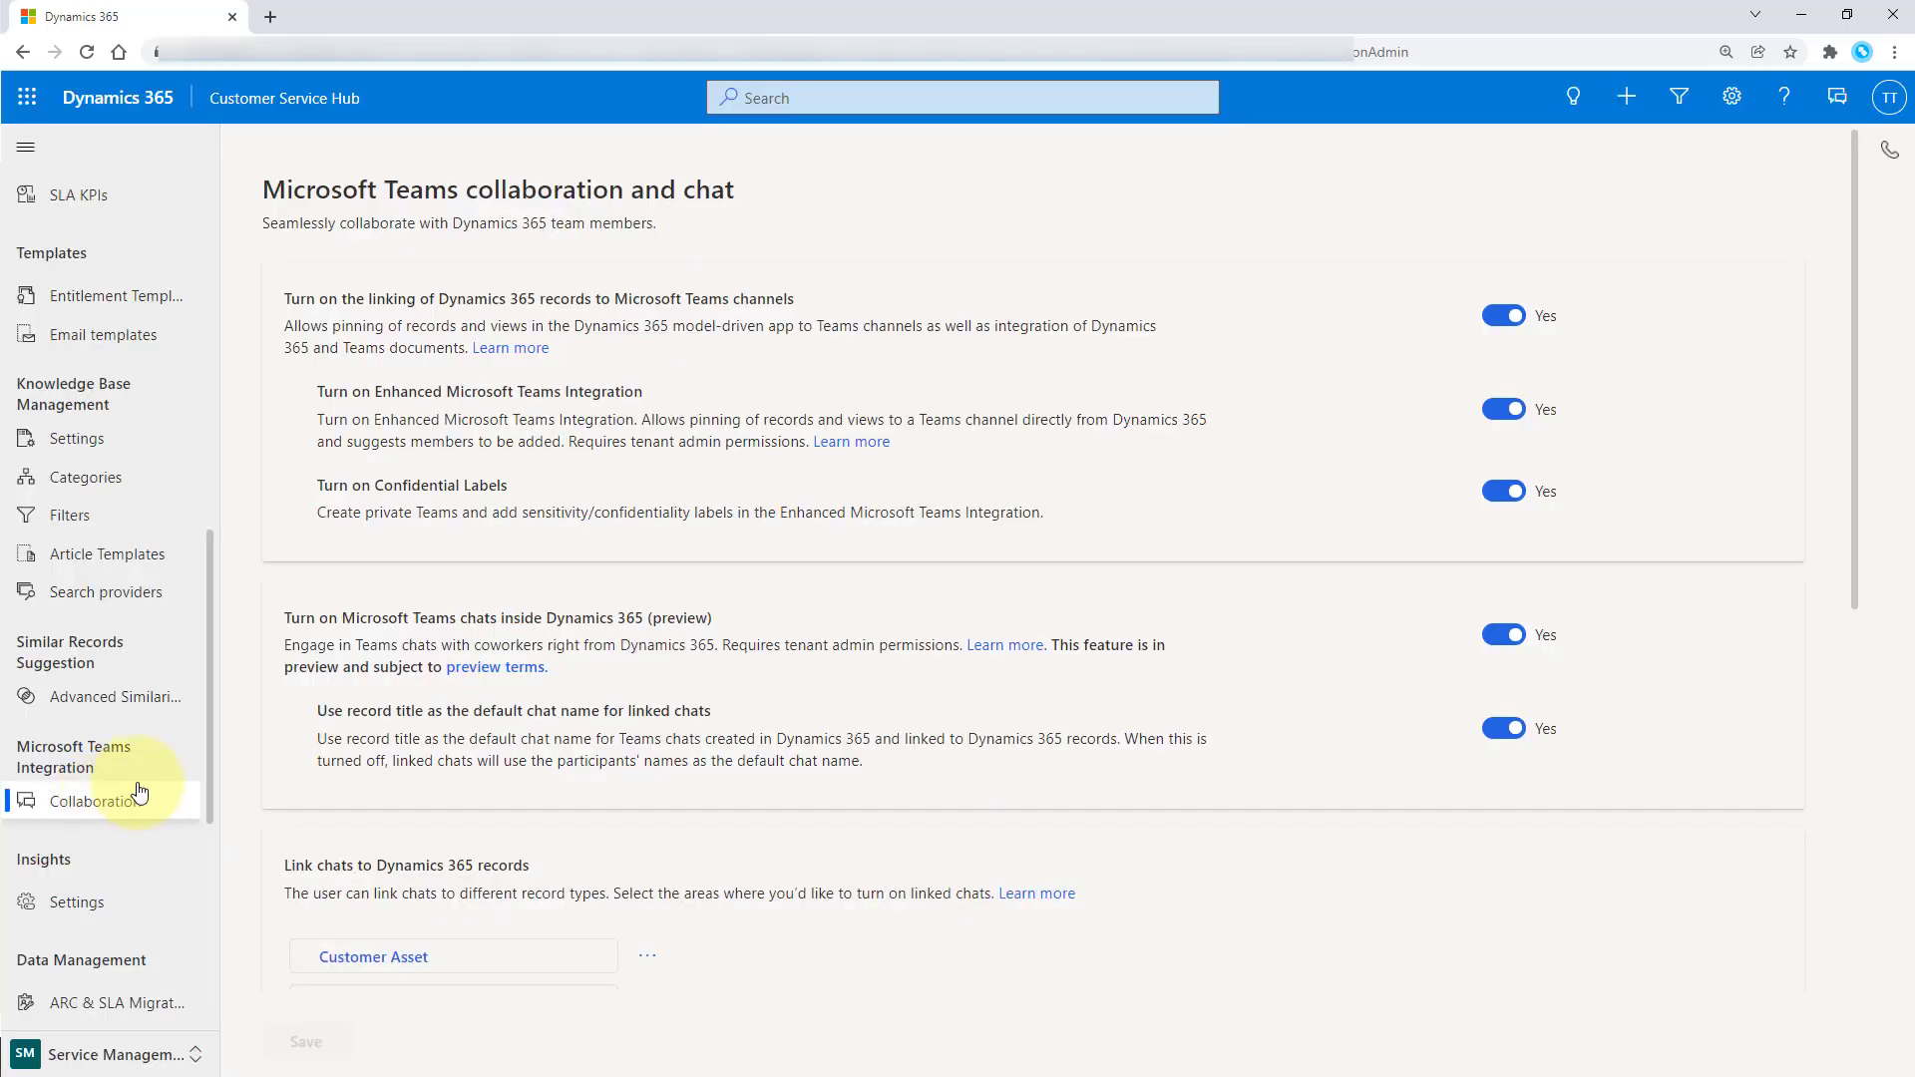
scroll(668, 728, down, 1)
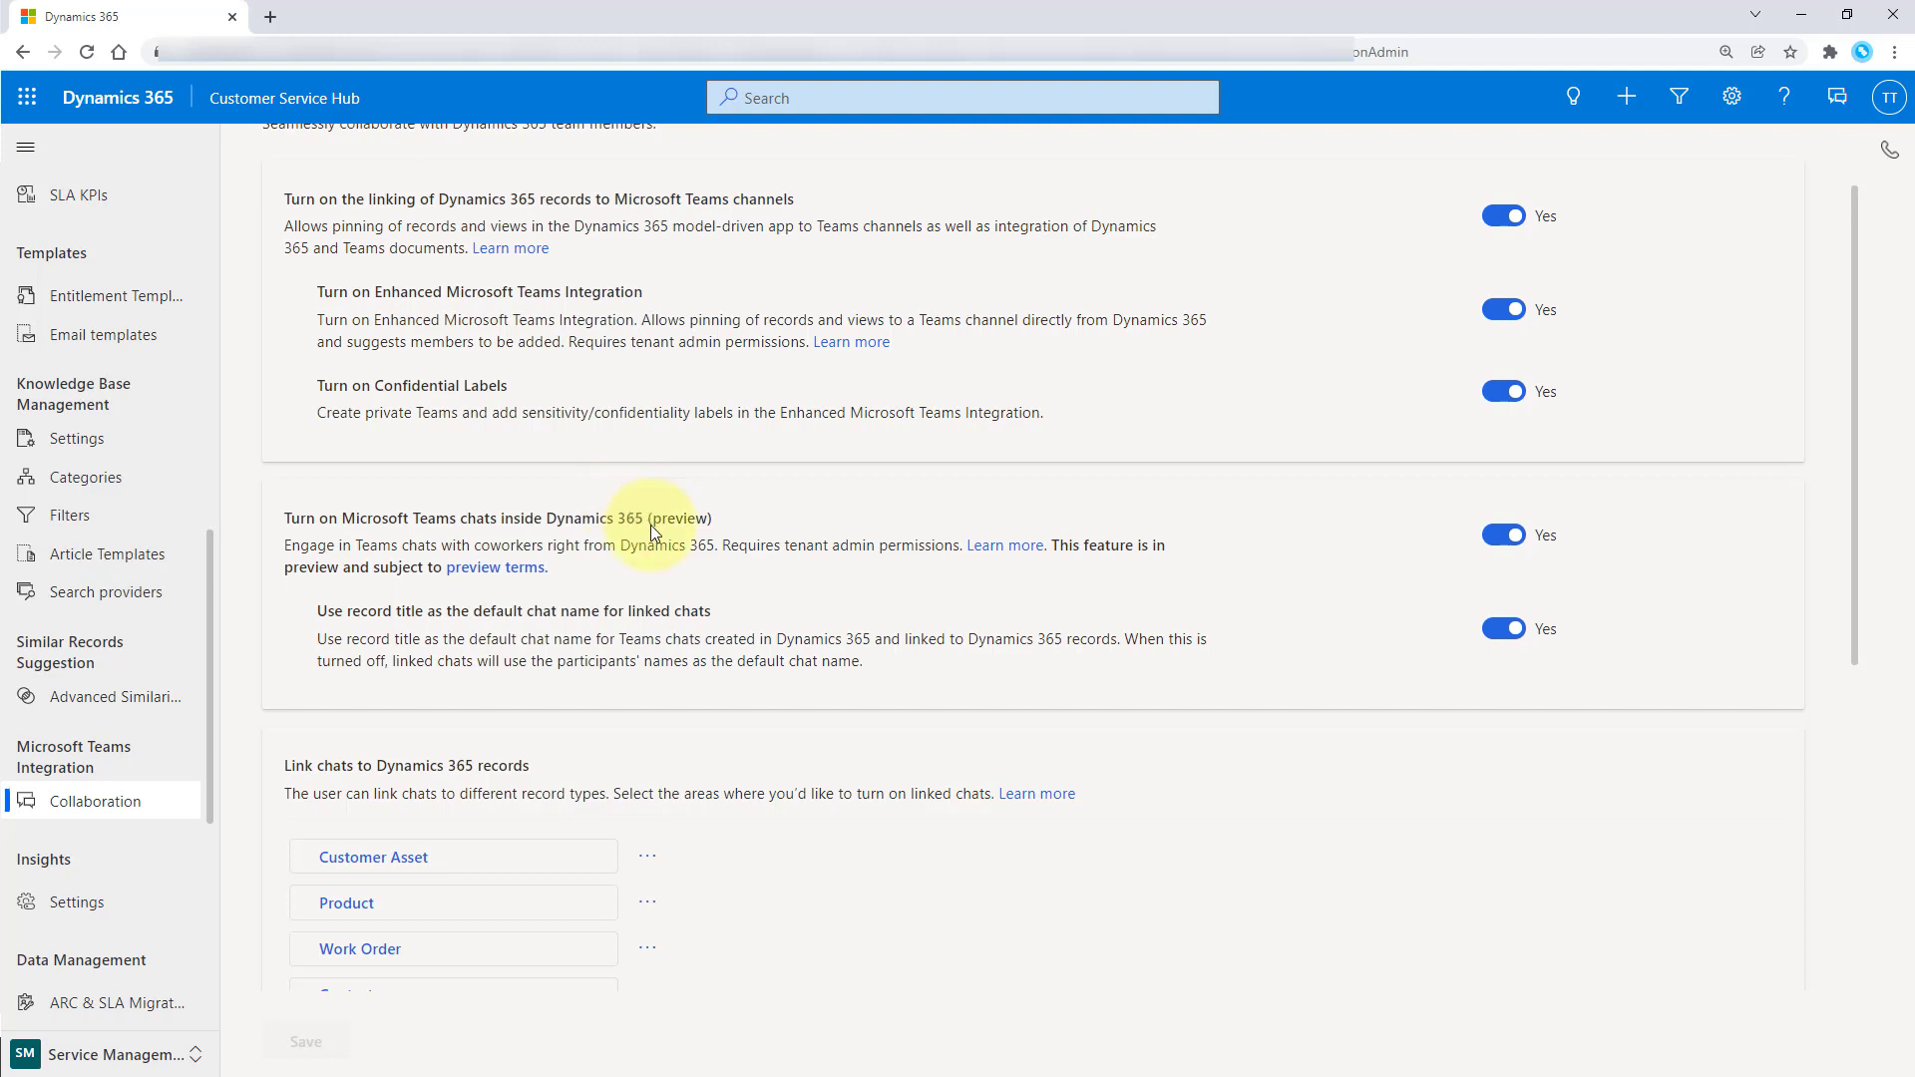
scroll(650, 525, down, 1)
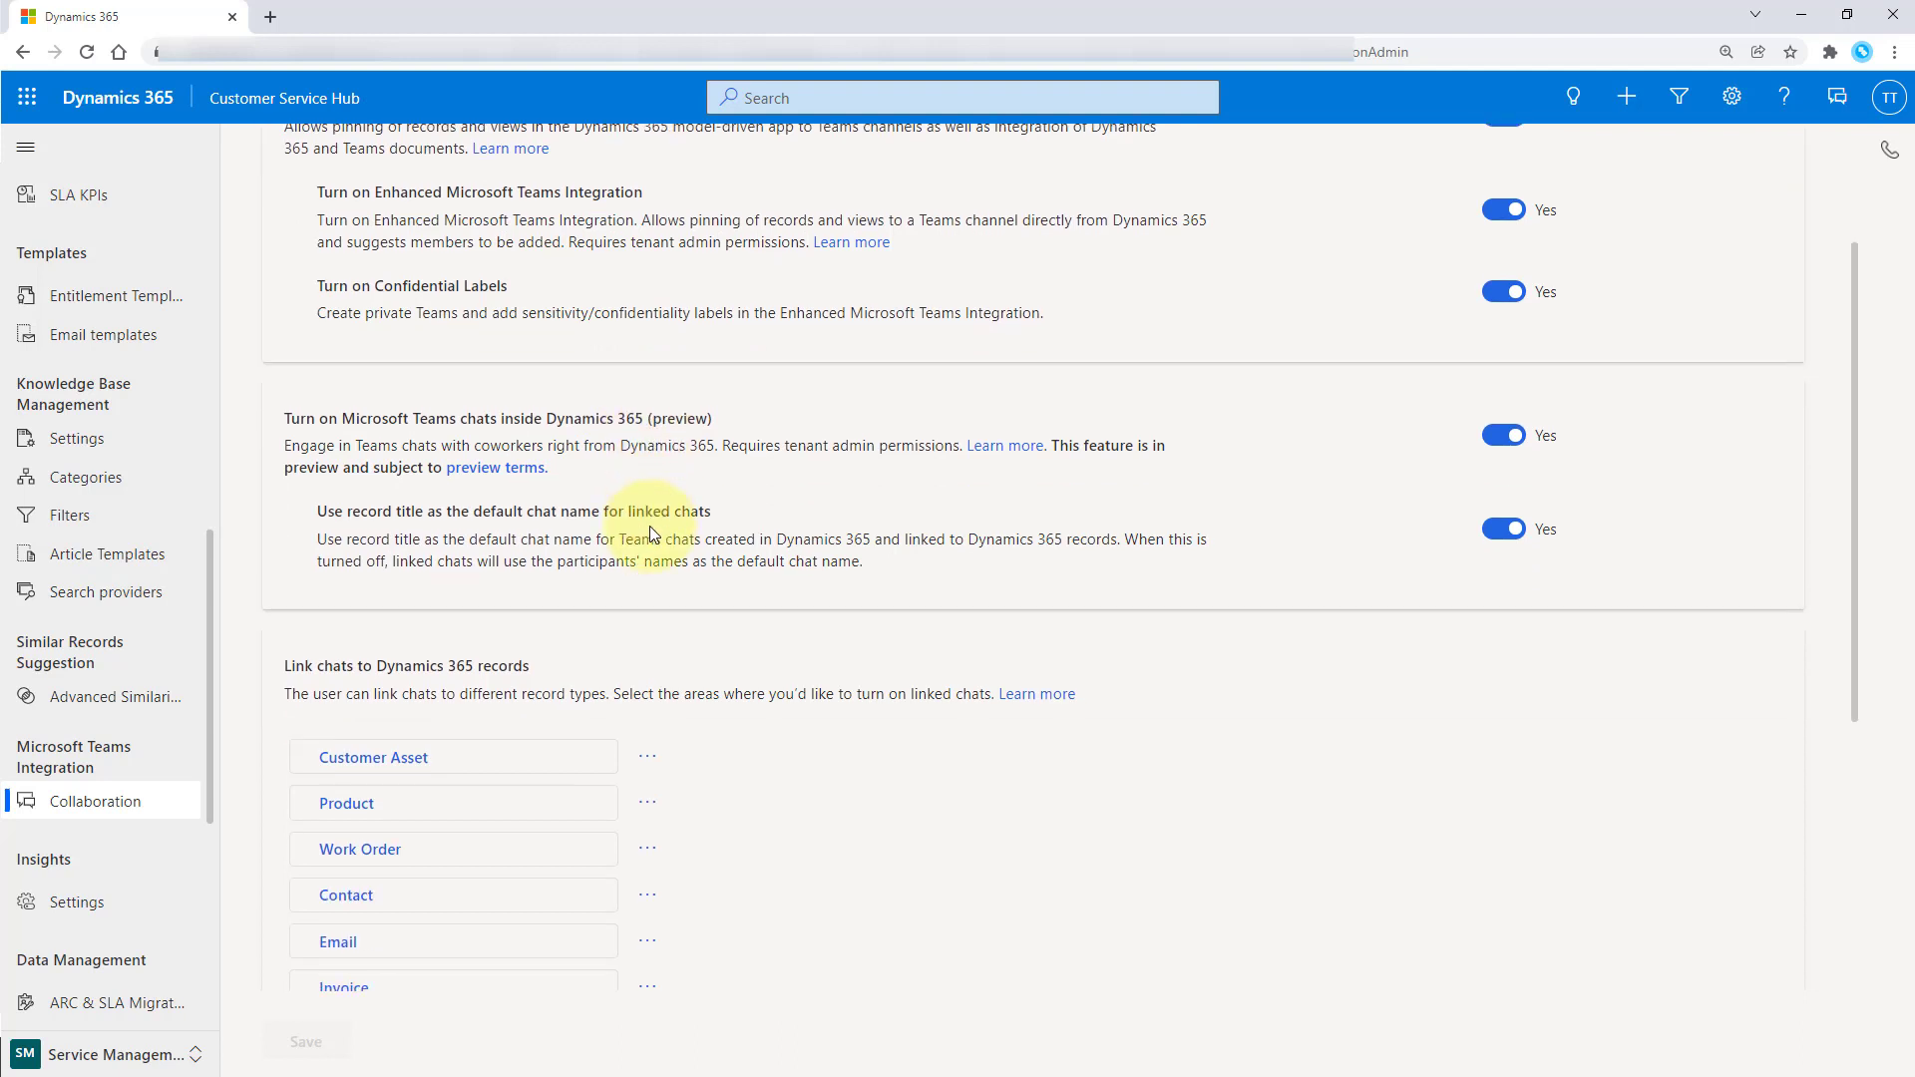
scroll(649, 525, down, 2)
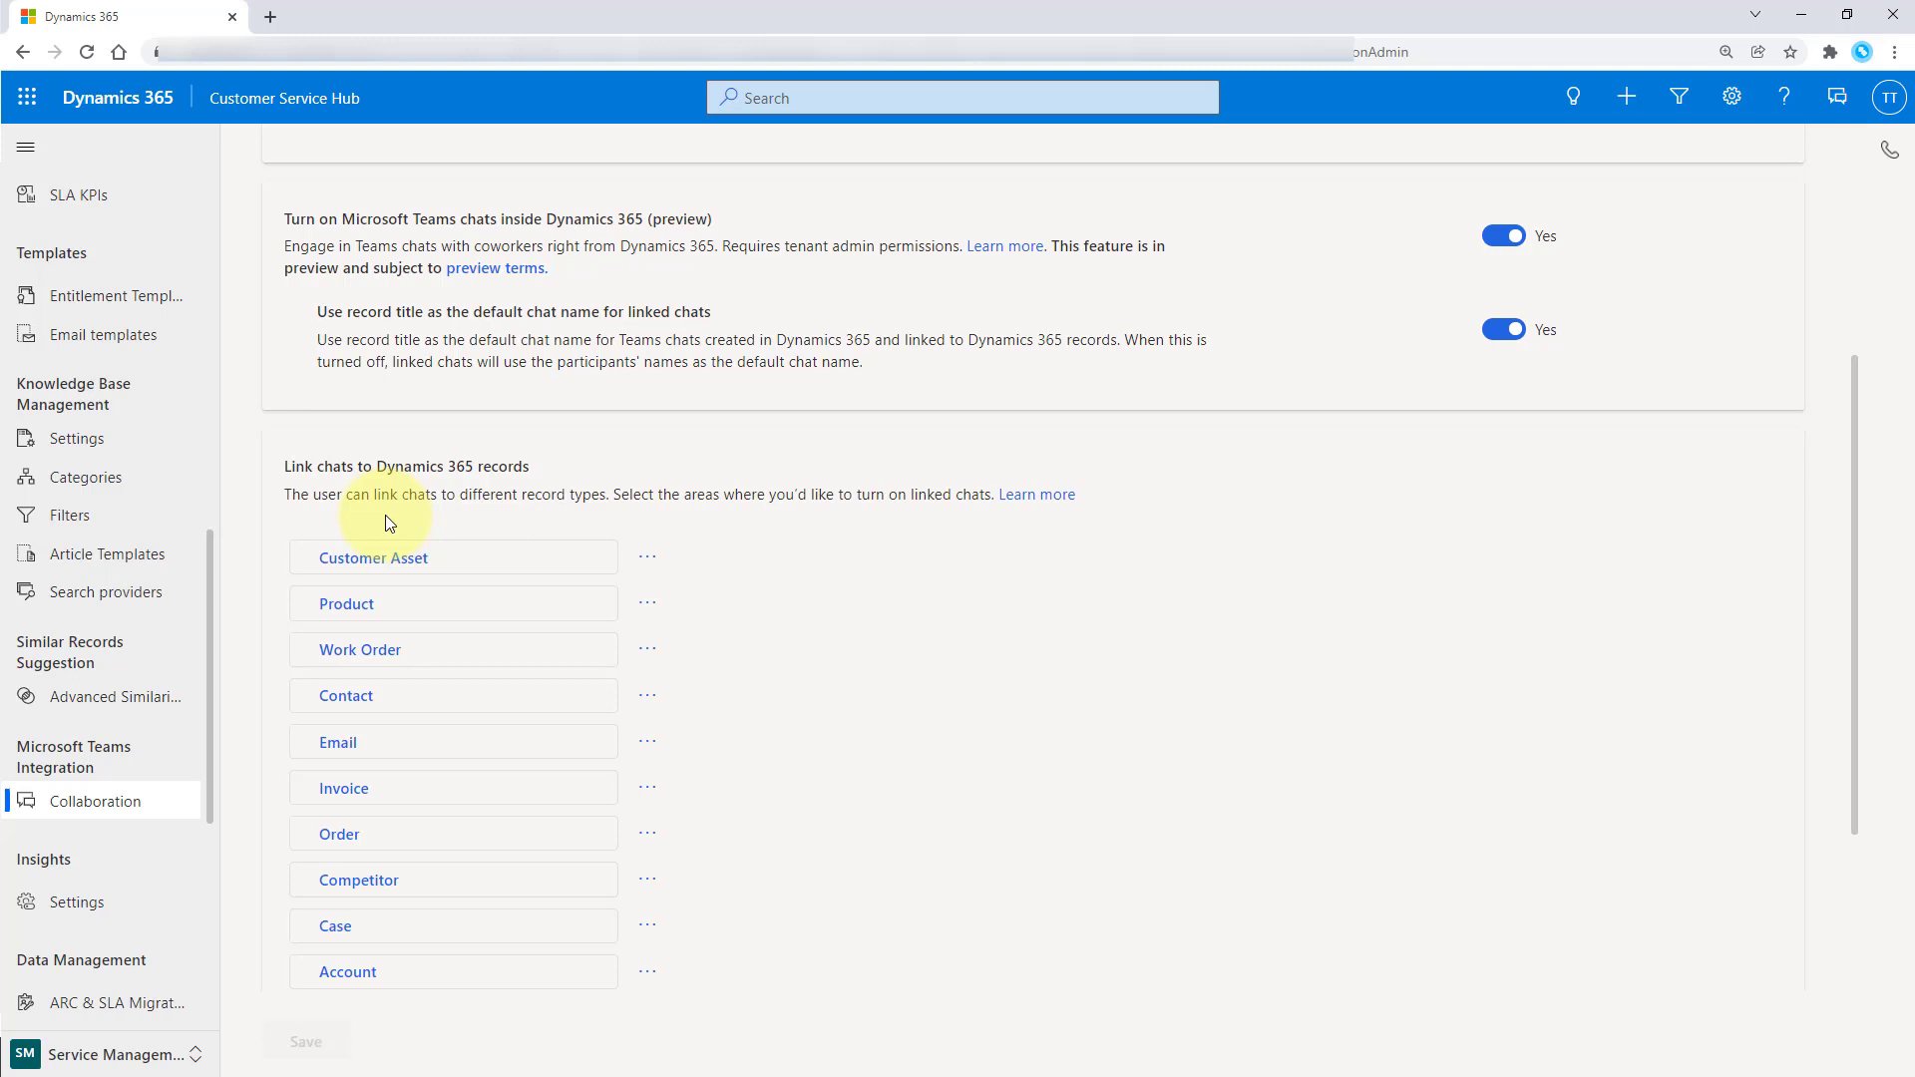
scroll(504, 569, down, 1)
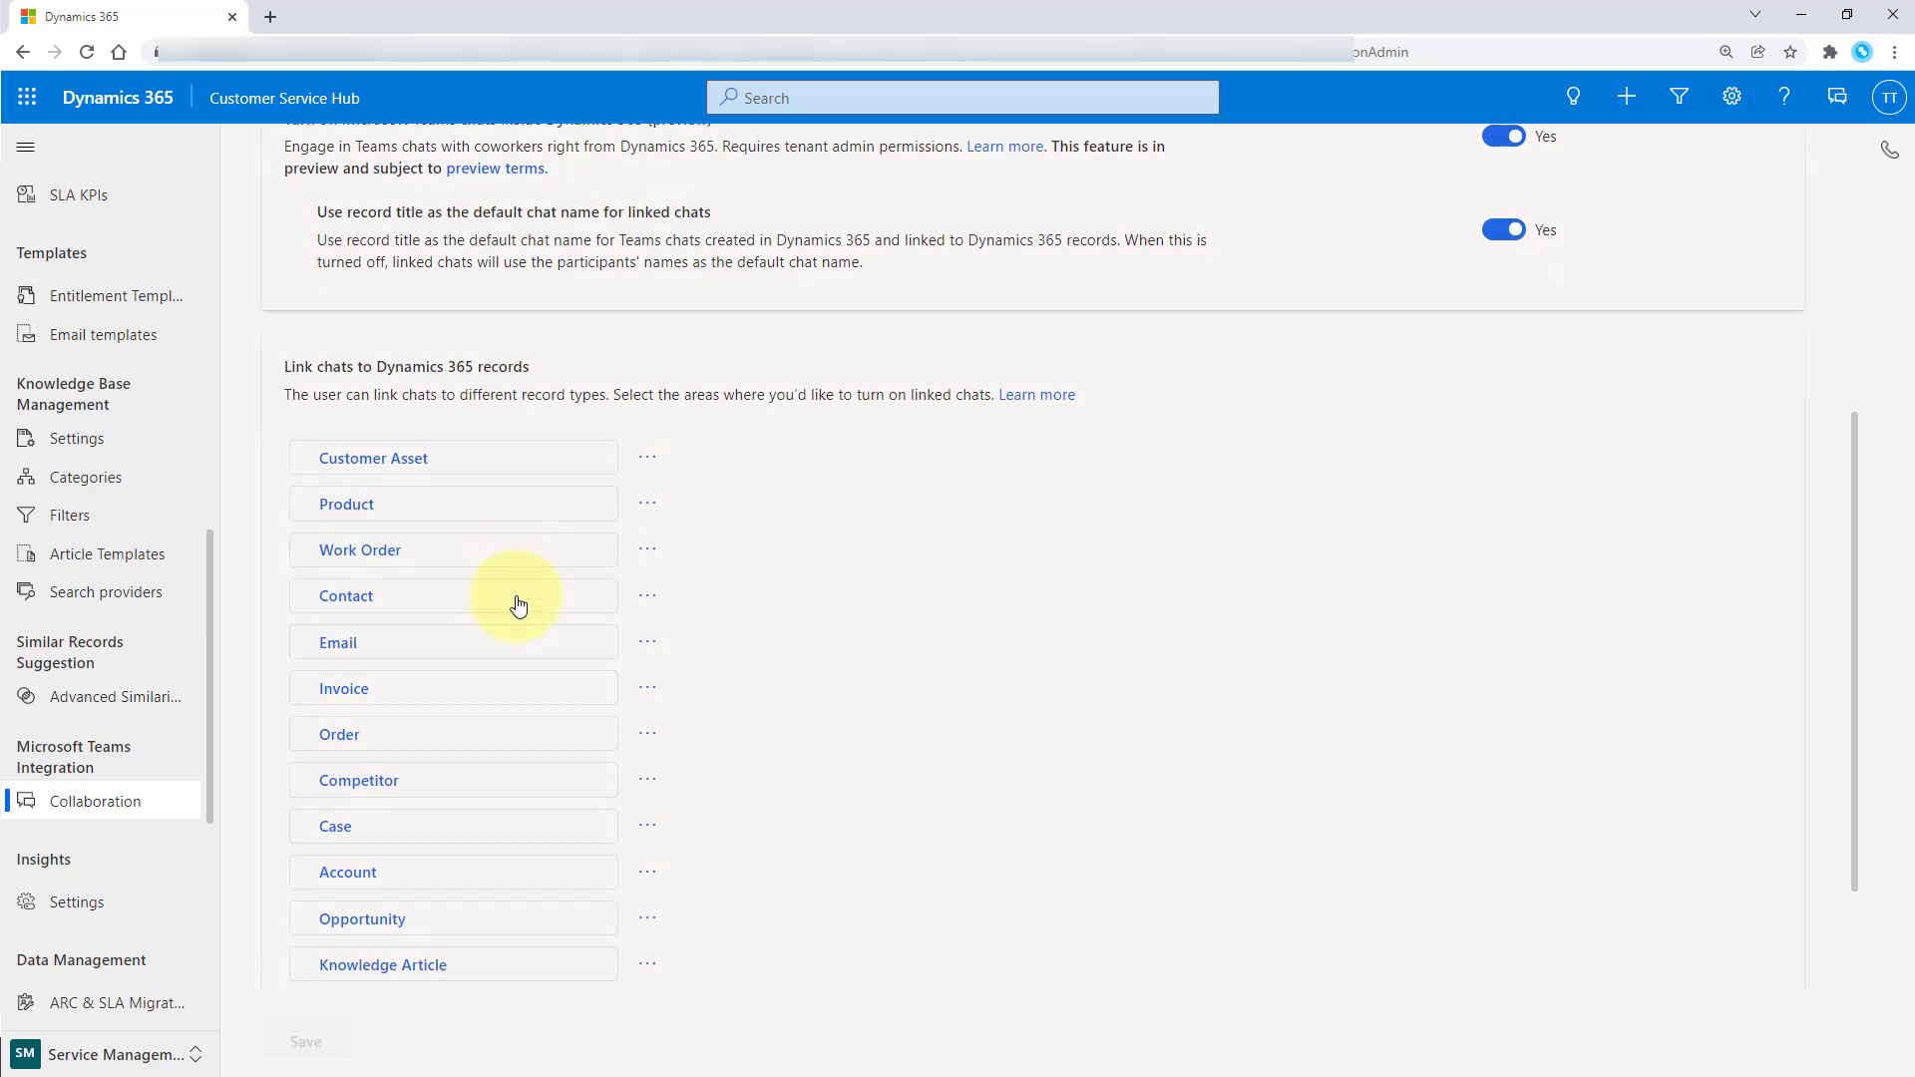
scroll(520, 605, up, 1)
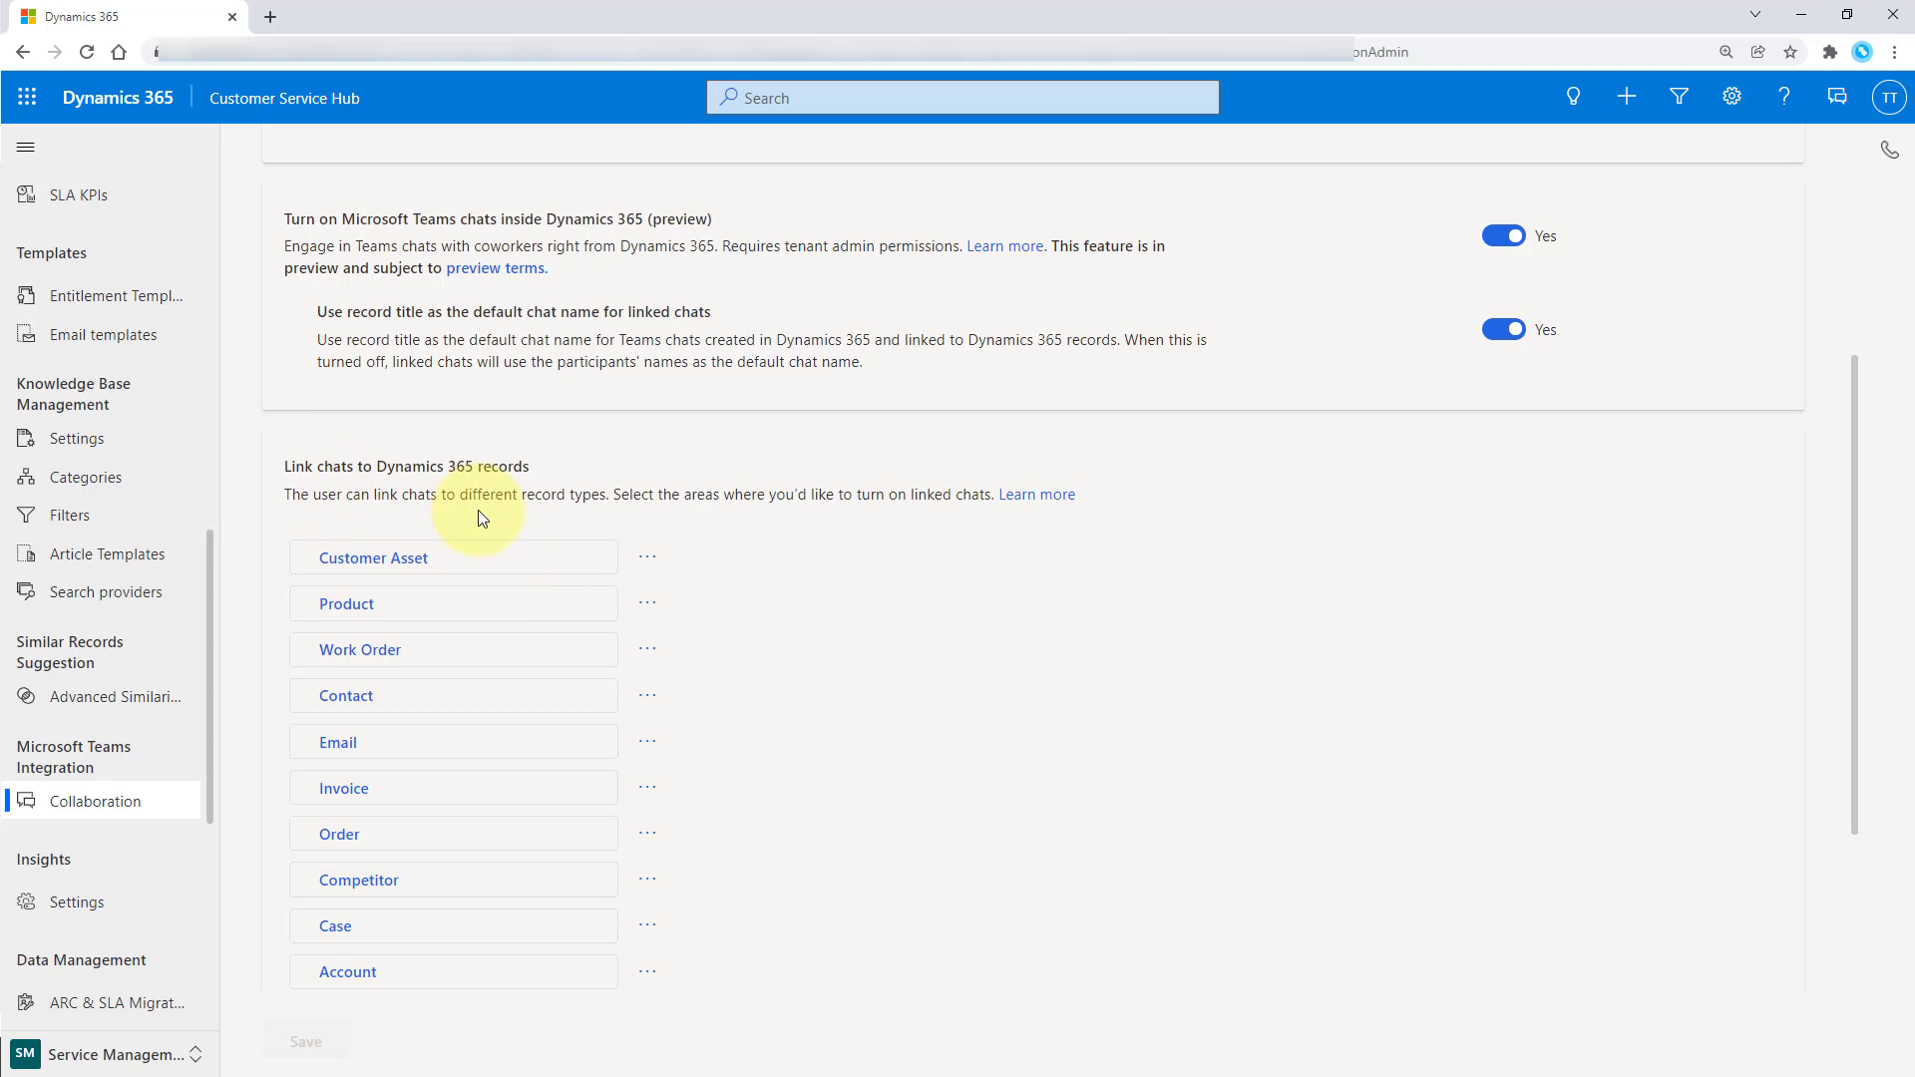
click(648, 557)
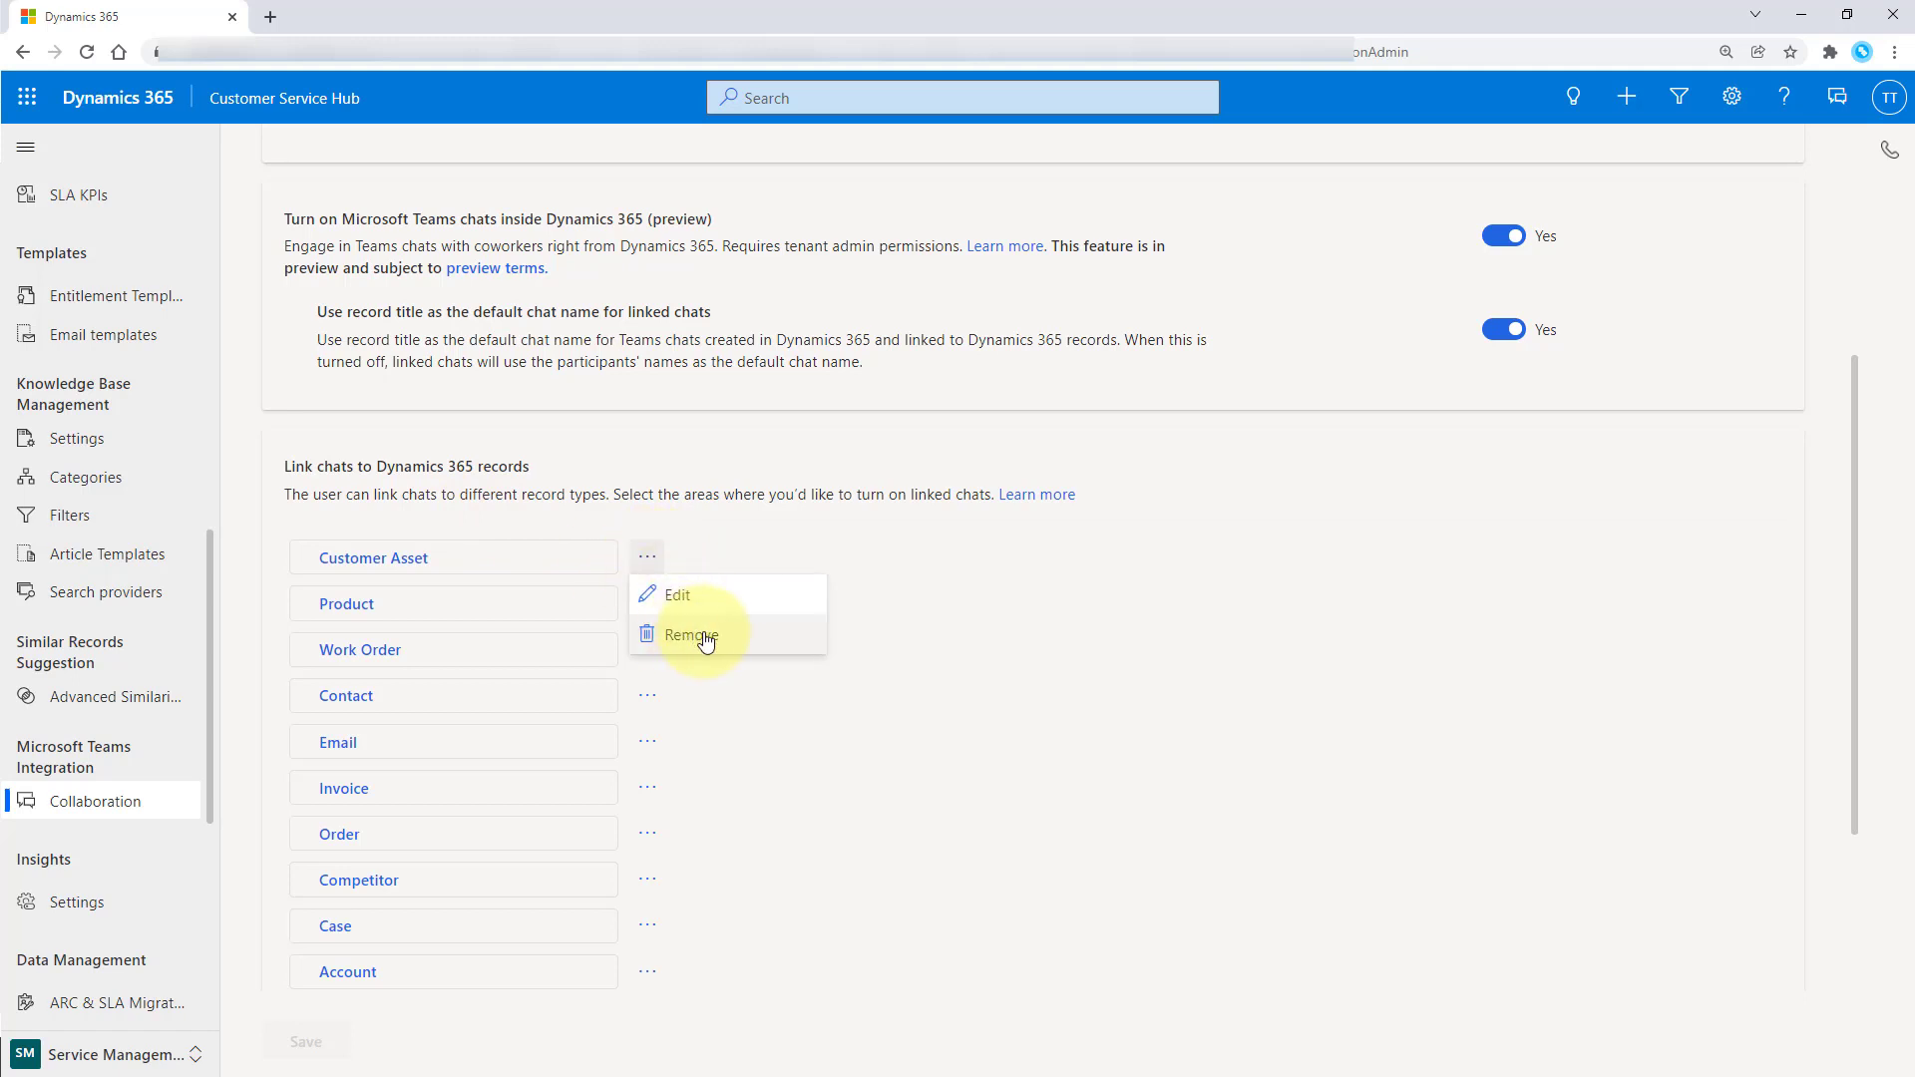
click(794, 429)
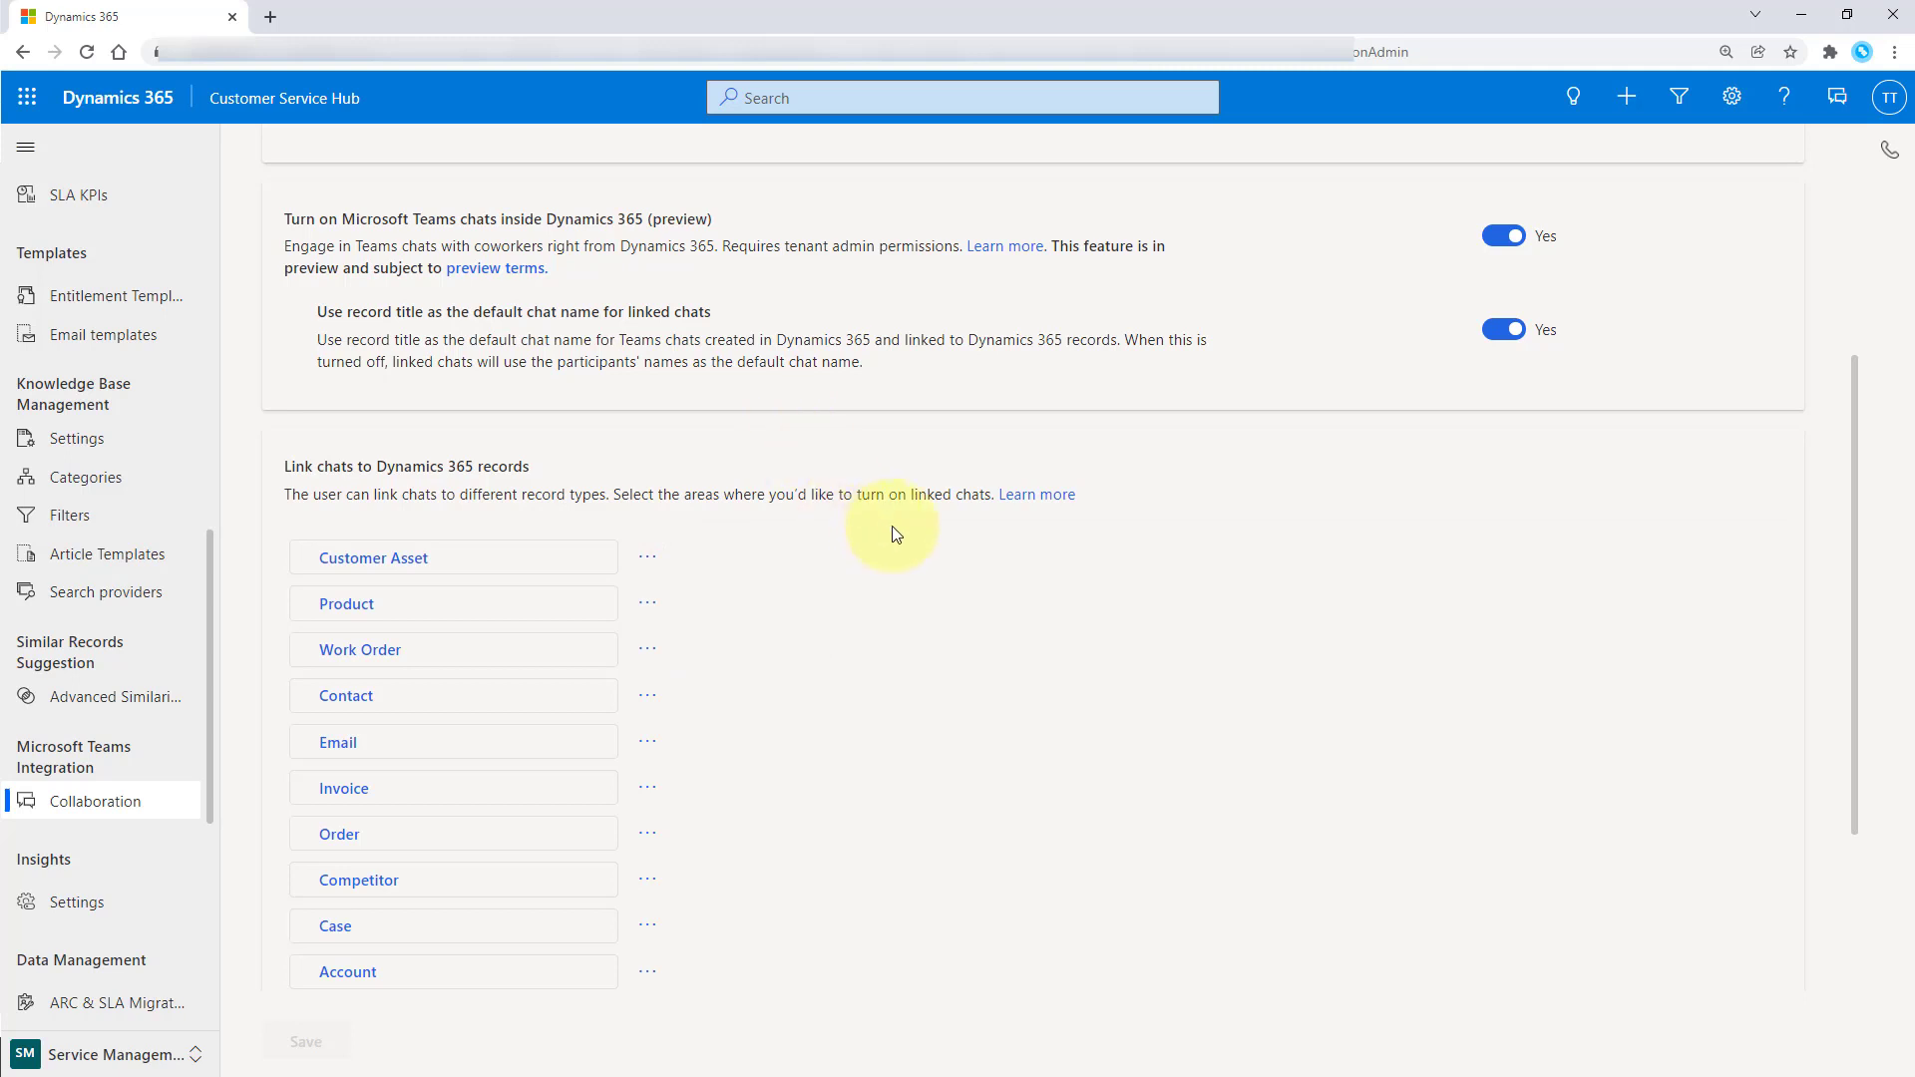
Try adding Calendar as a record type for linked chats and cancel without saving.
scroll(755, 541, down, 3)
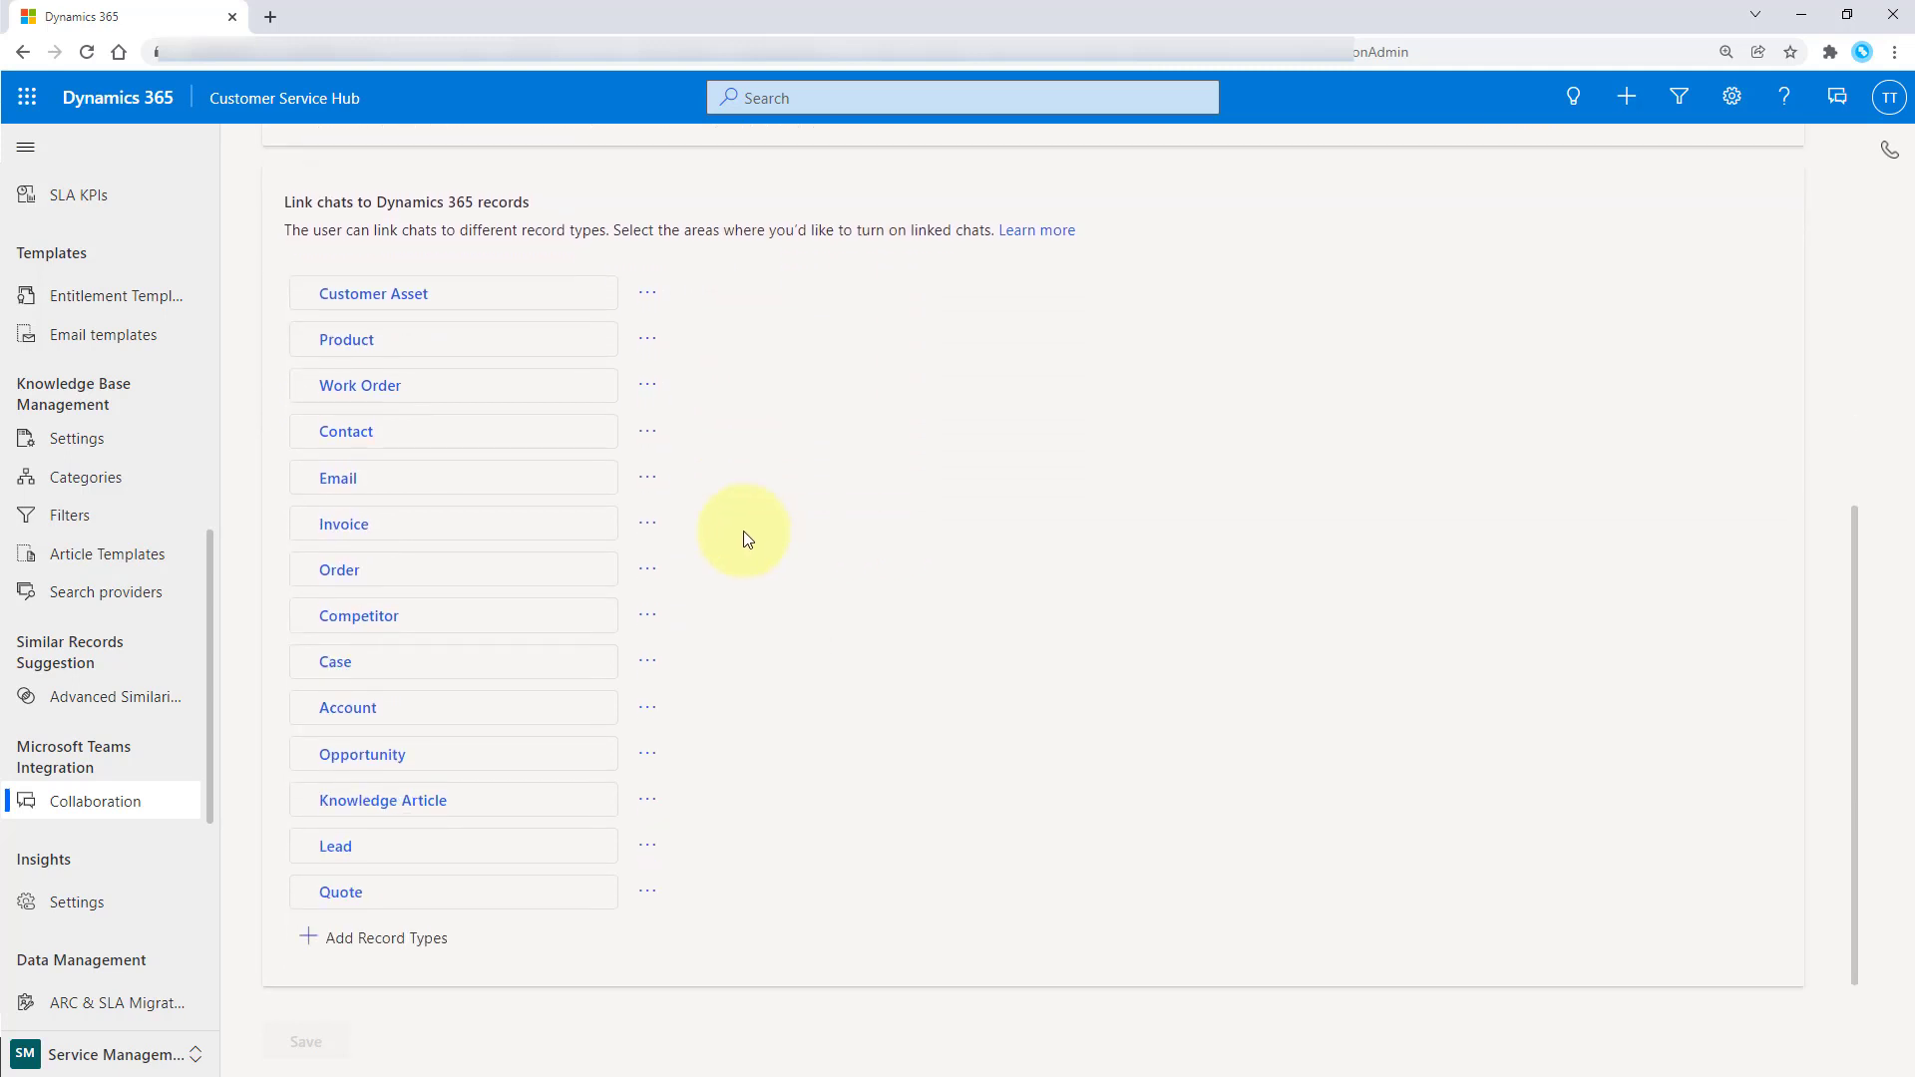
click(416, 943)
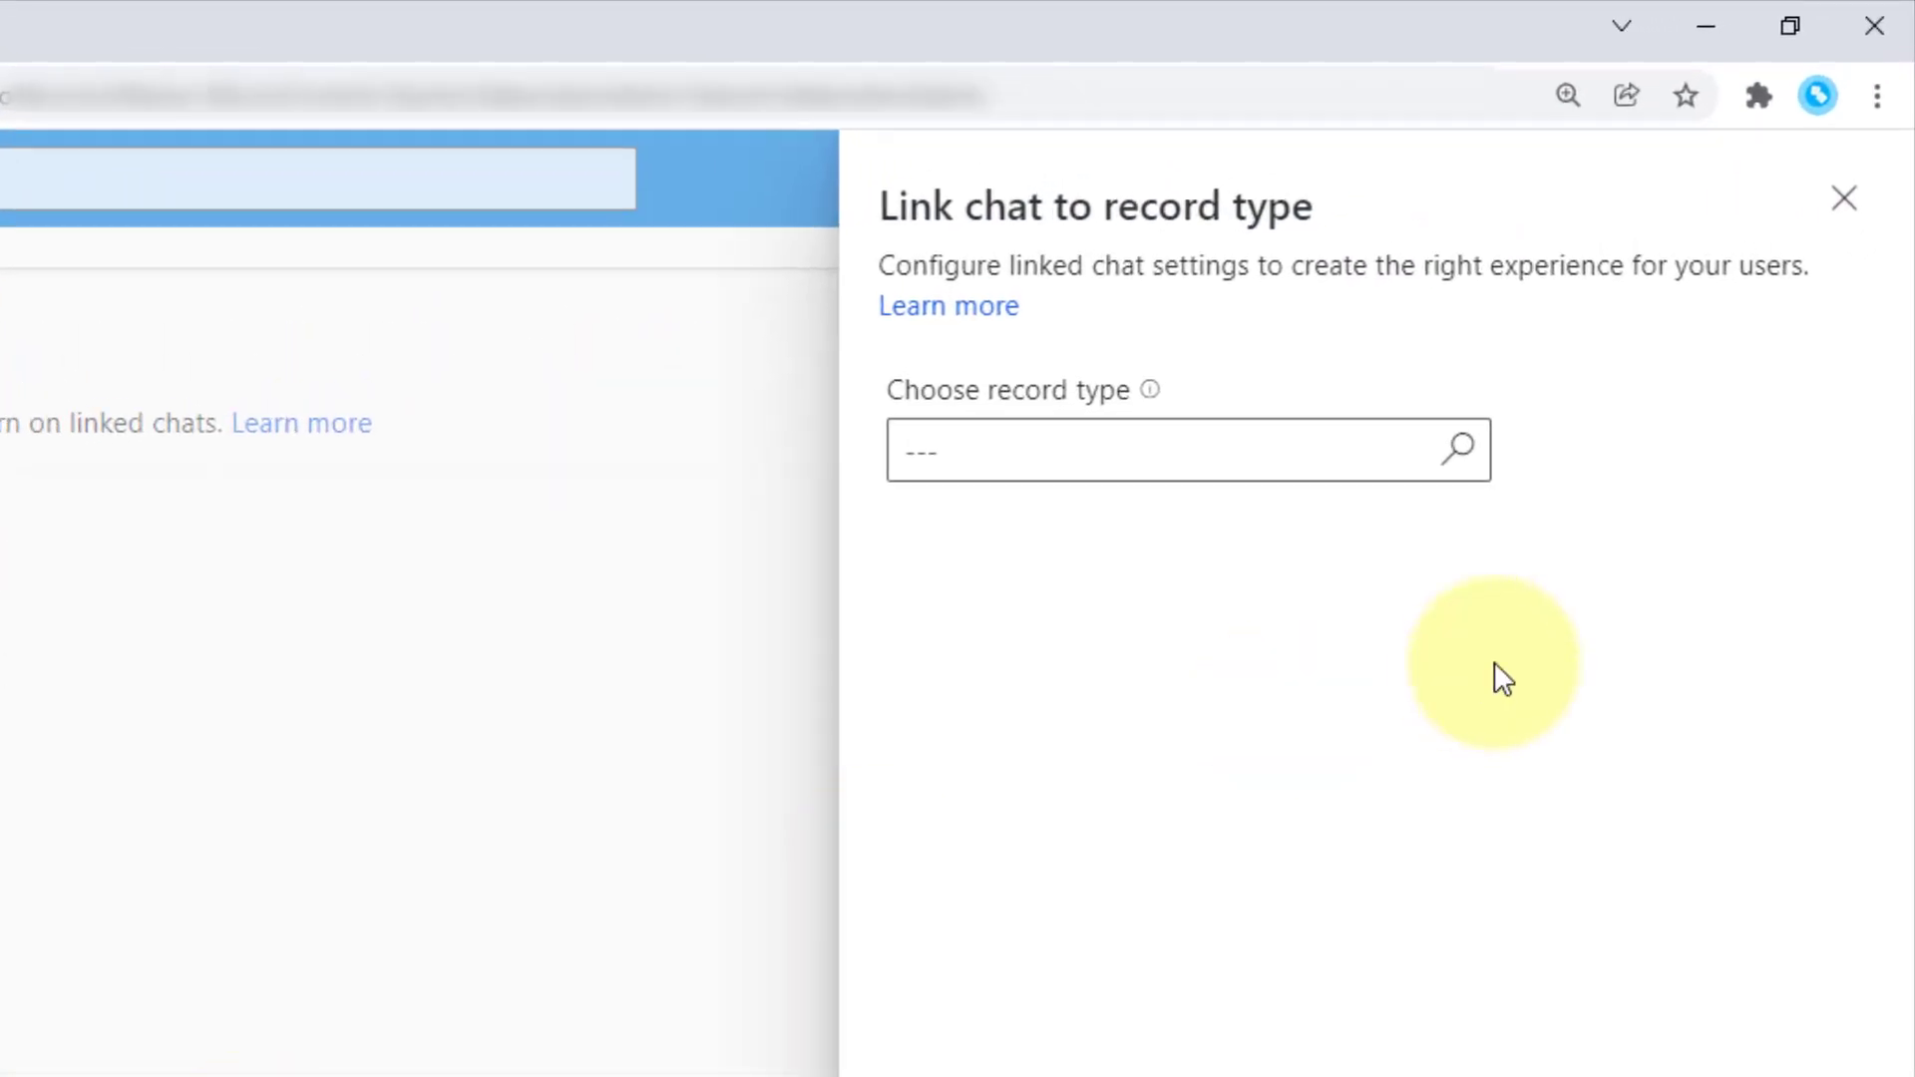
click(1457, 464)
scroll(1162, 638, down, 15)
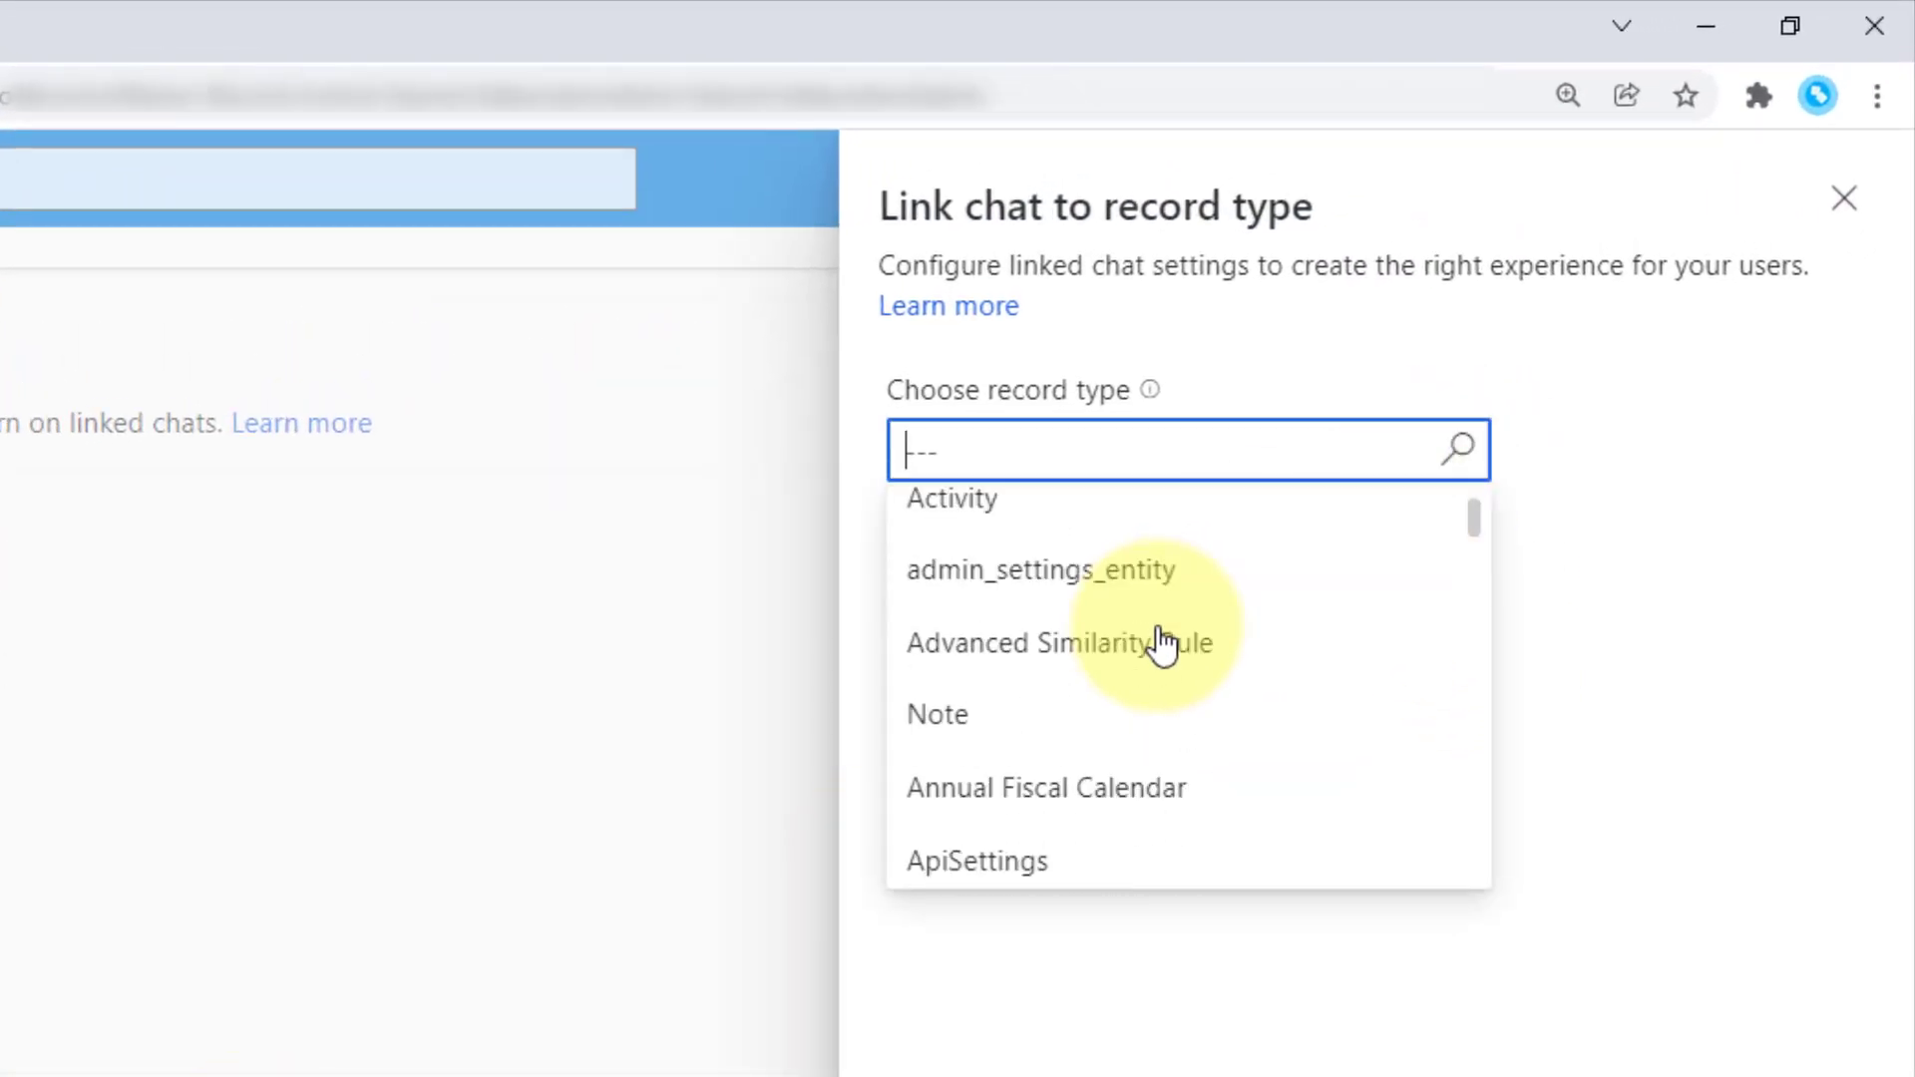
scroll(1162, 643, down, 15)
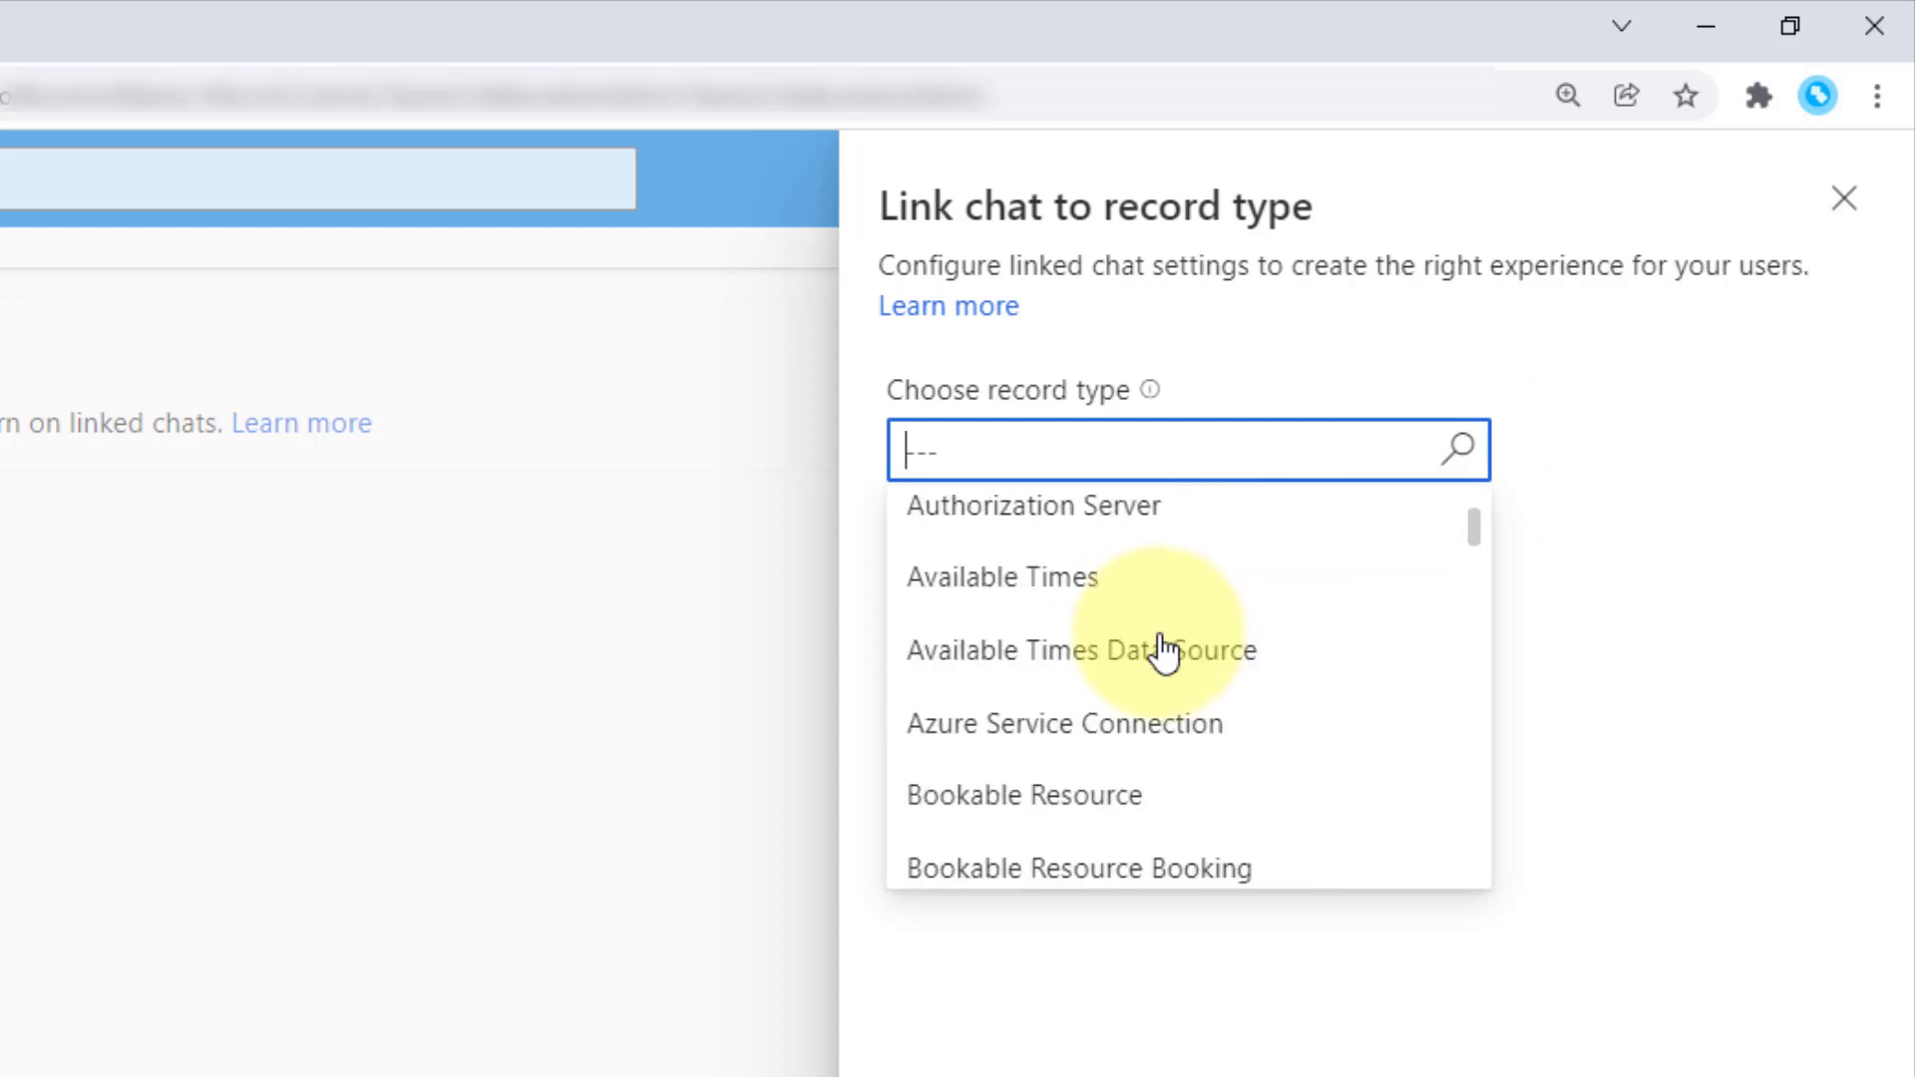
click(1037, 698)
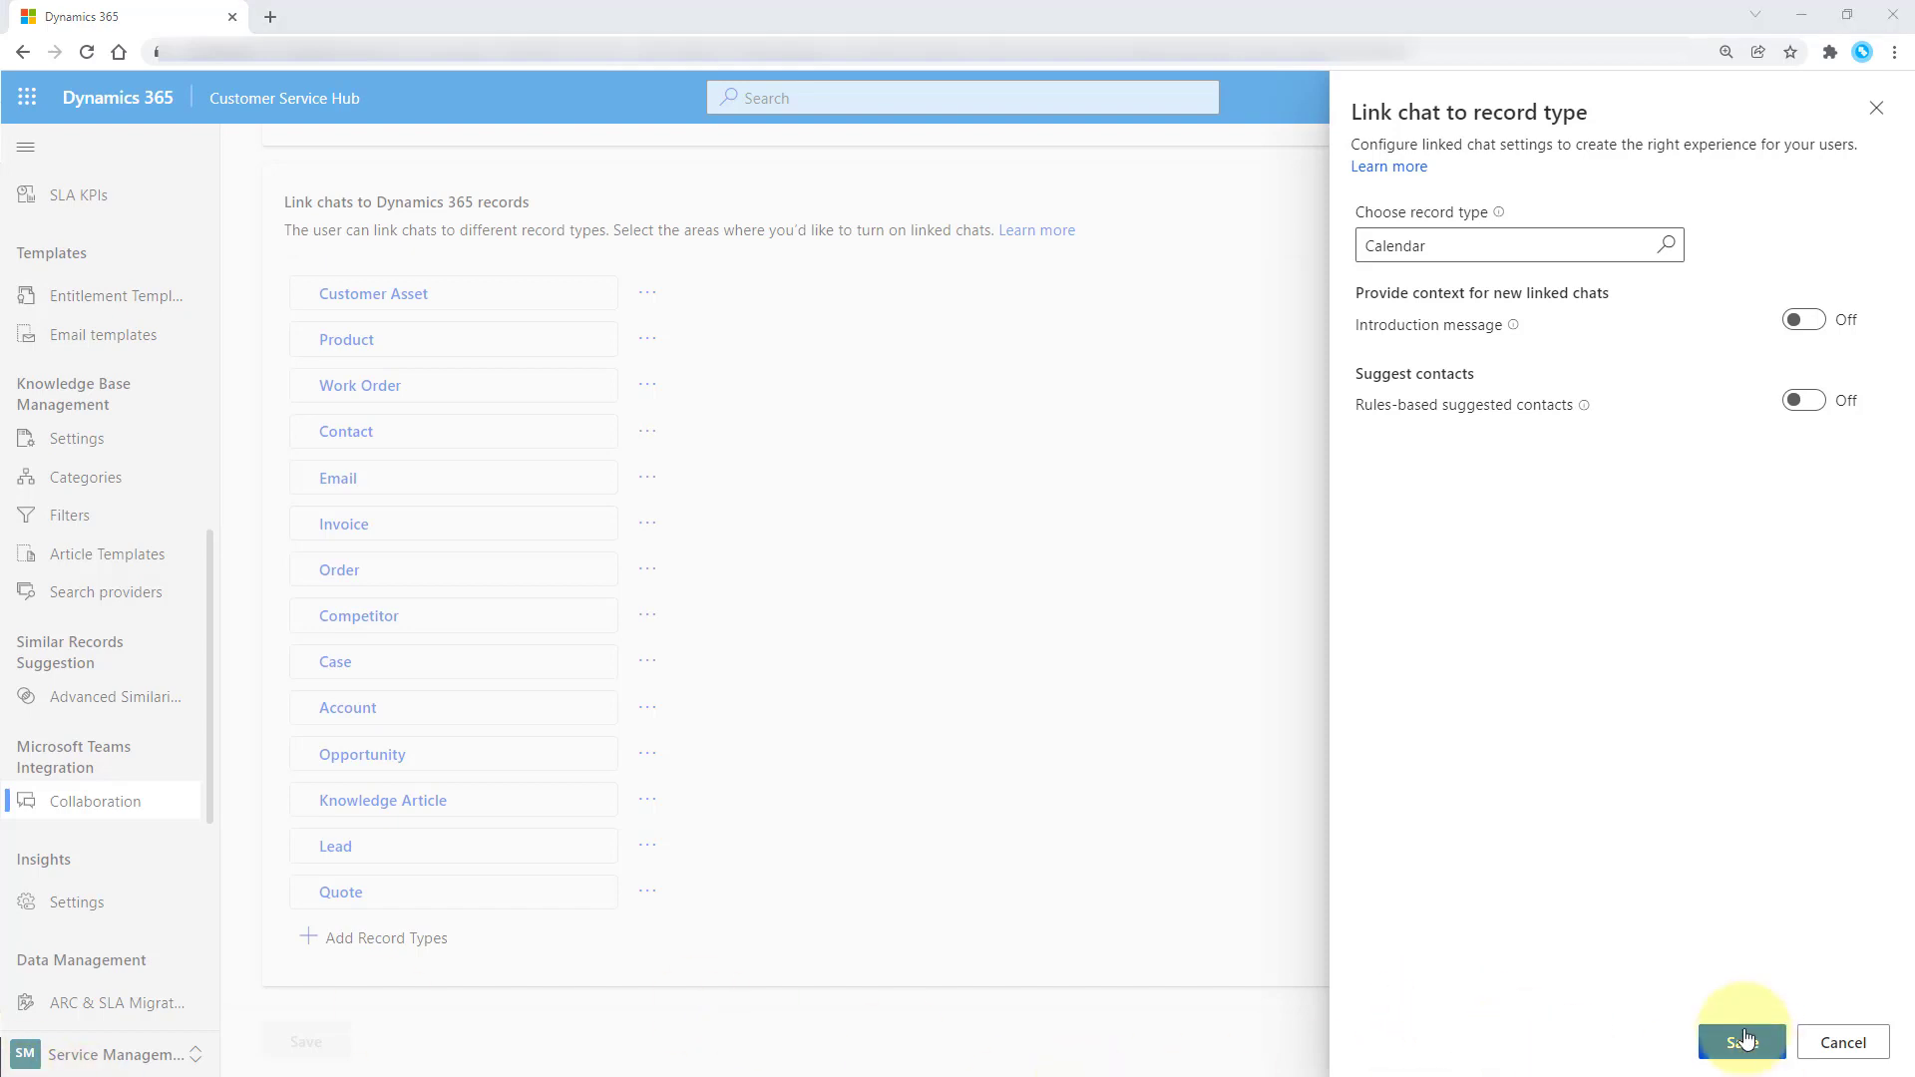
click(1841, 1042)
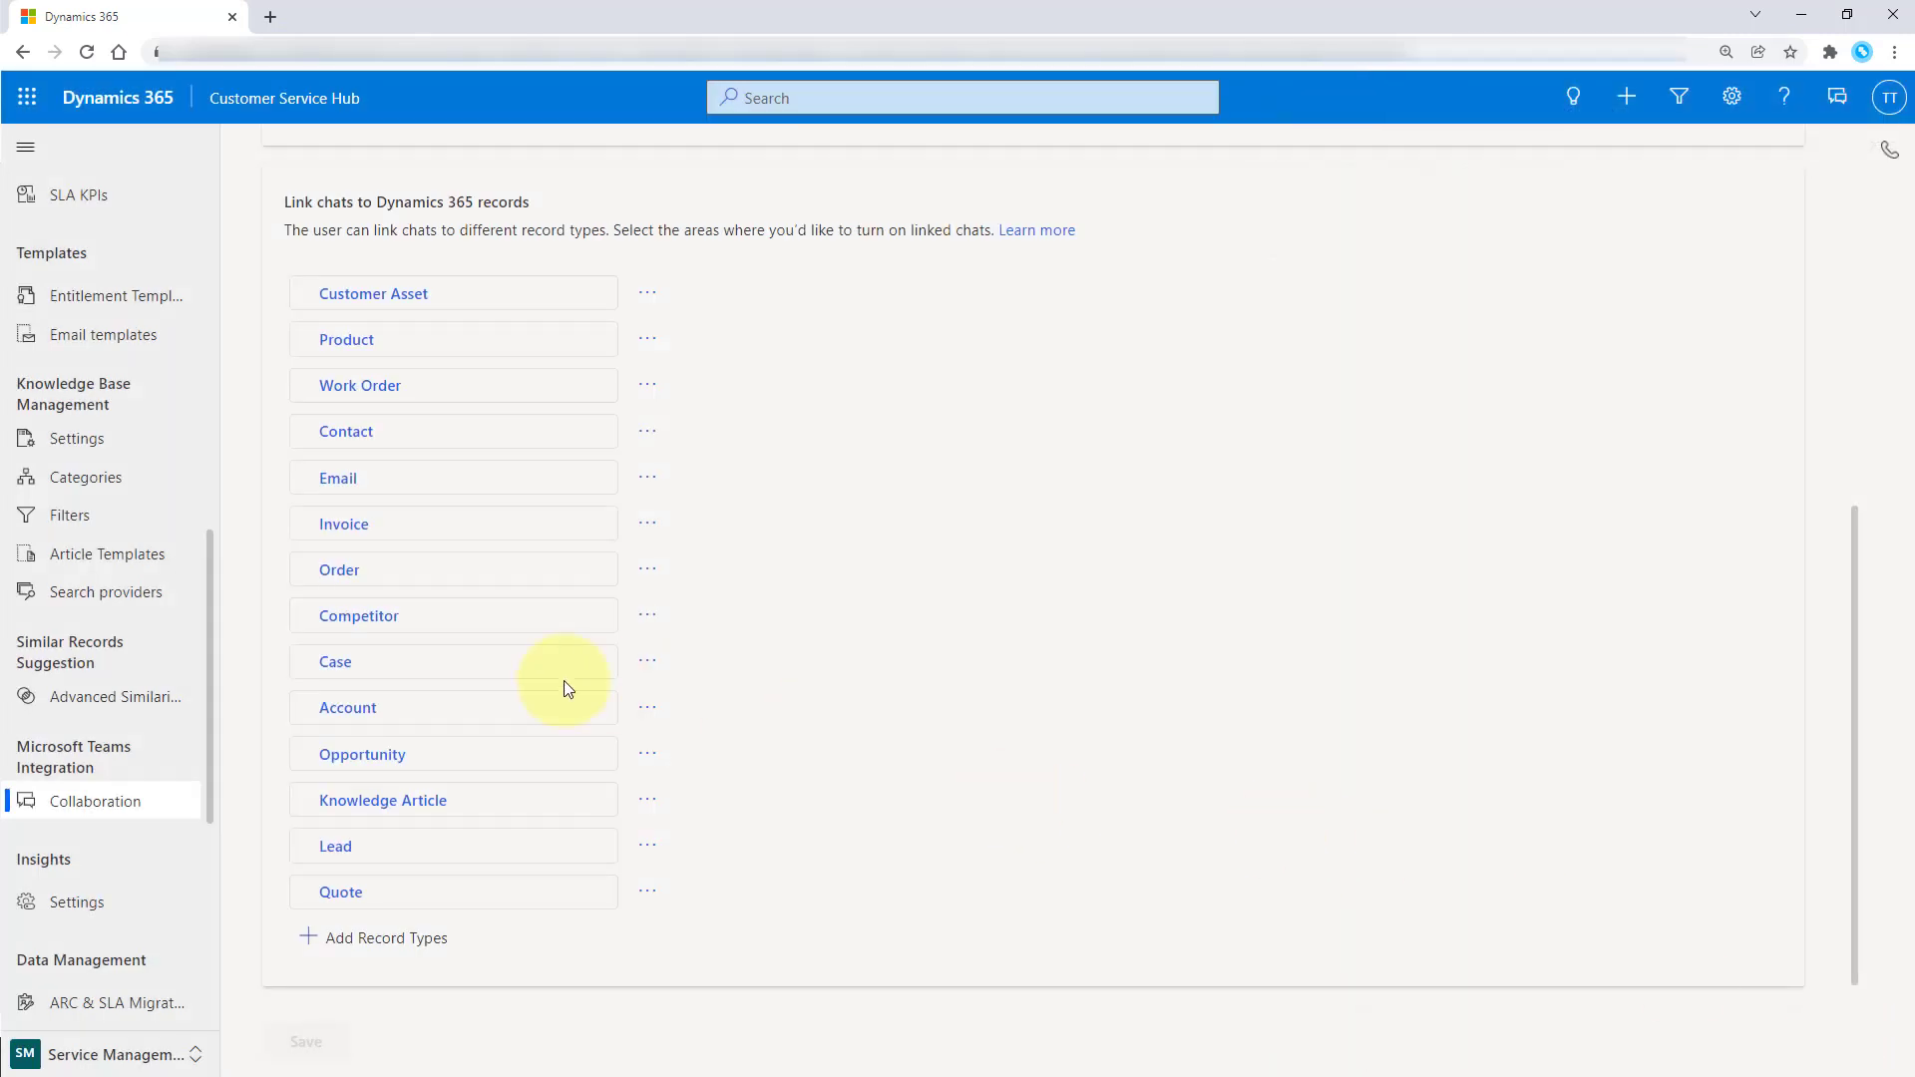
Switch to the Field Service app and open the Microsoft Teams collaboration settings in its Settings area.
click(276, 105)
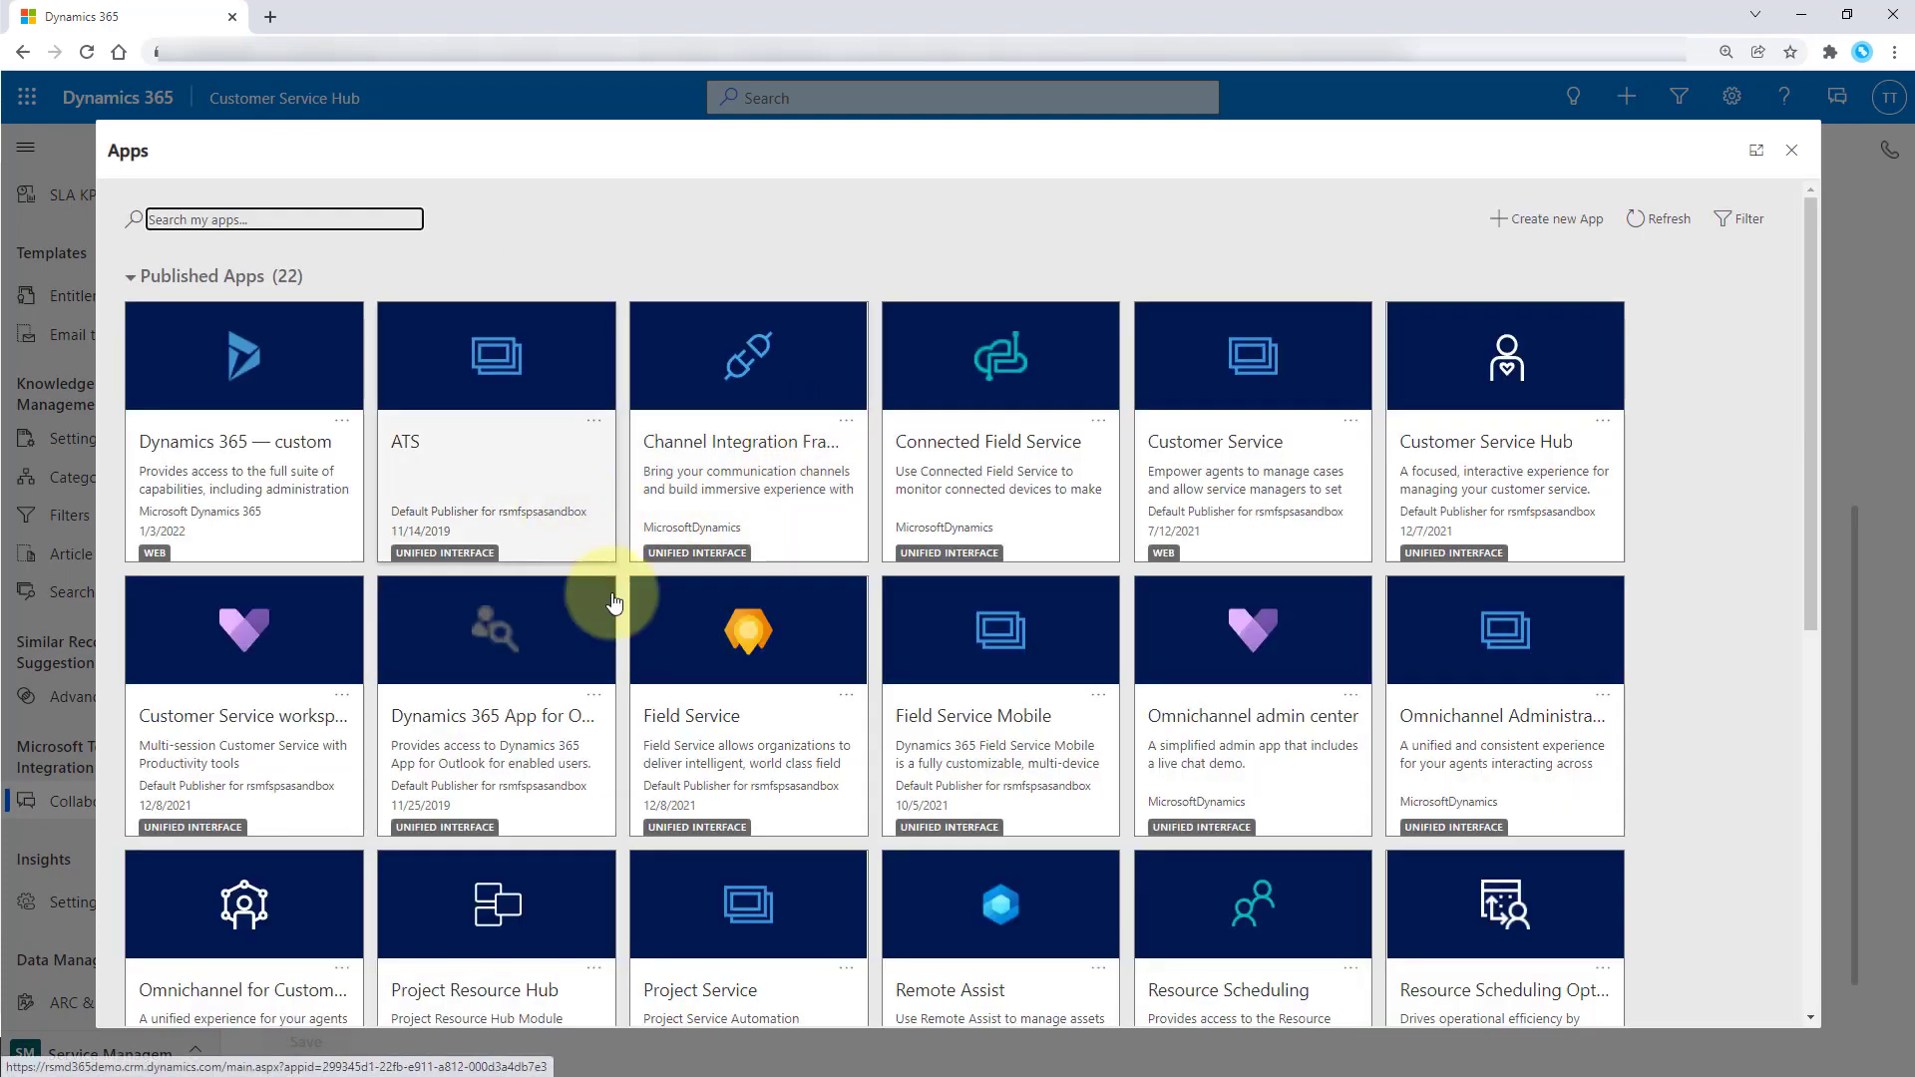
click(735, 643)
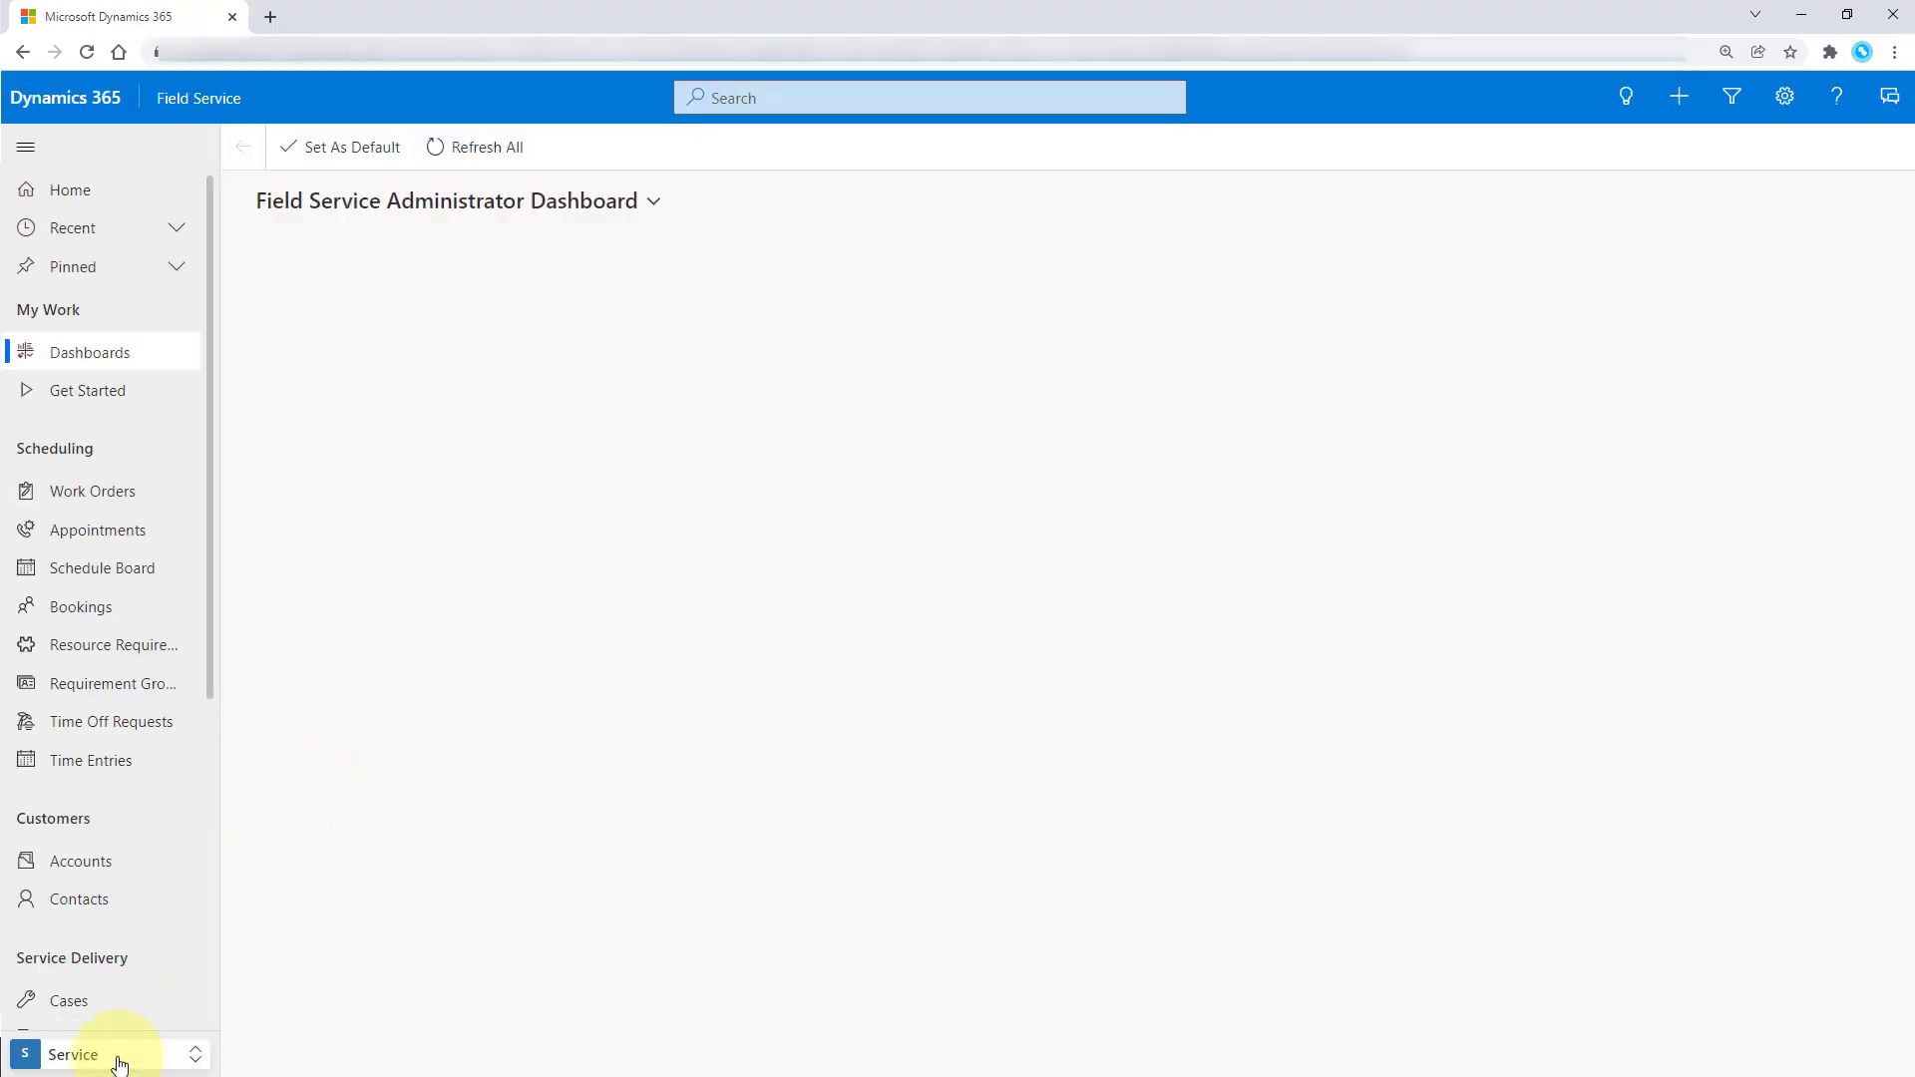
click(119, 1061)
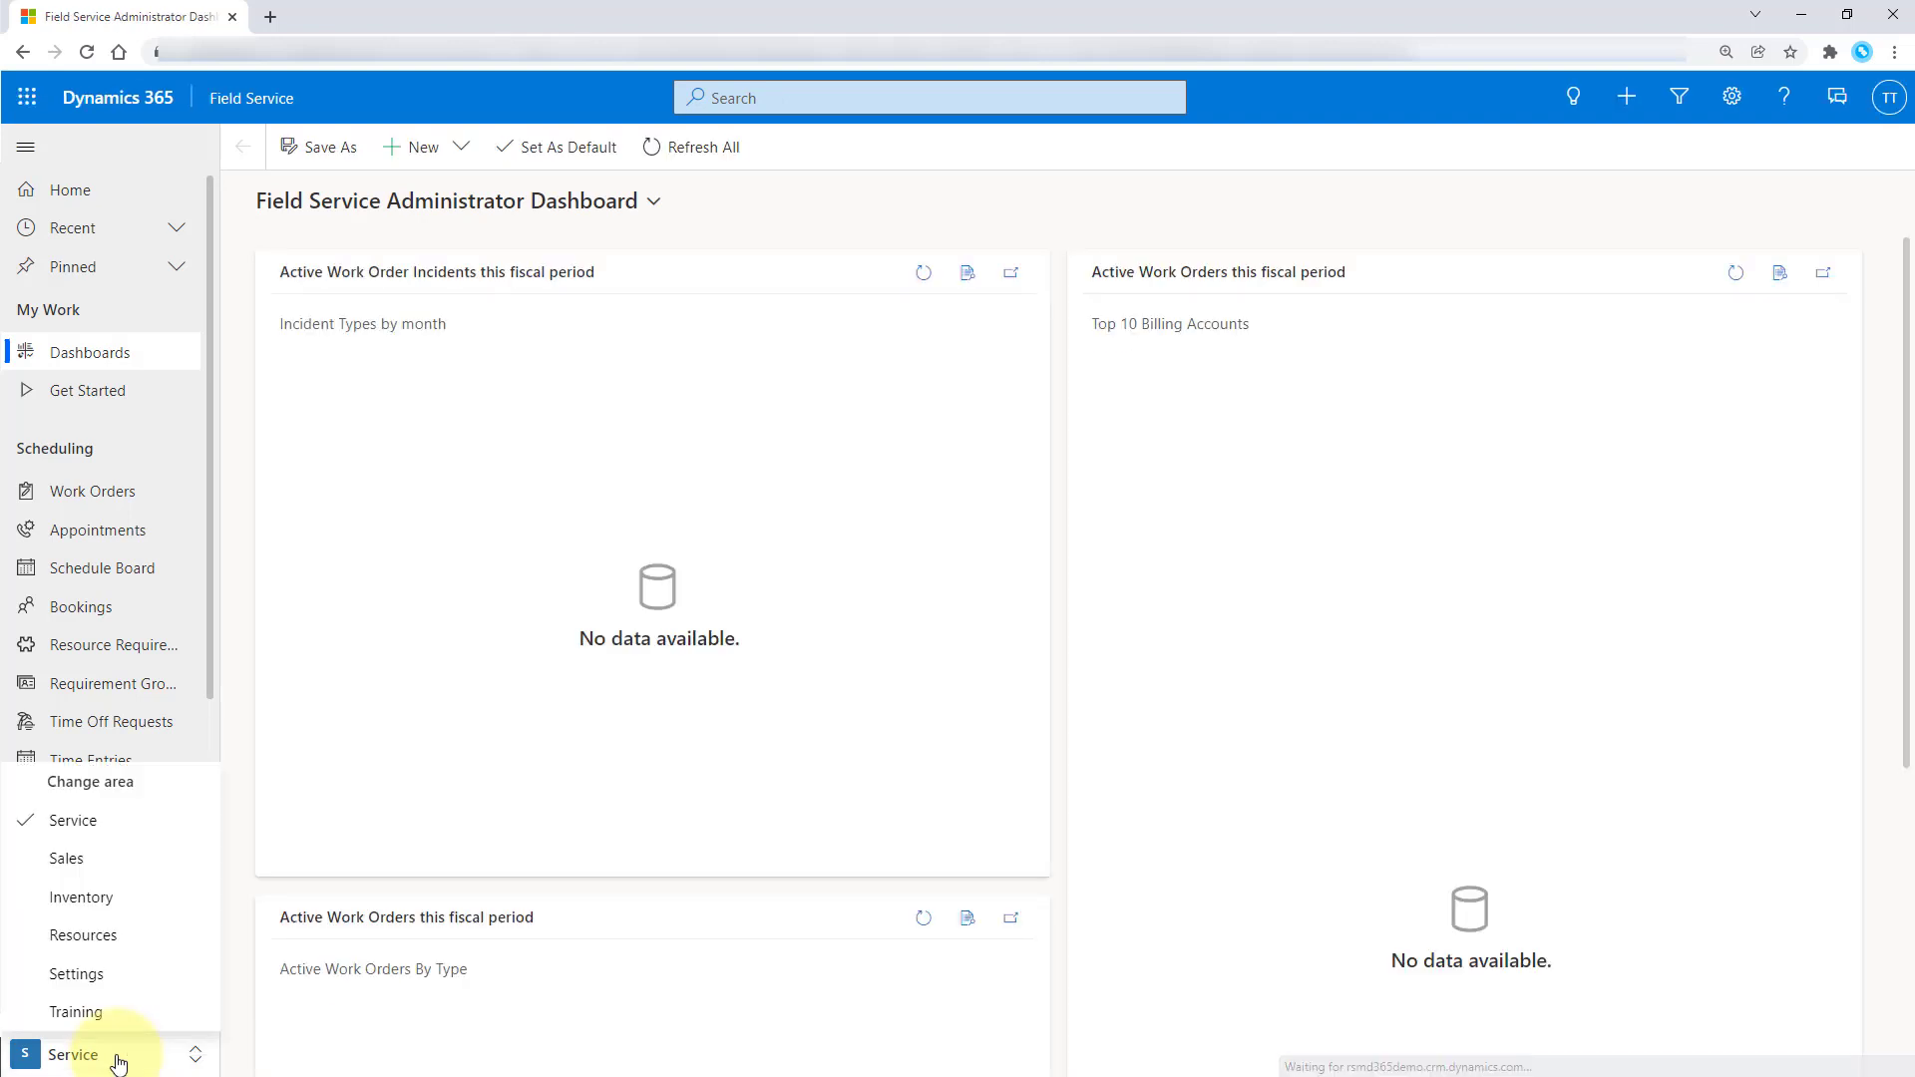
click(125, 977)
scroll(137, 801, down, 8)
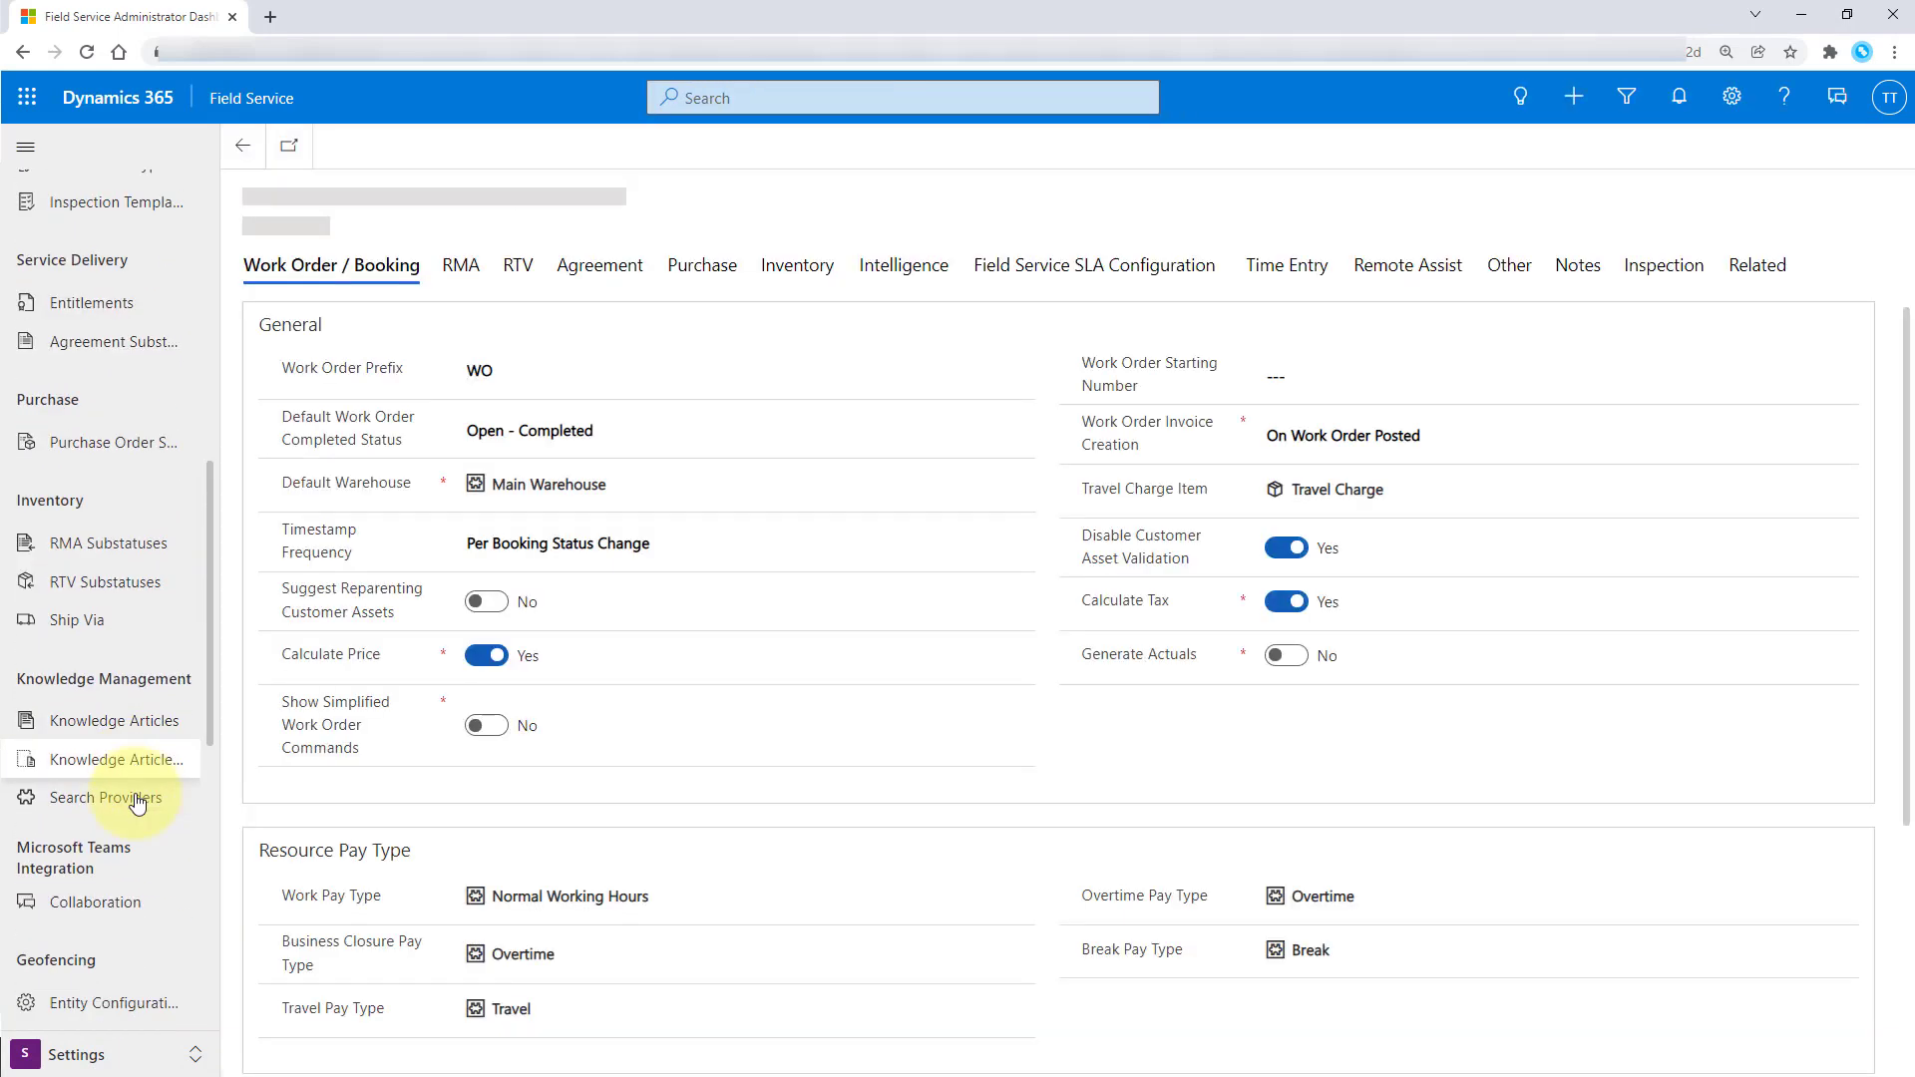
scroll(130, 798, down, 3)
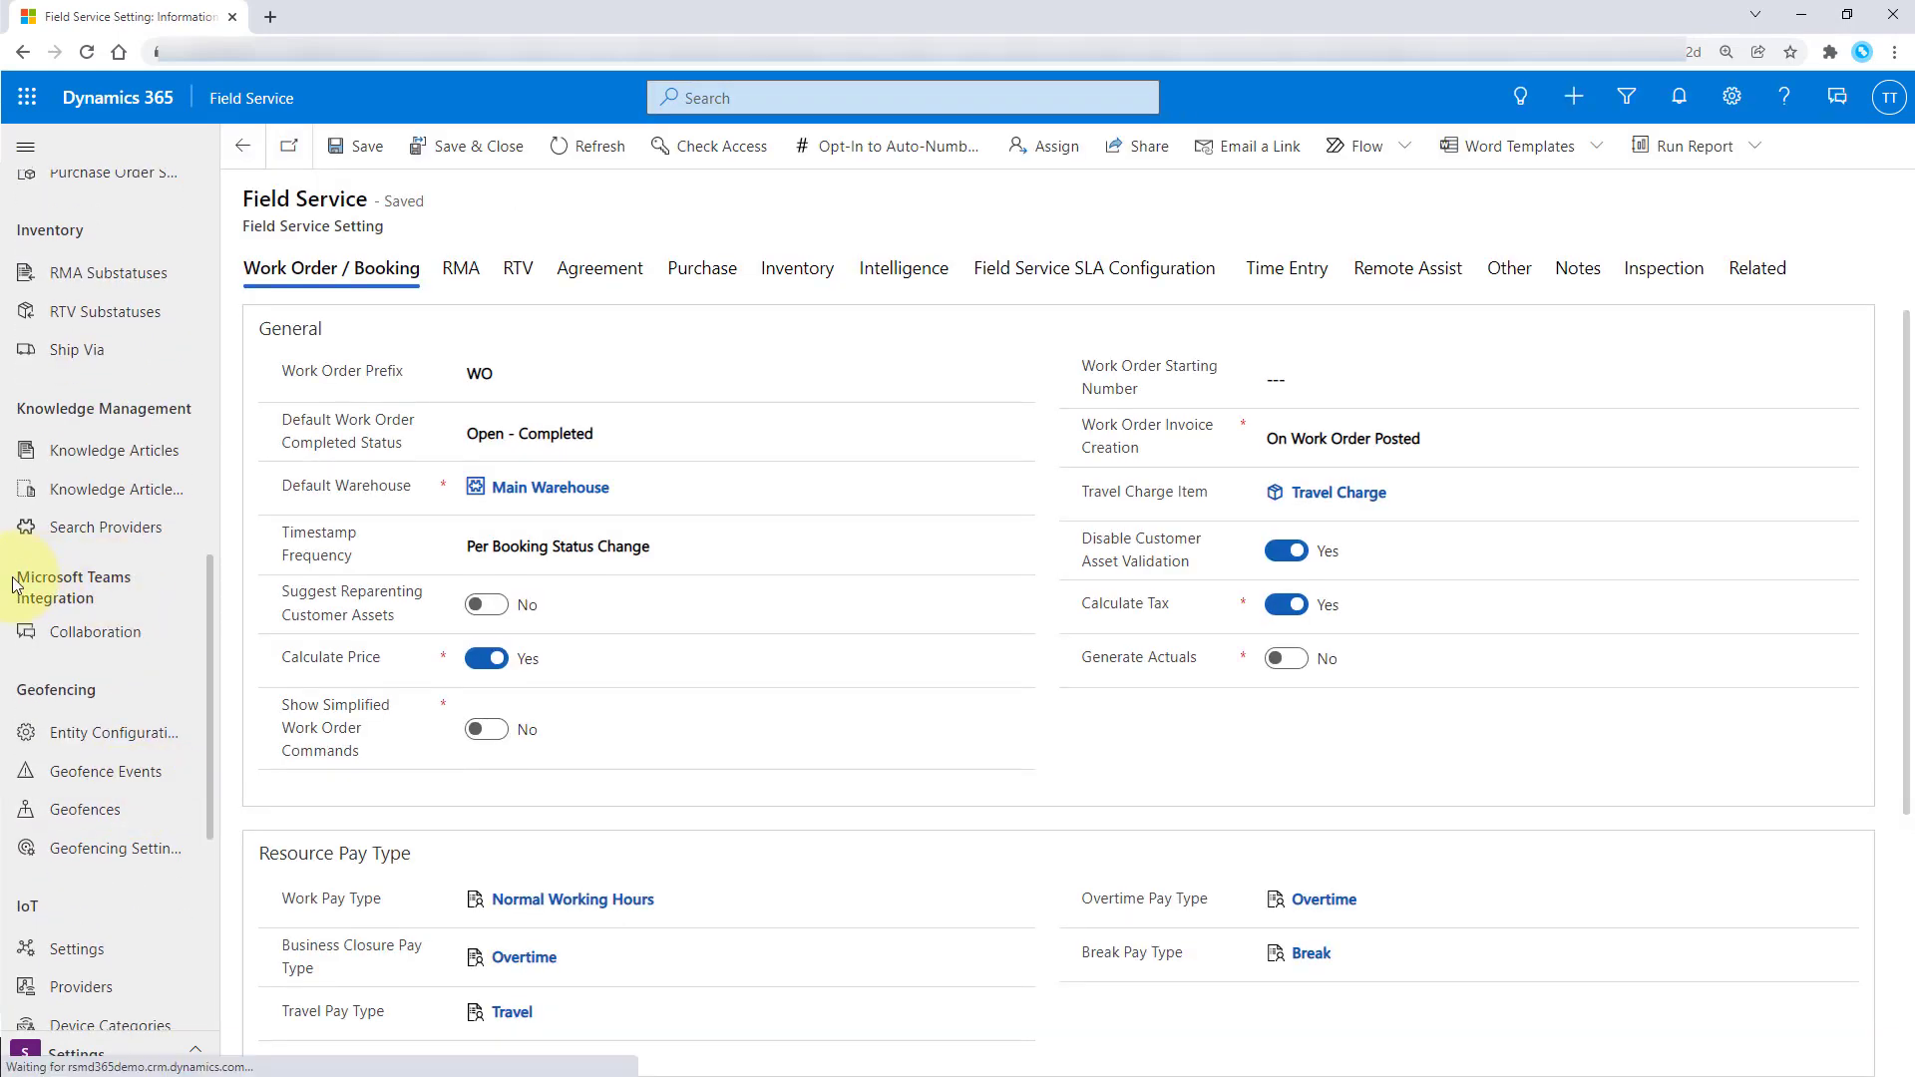
click(77, 624)
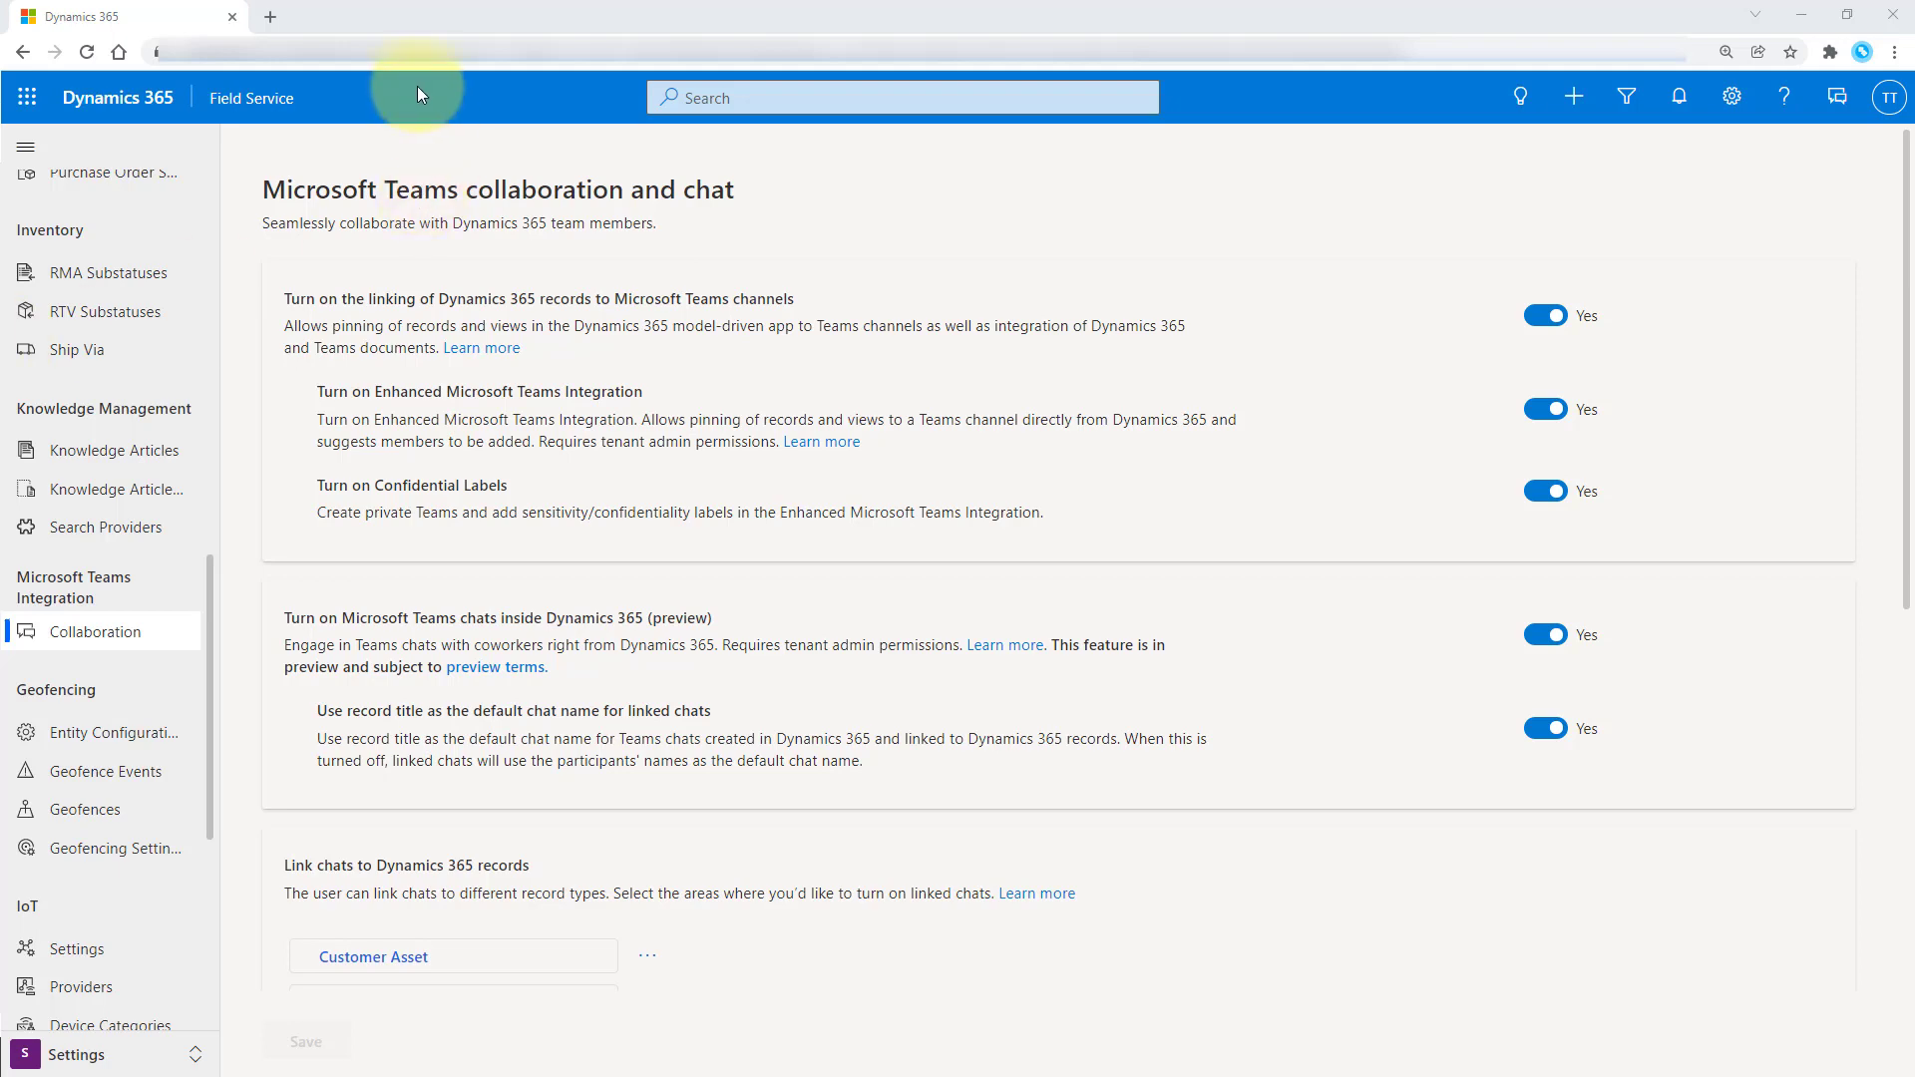
Go to make.powerapps.com and sign in to Power Apps with the account that is already signed in.
click(399, 54)
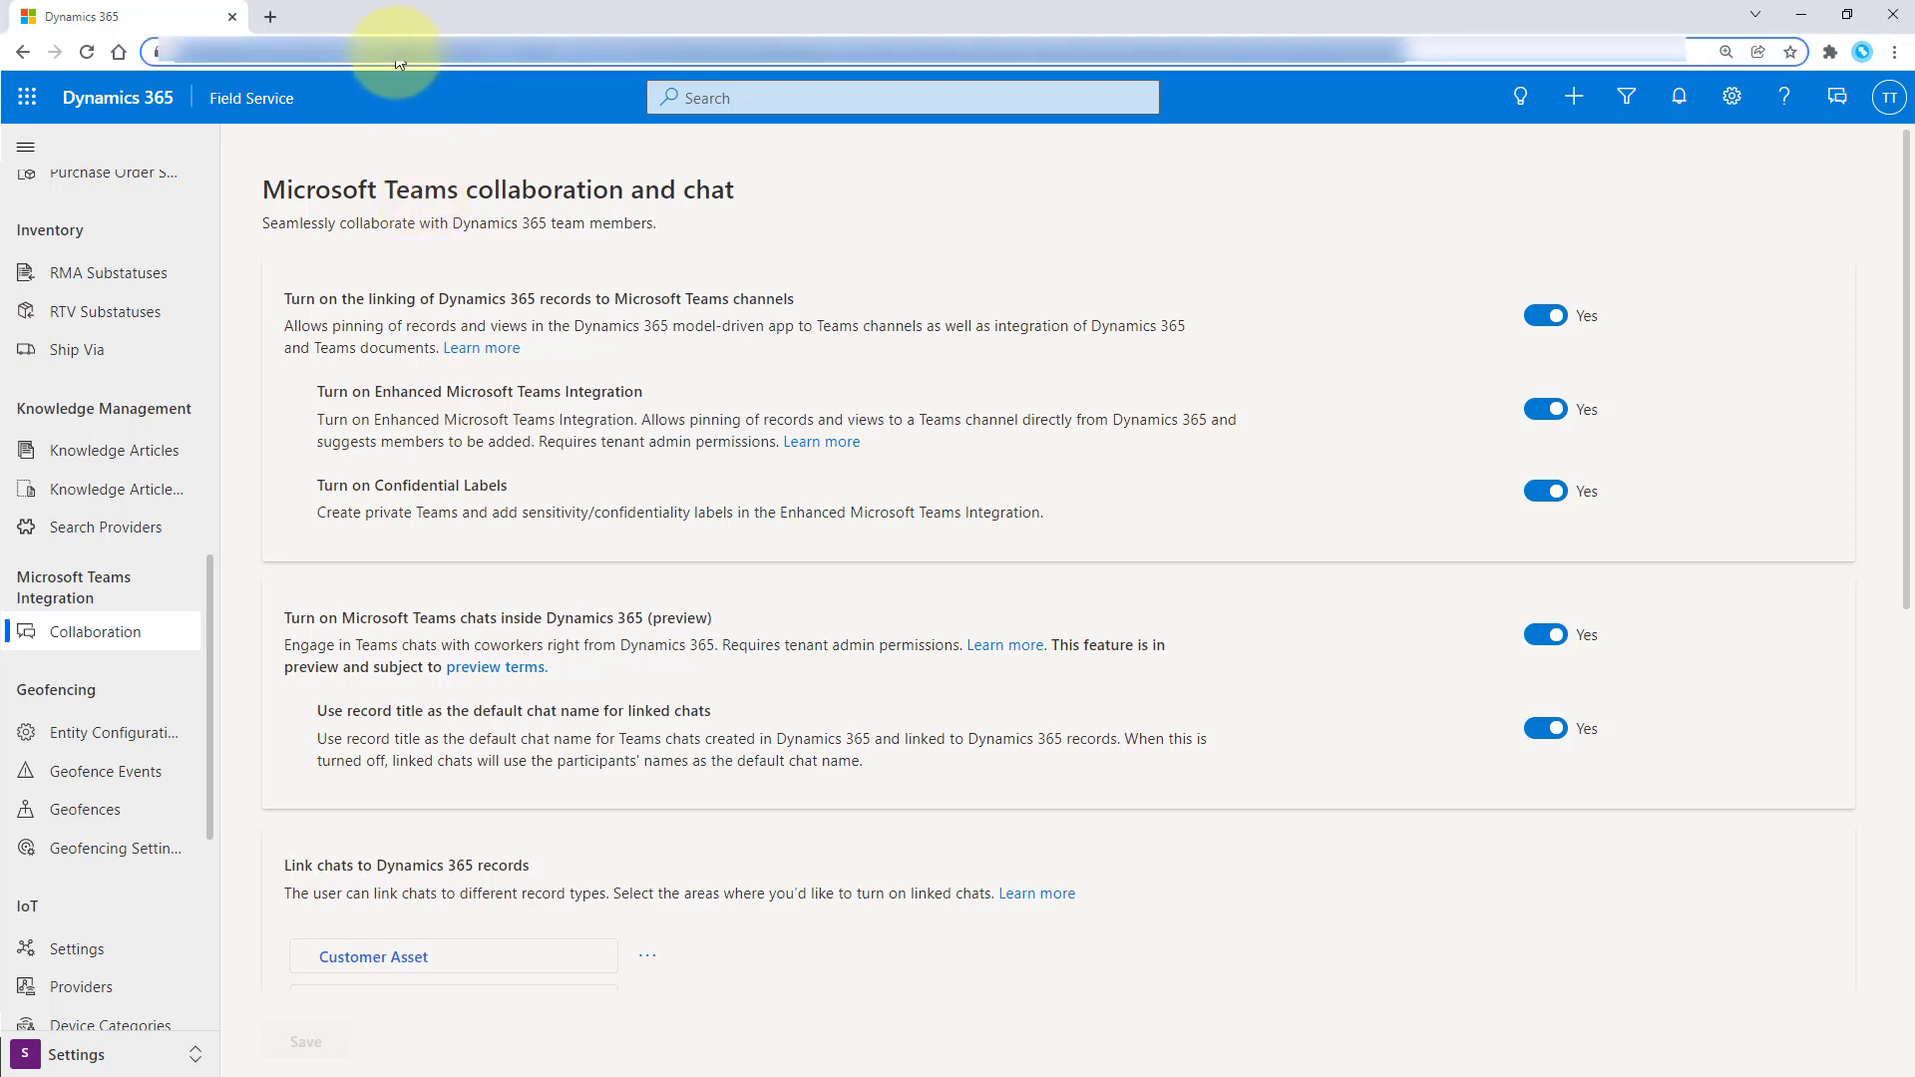
text(make.powera)
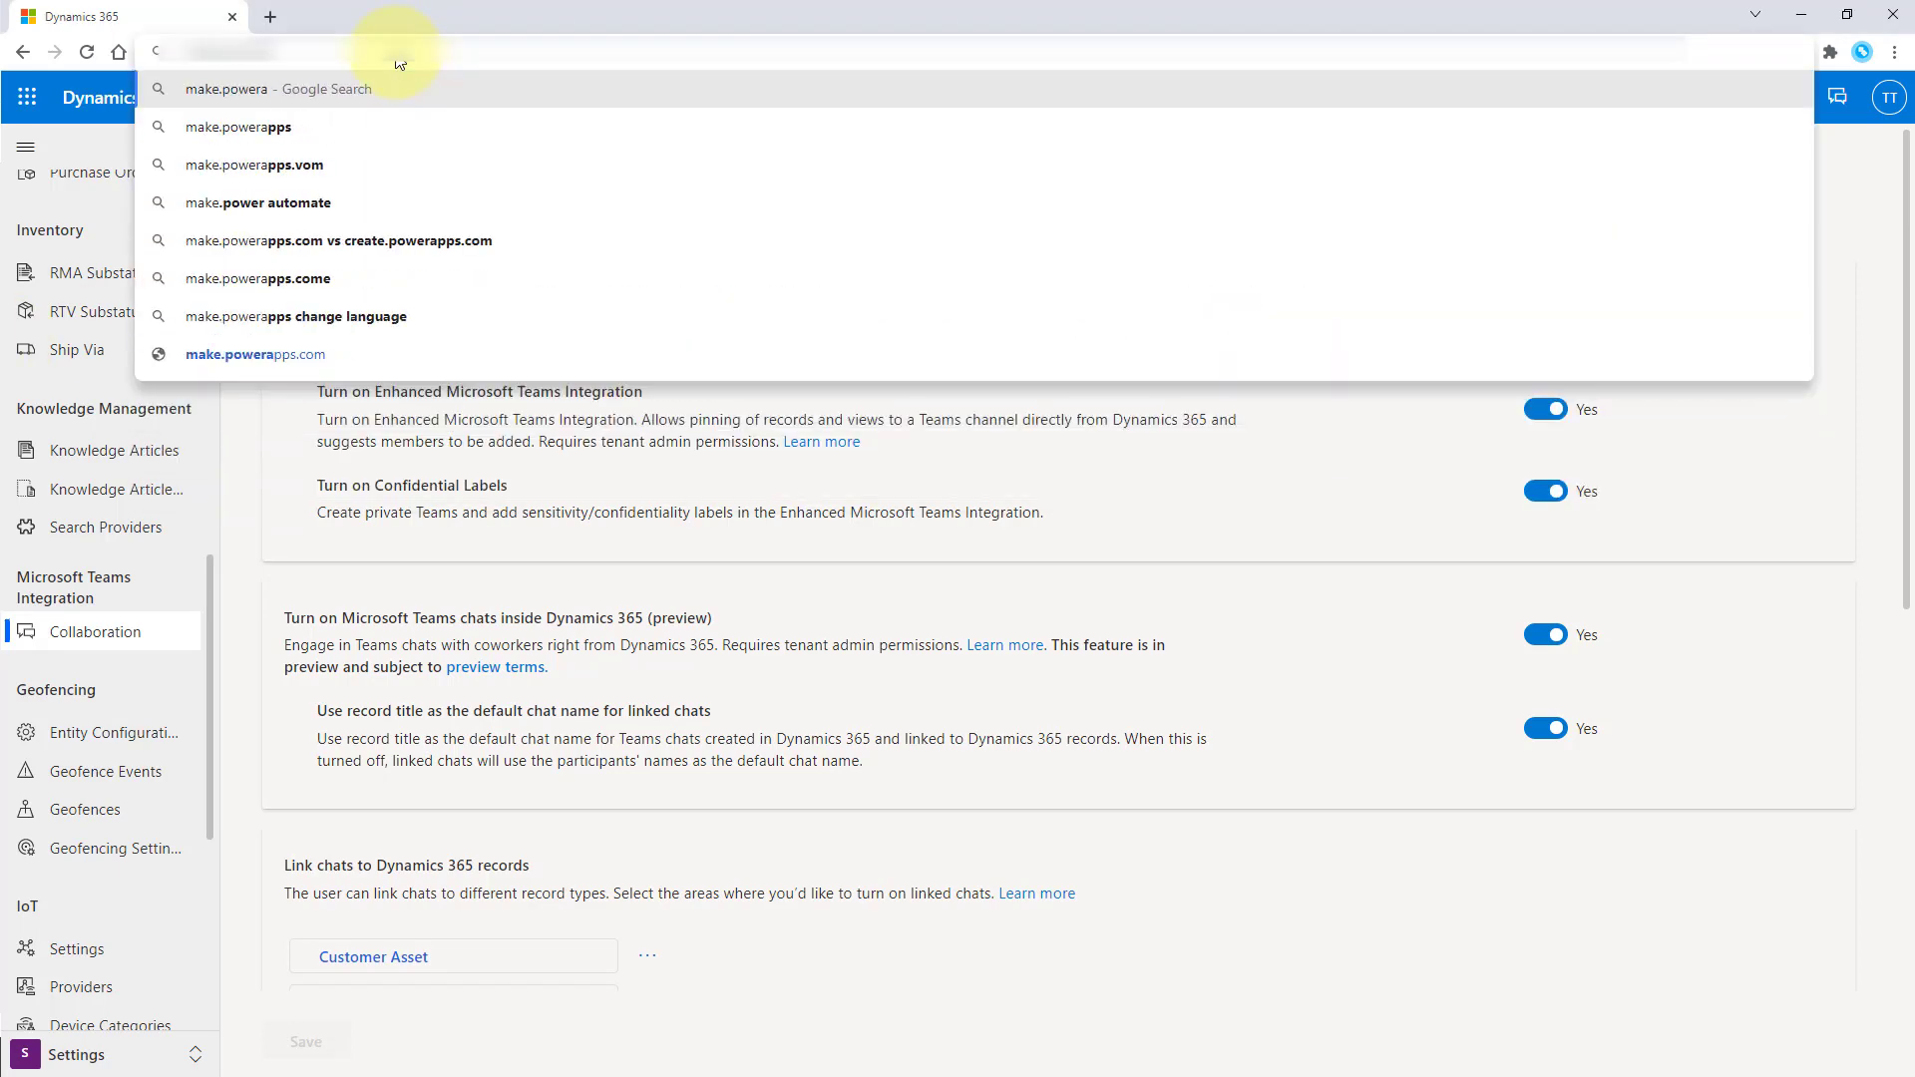
text(pps.com)
key(Return)
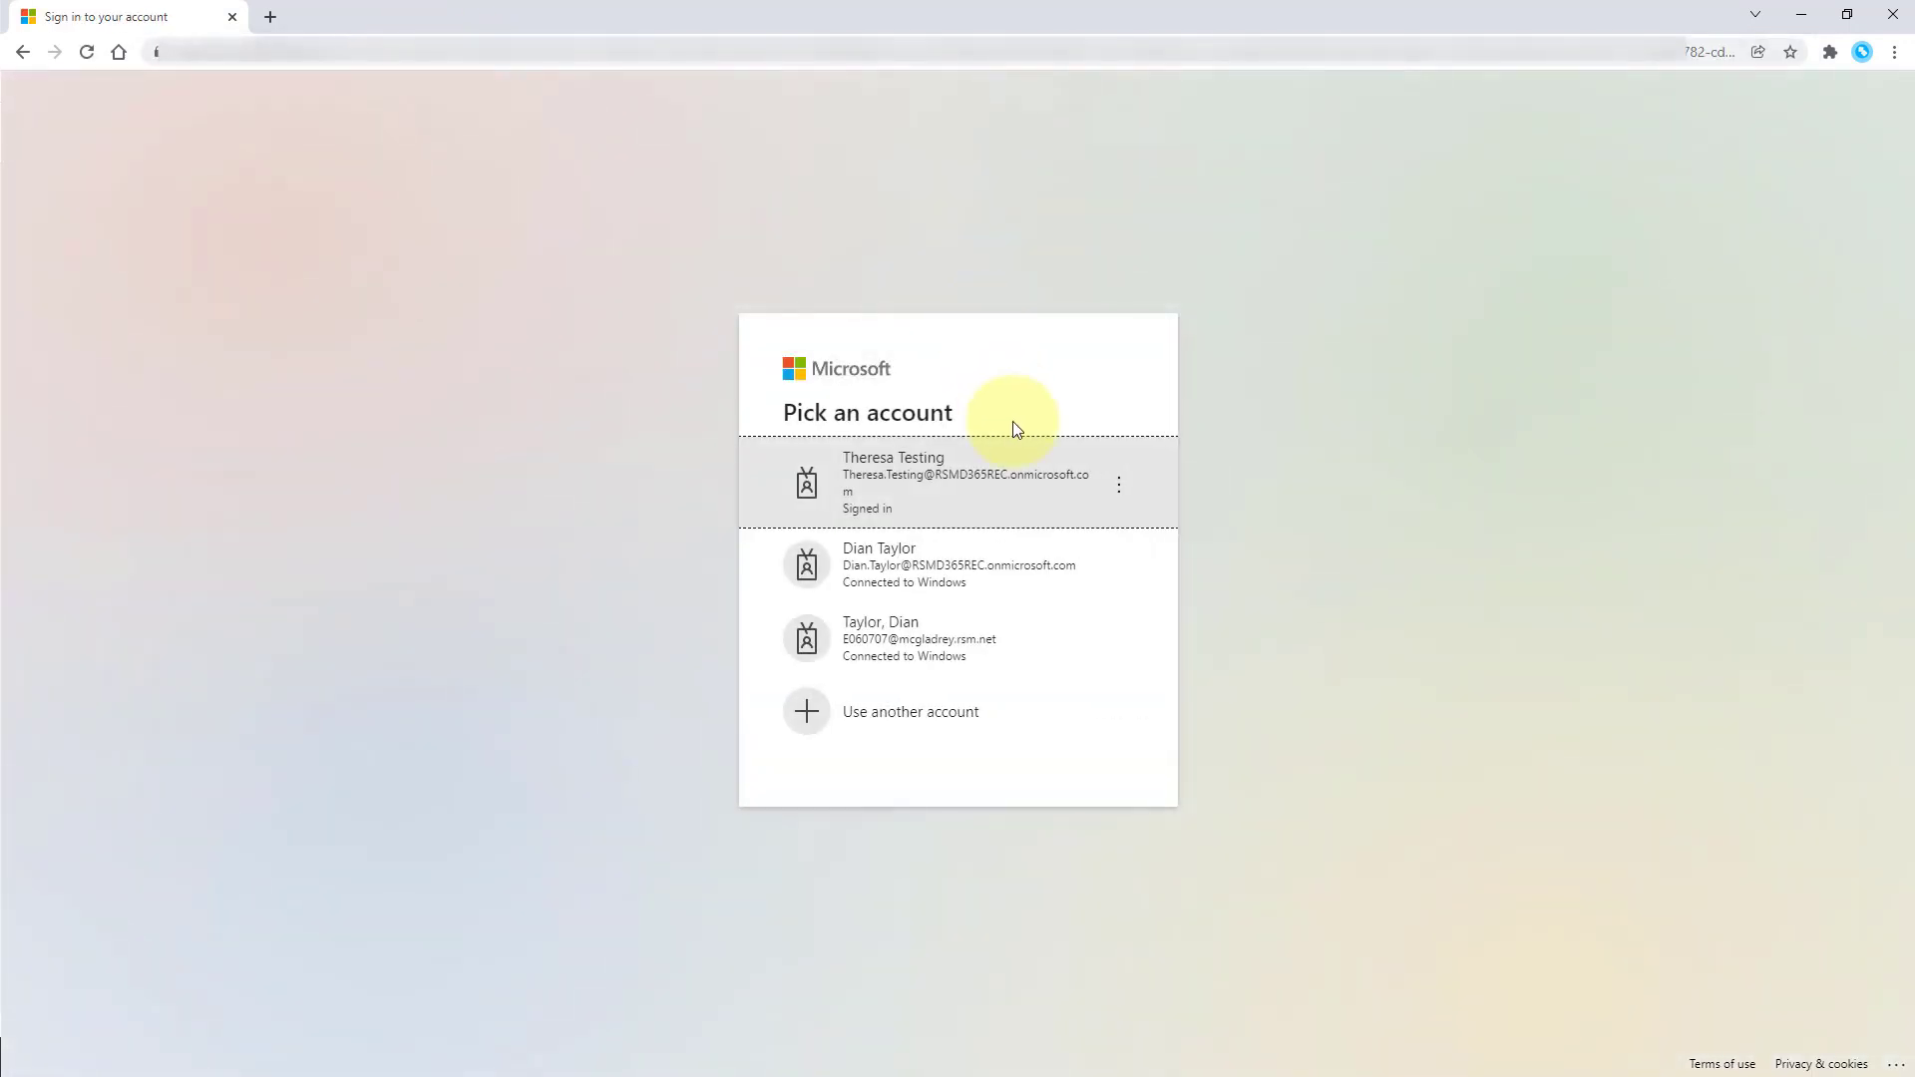
click(967, 478)
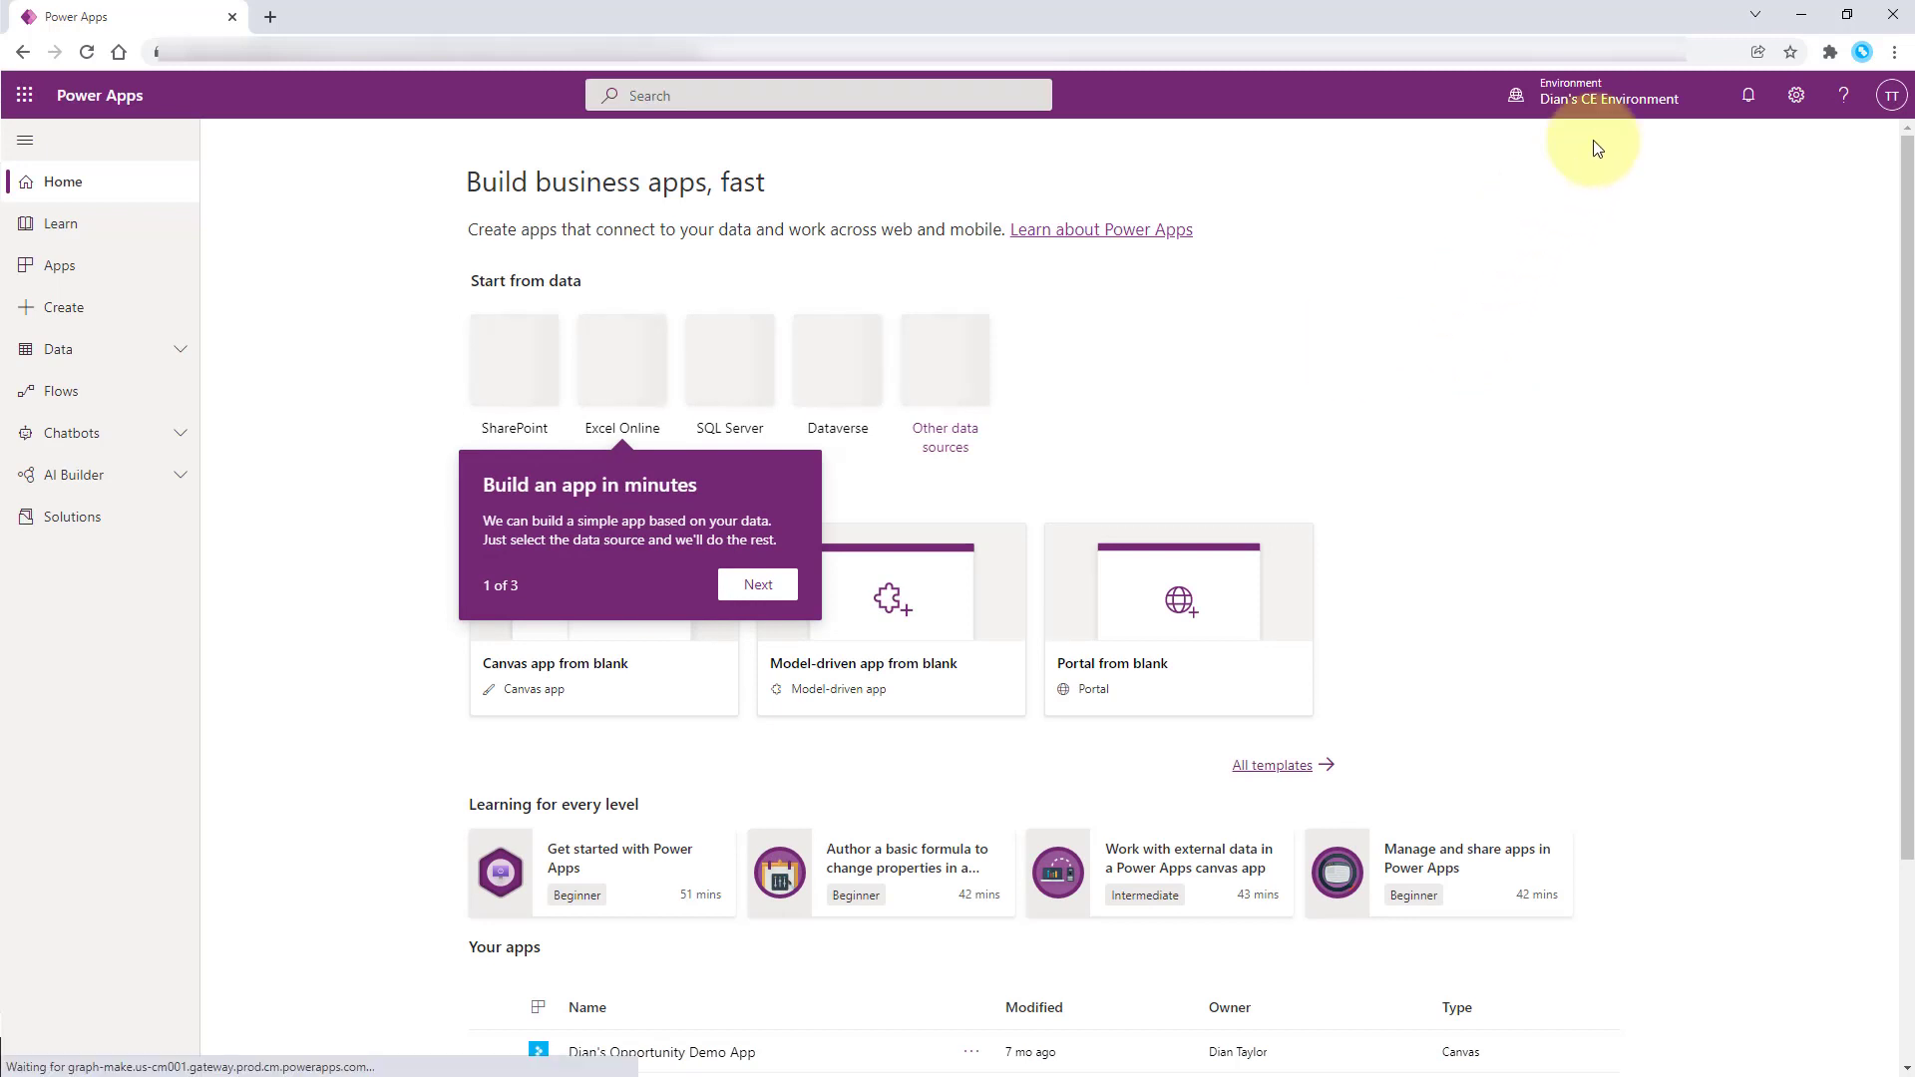
Open the App profile manager for the Customer Service workspace app from the list of apps.
click(141, 275)
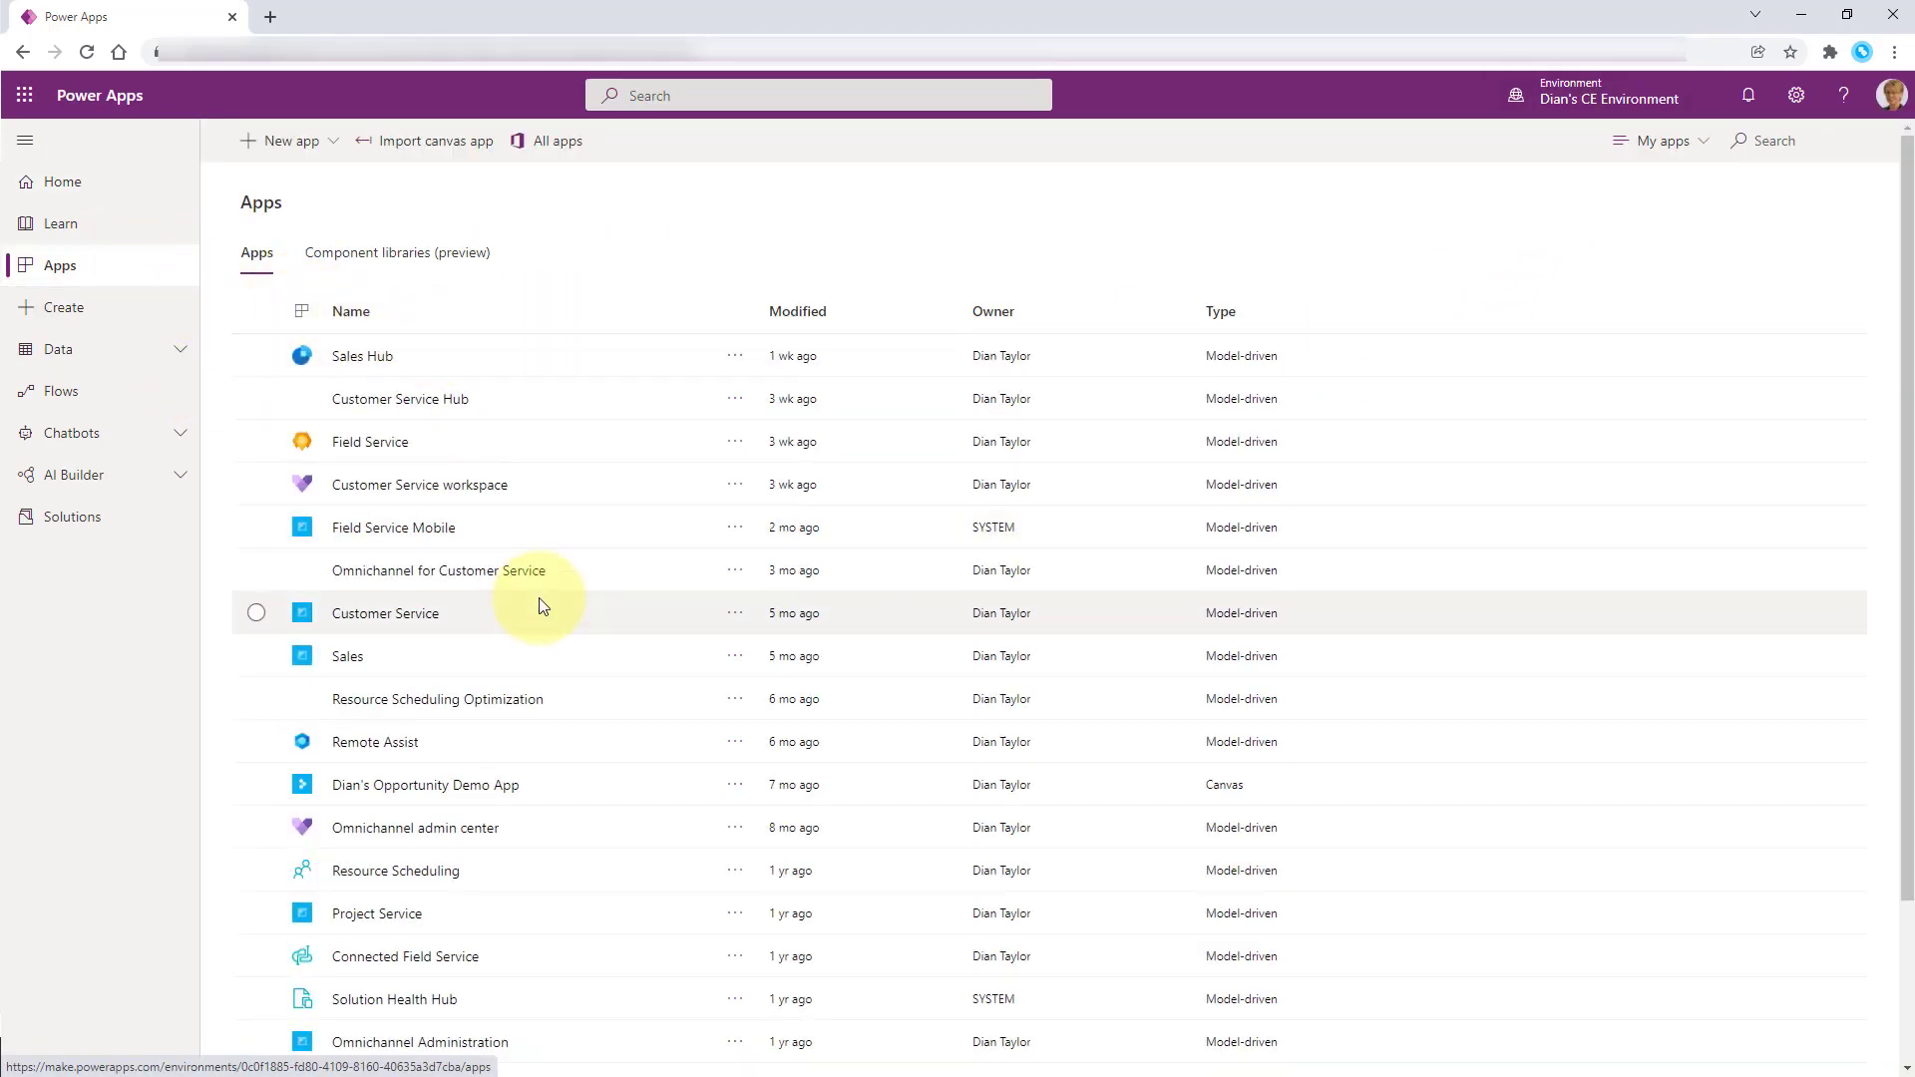
scroll(541, 605, down, 2)
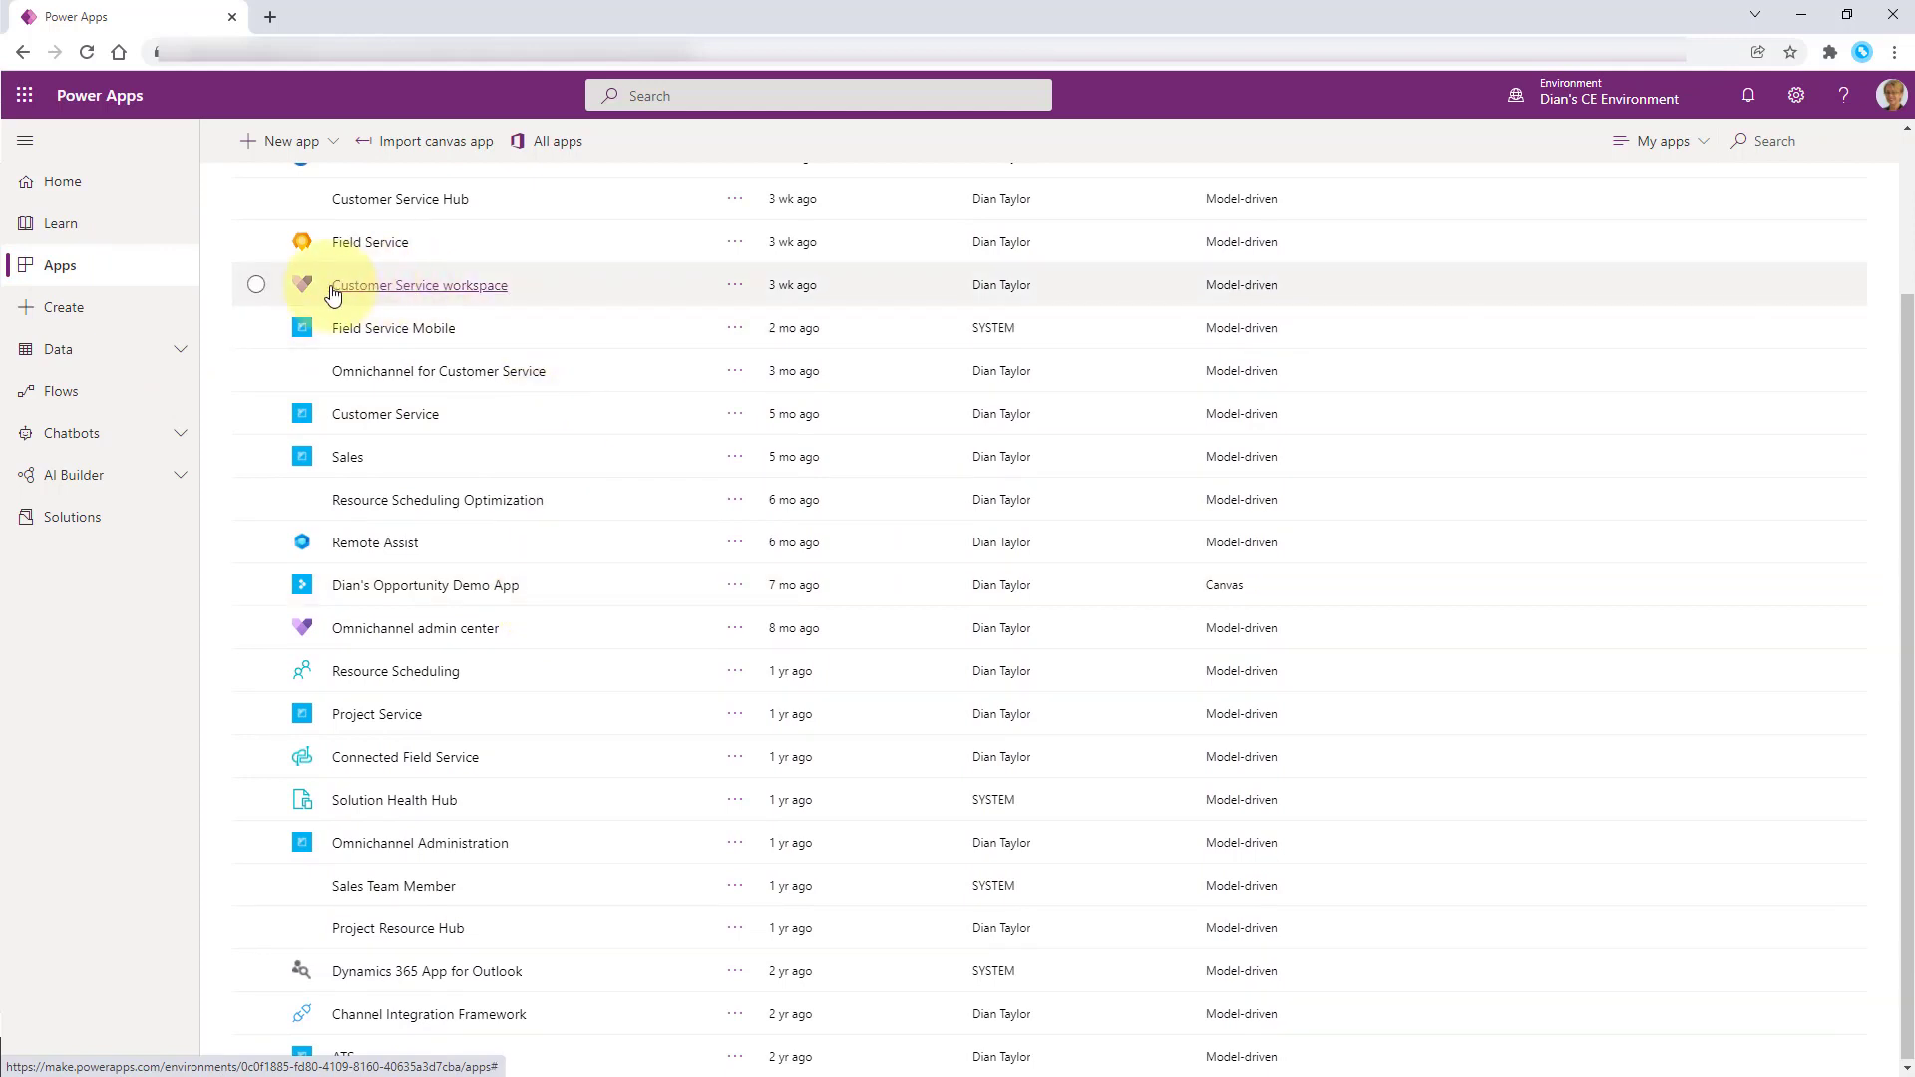
click(735, 285)
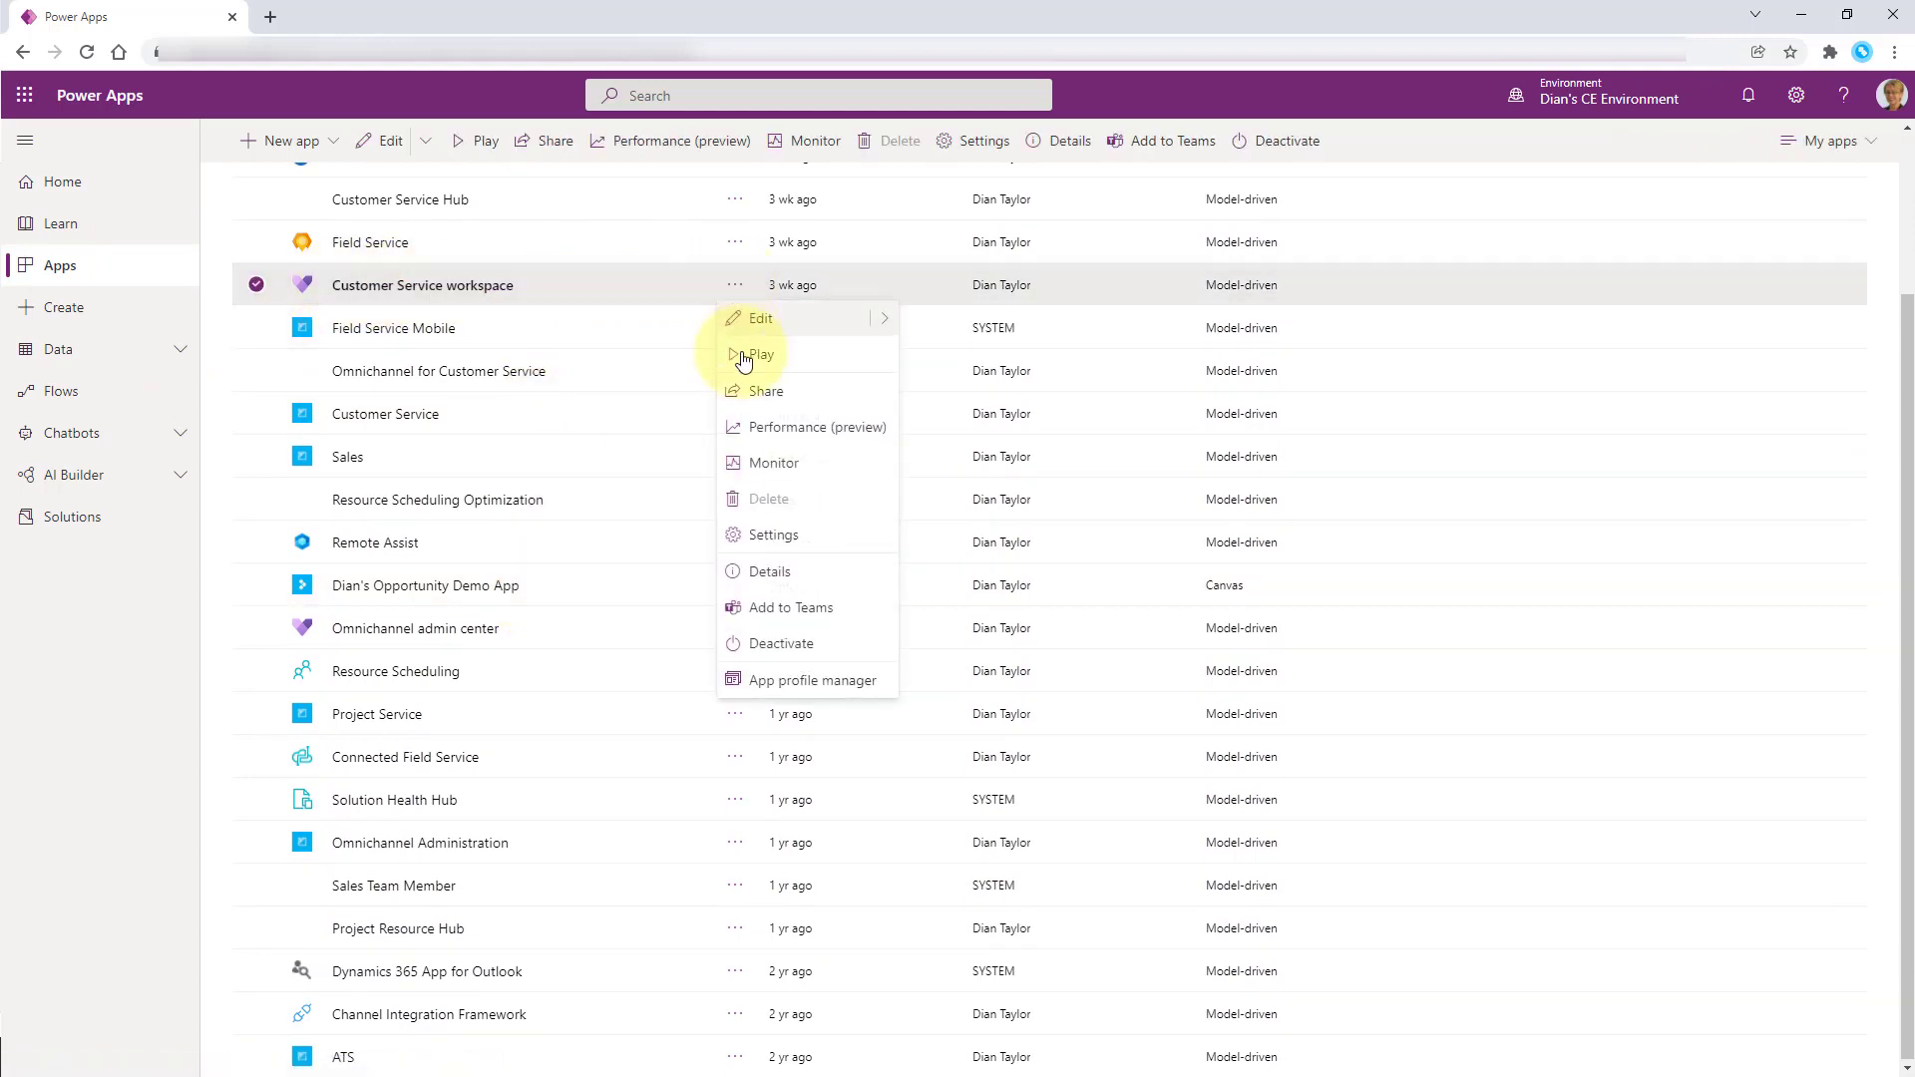
click(829, 689)
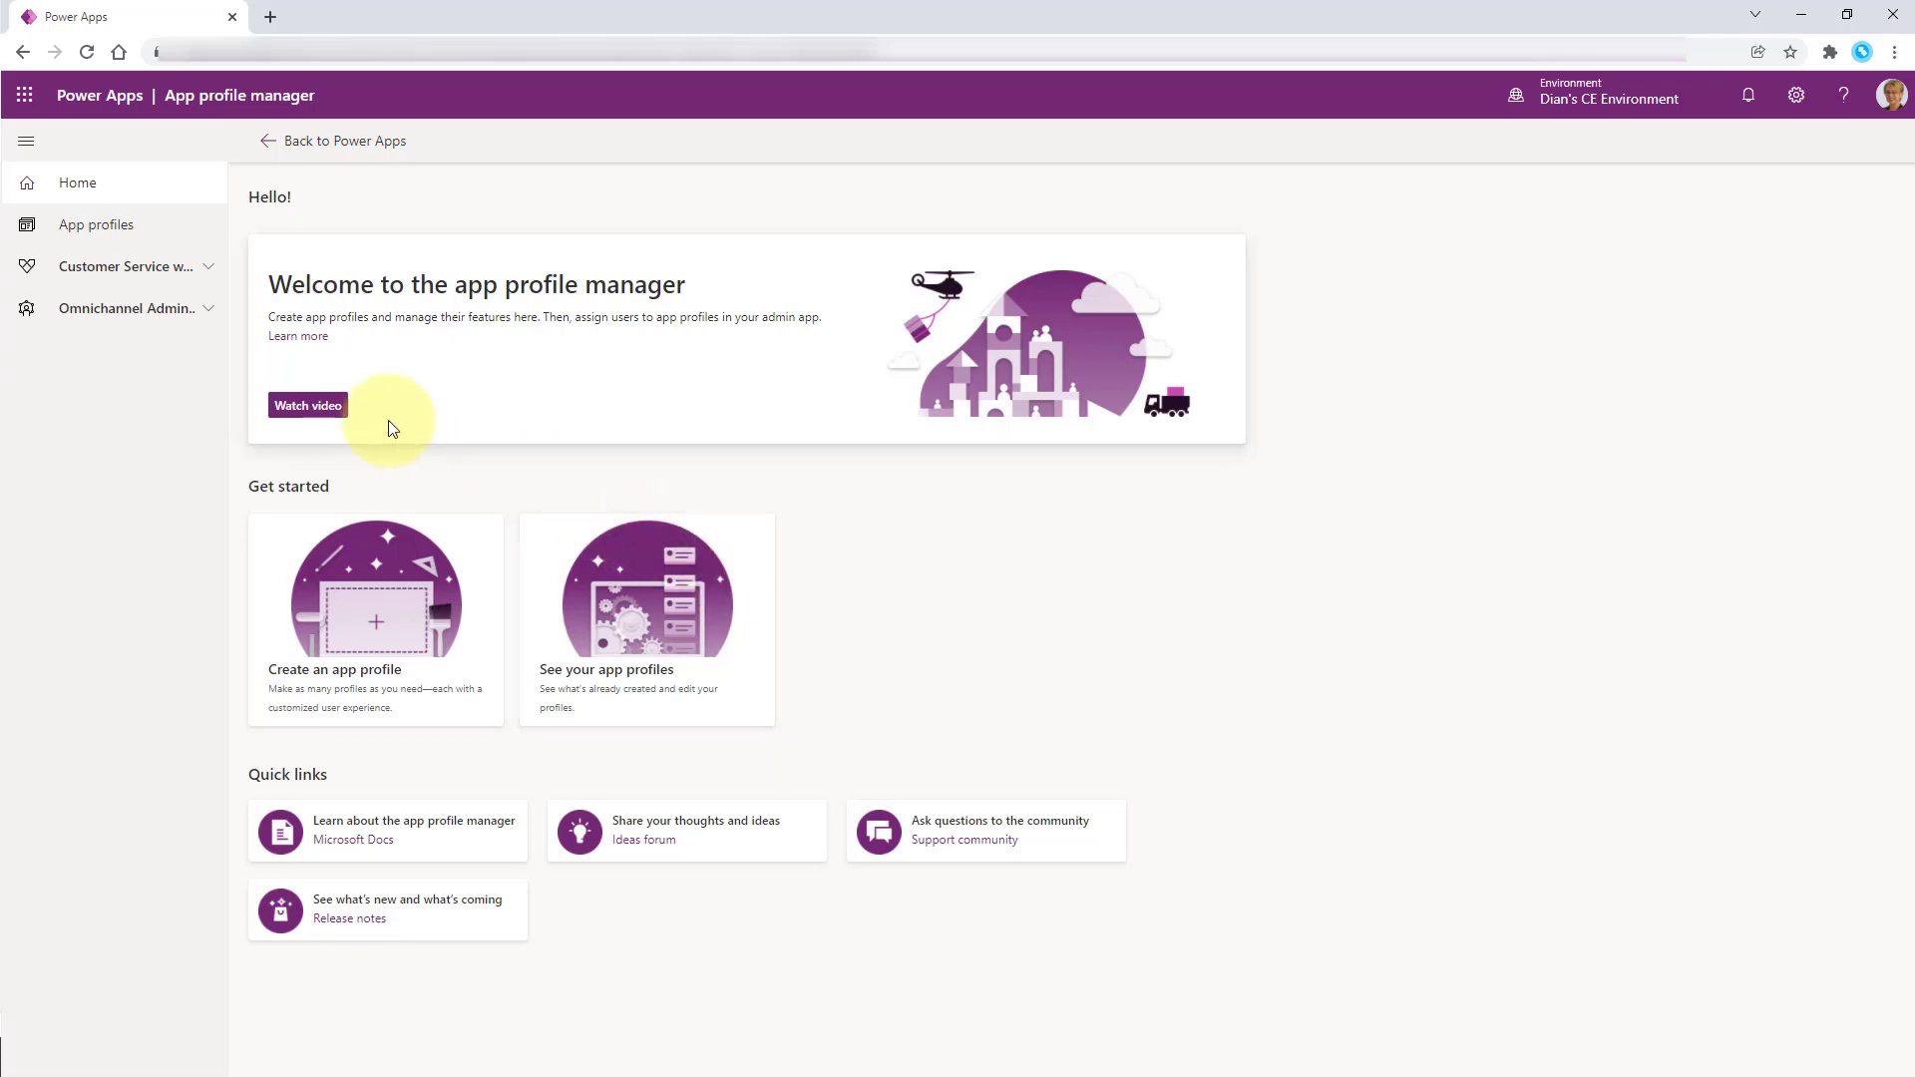
Open the Omnichannel Upgraded OOB Default app profile and view its productivity pane settings.
click(113, 236)
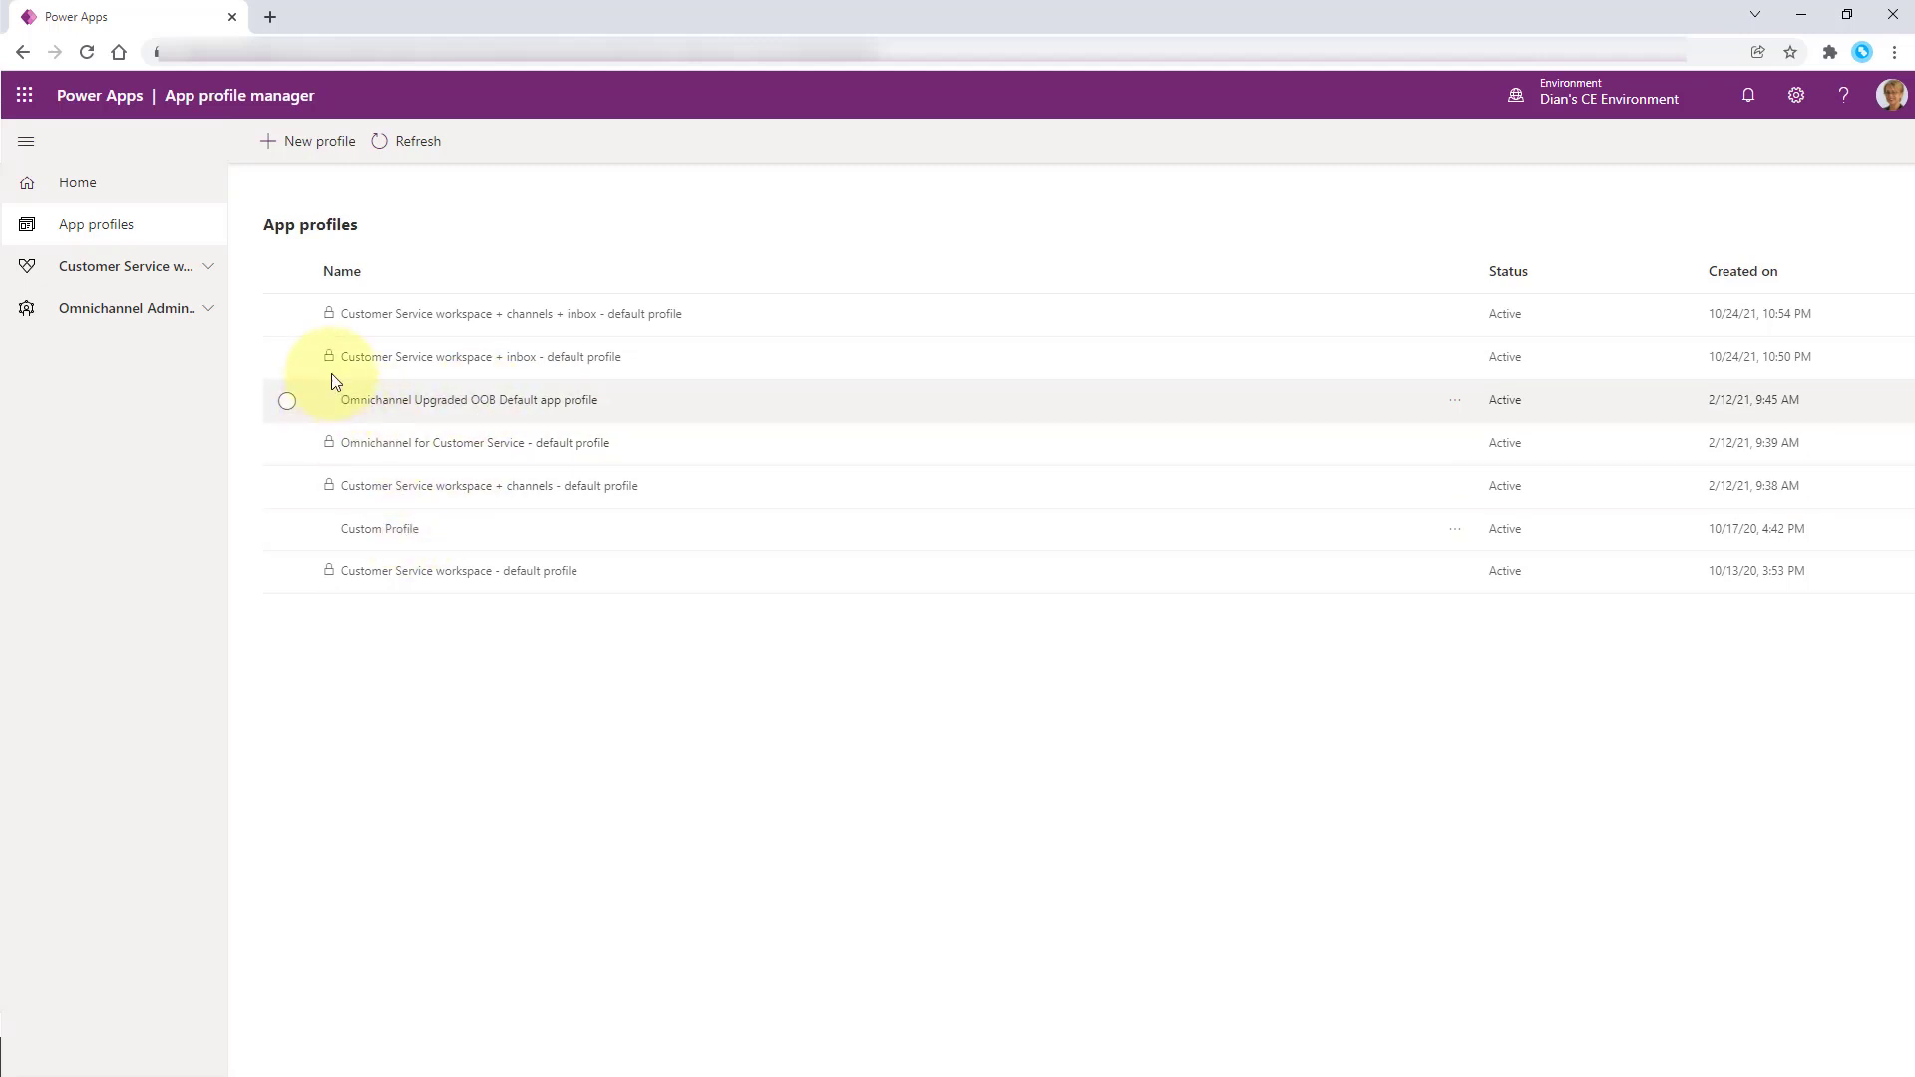
click(429, 404)
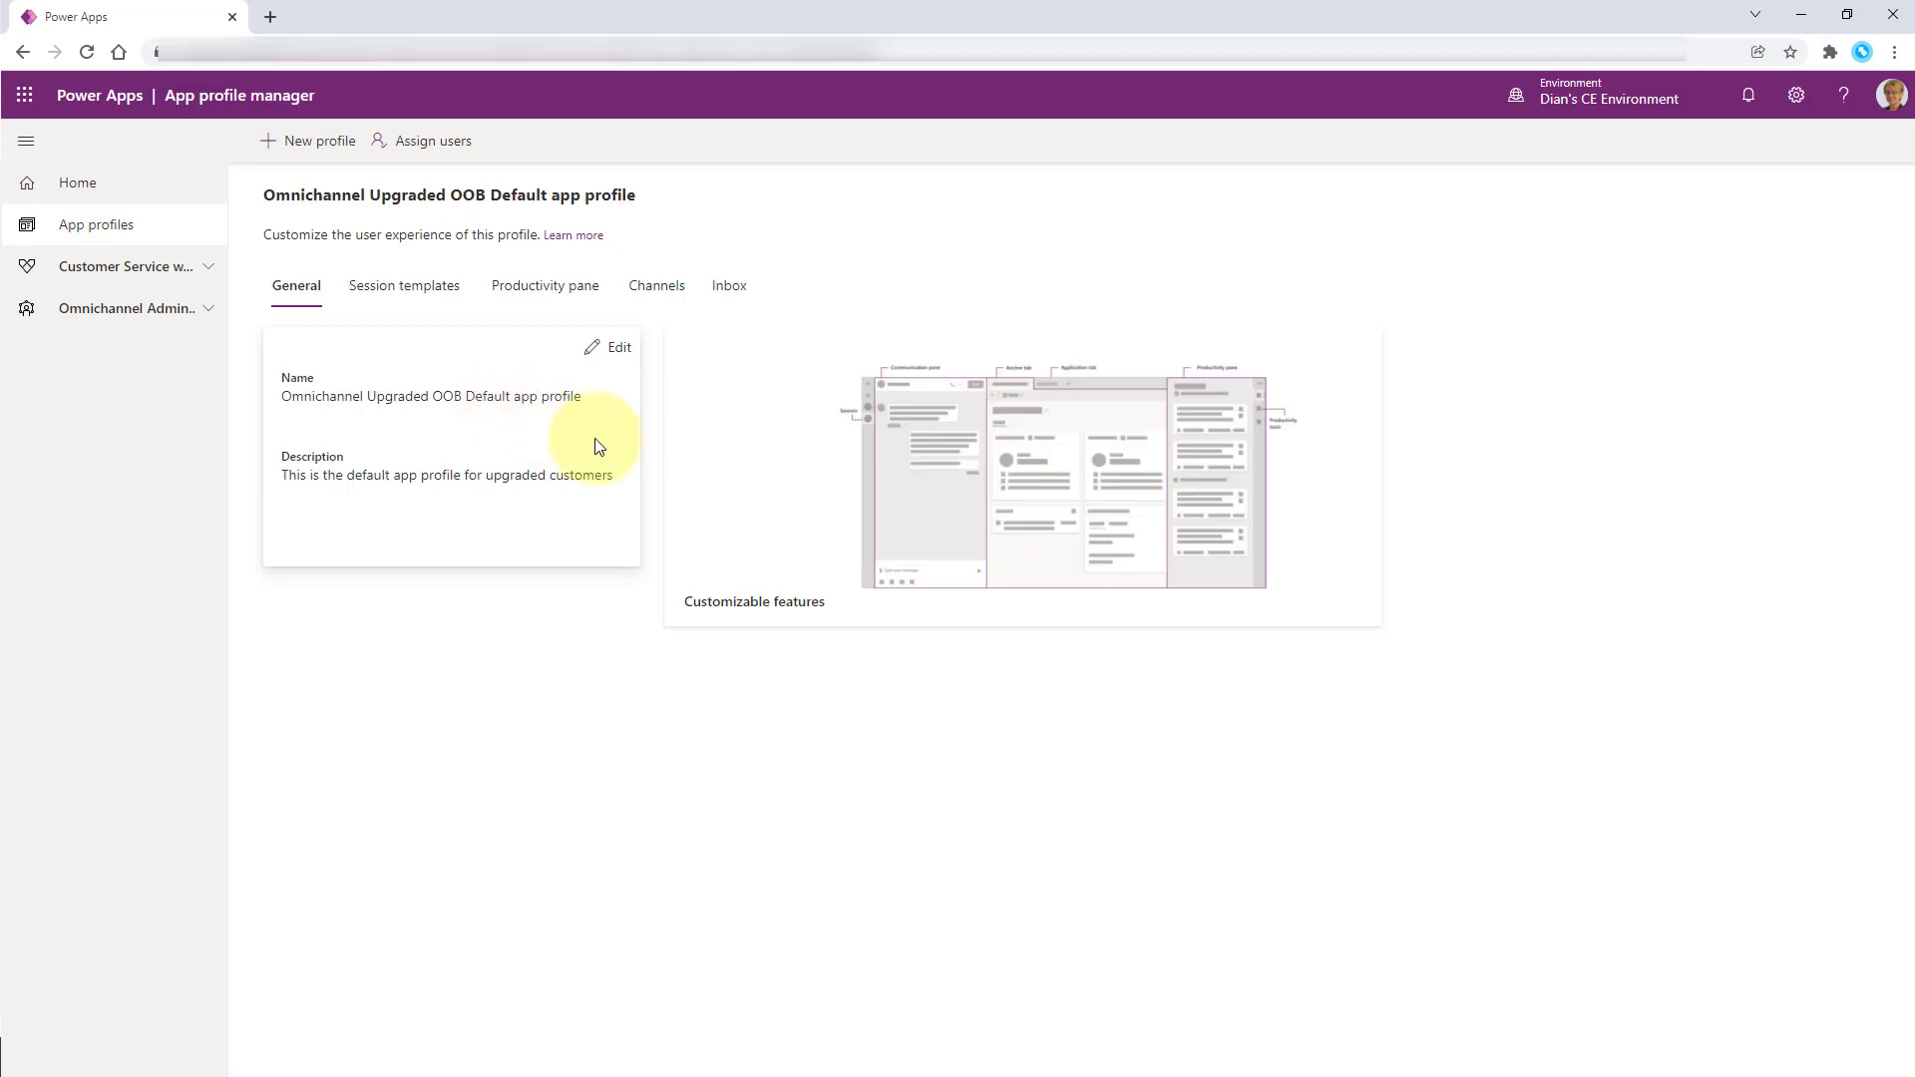
click(521, 294)
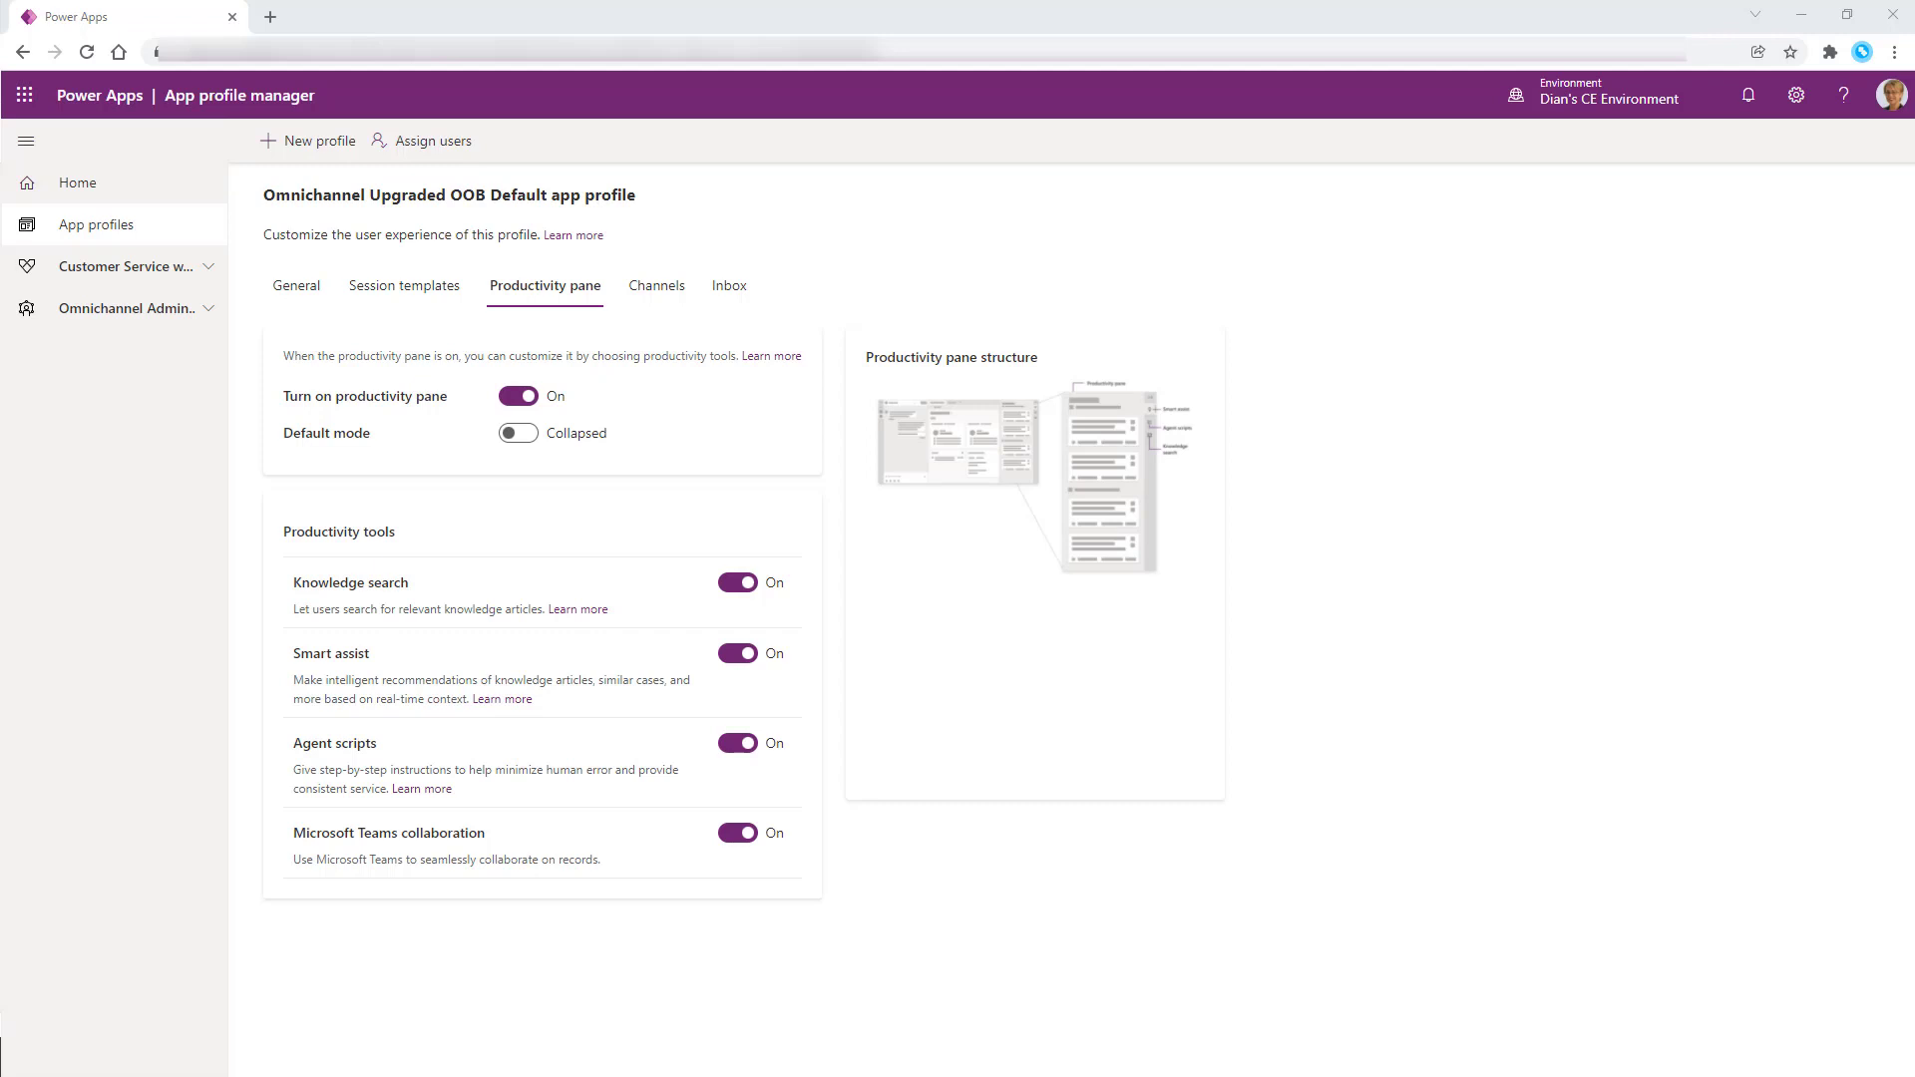
Return to the Dynamics 365 Customer Service Hub and open its Service Management area.
click(28, 53)
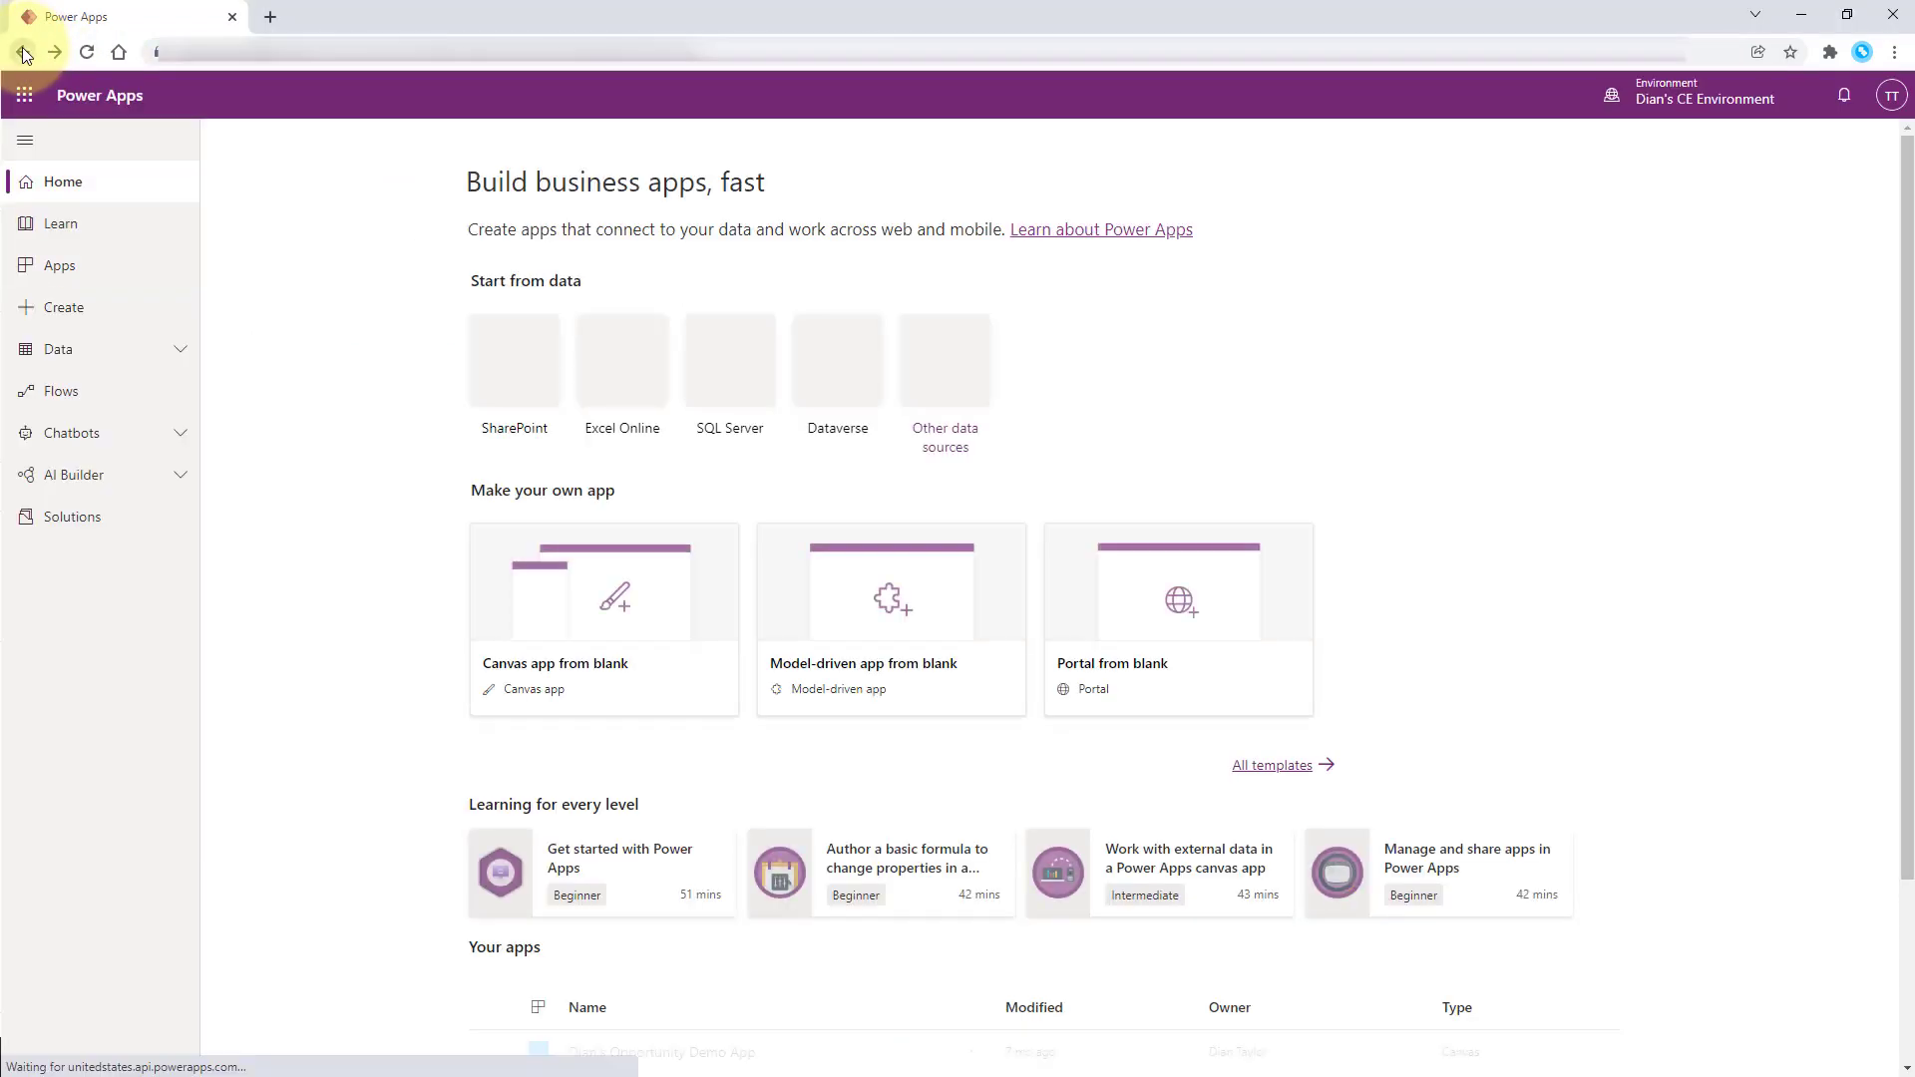
click(24, 53)
click(927, 487)
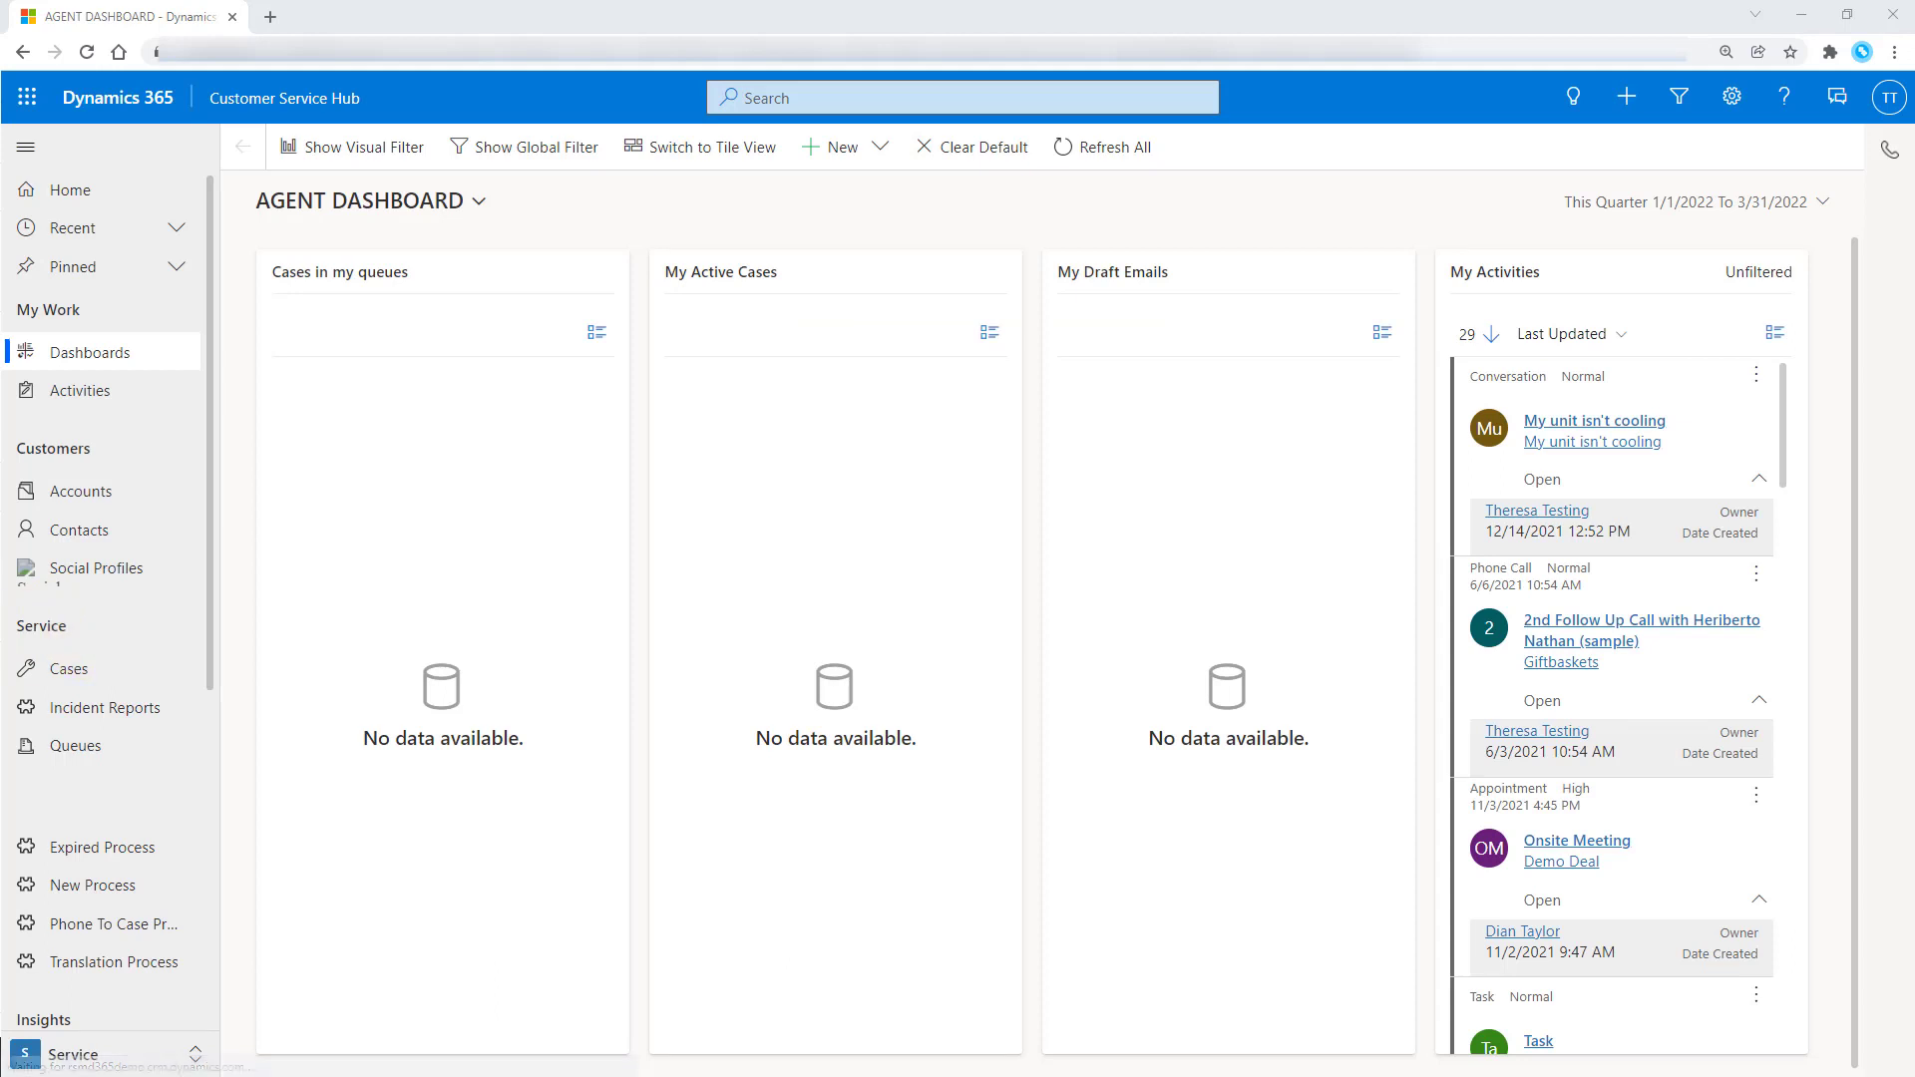
click(121, 1051)
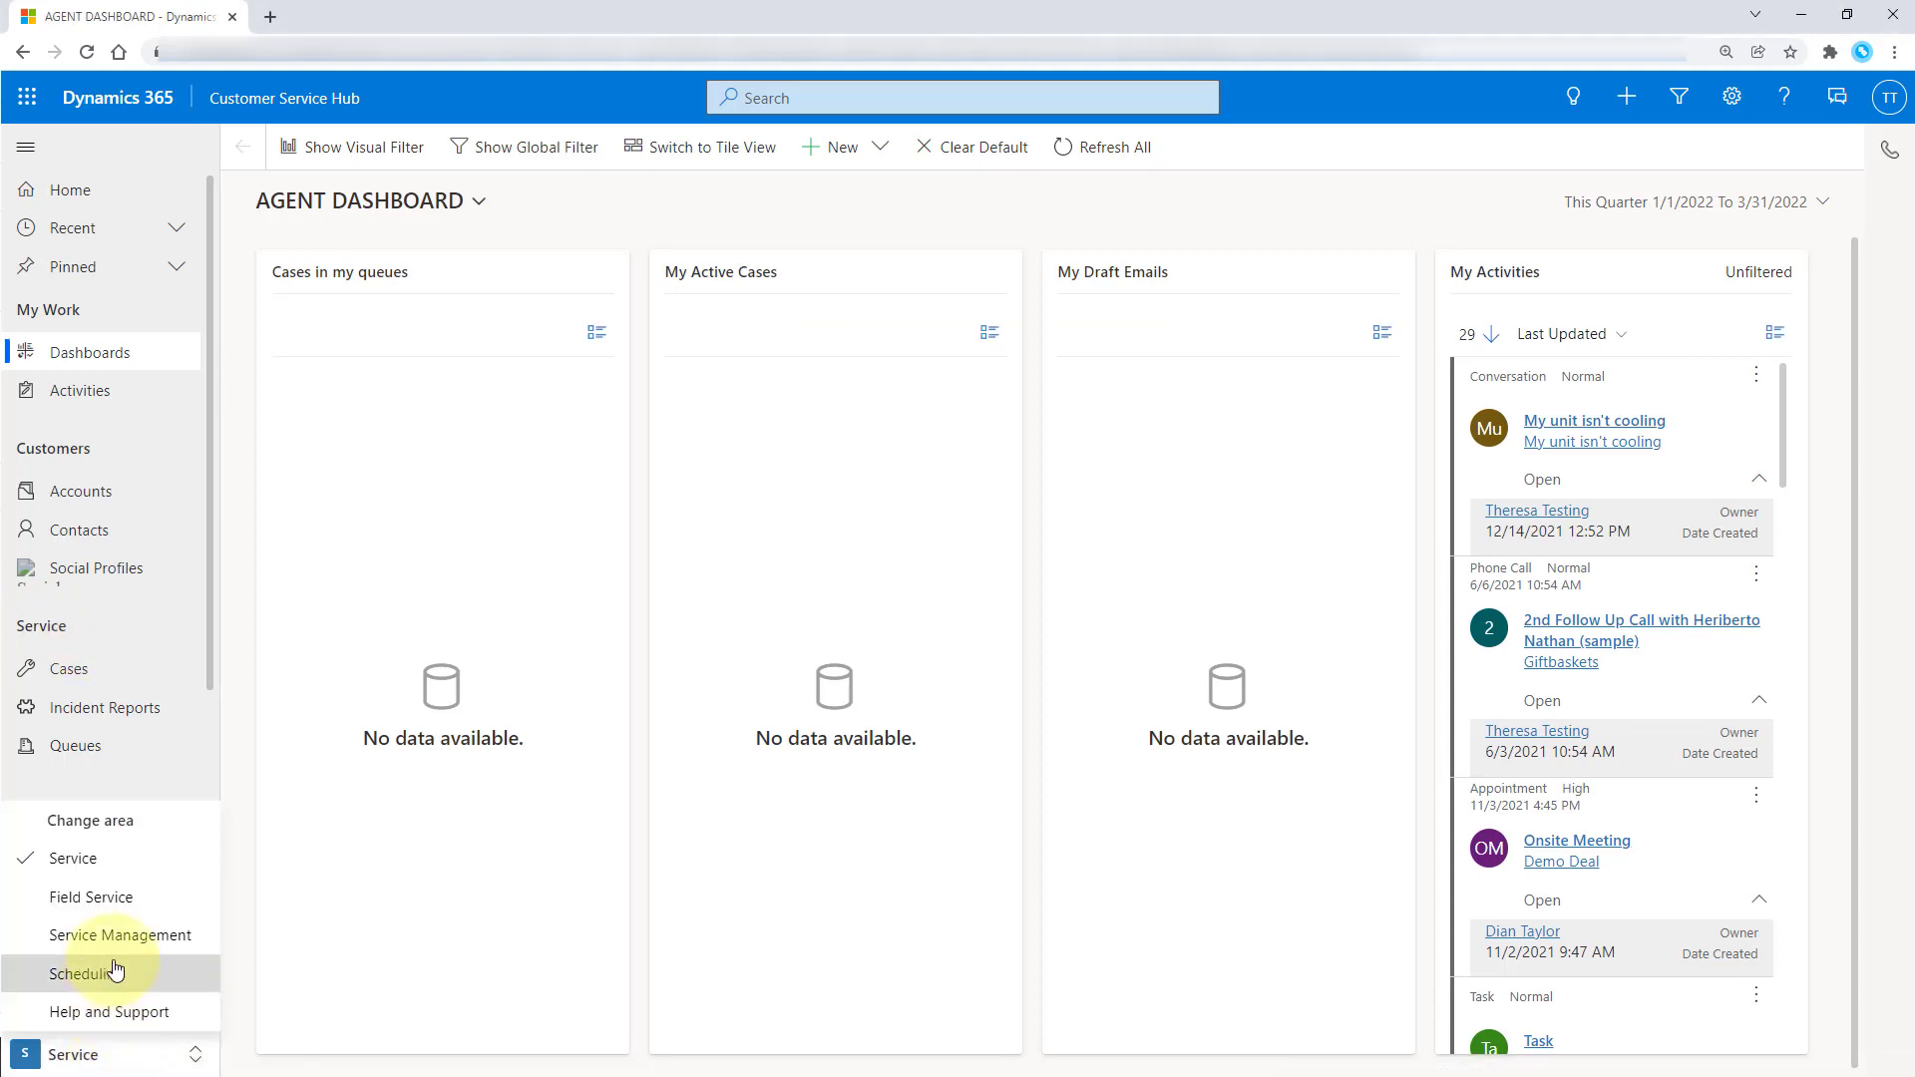
click(140, 934)
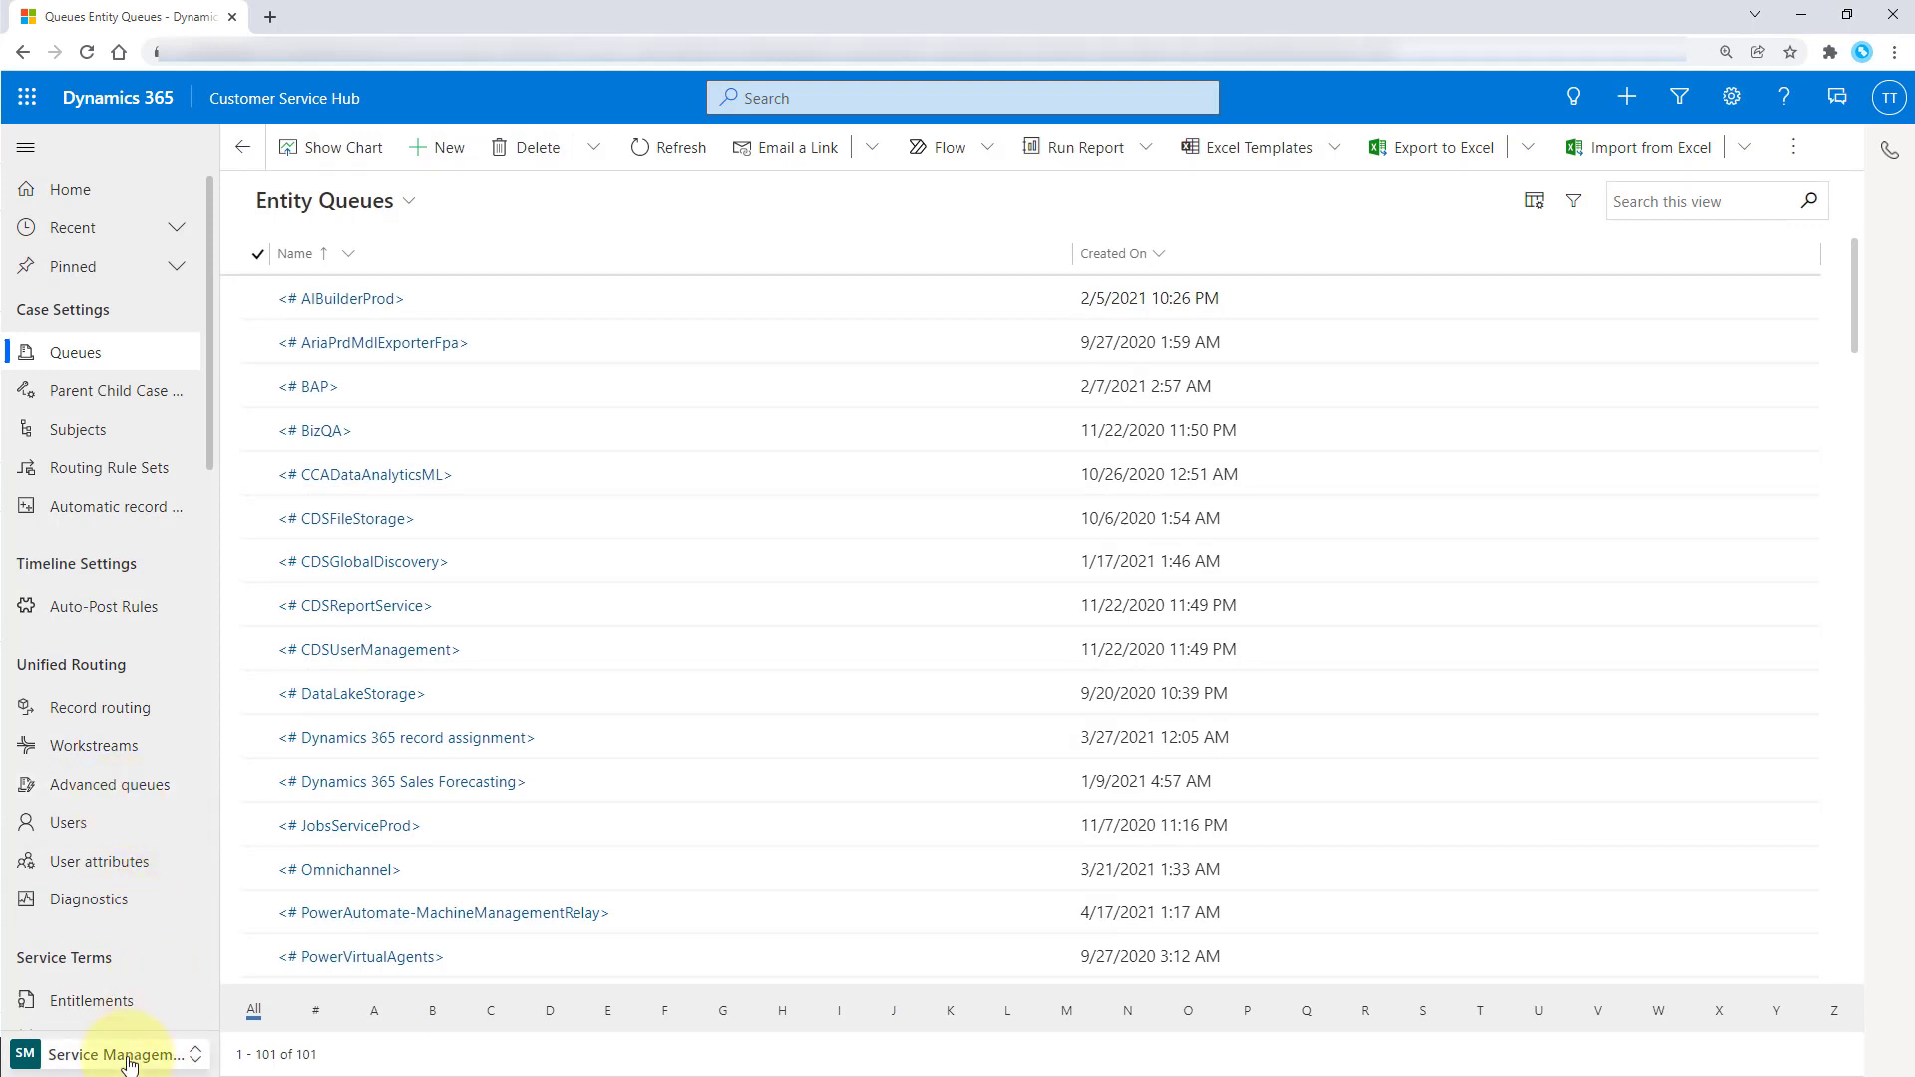
Open the Collaboration settings under Microsoft Teams Integration in the Service Management area.
scroll(115, 952, down, 3)
scroll(118, 952, down, 8)
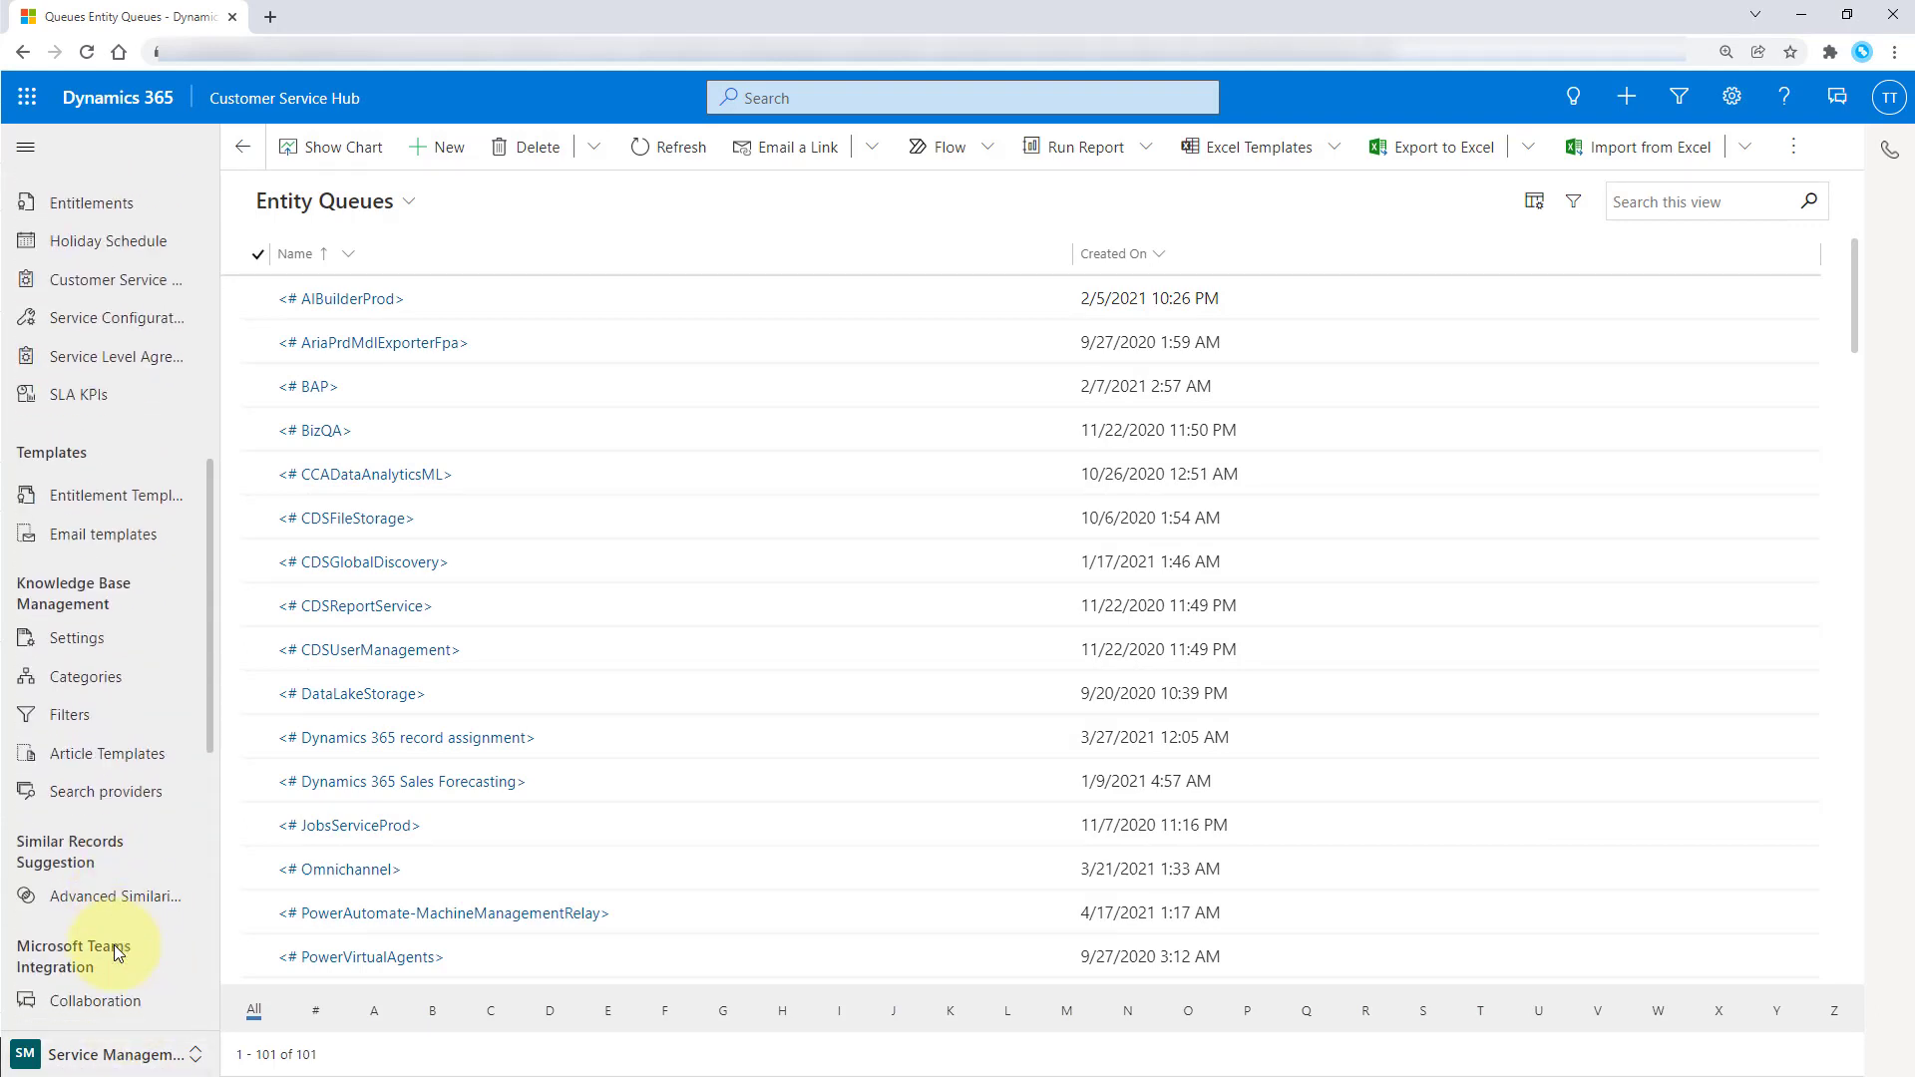
click(105, 703)
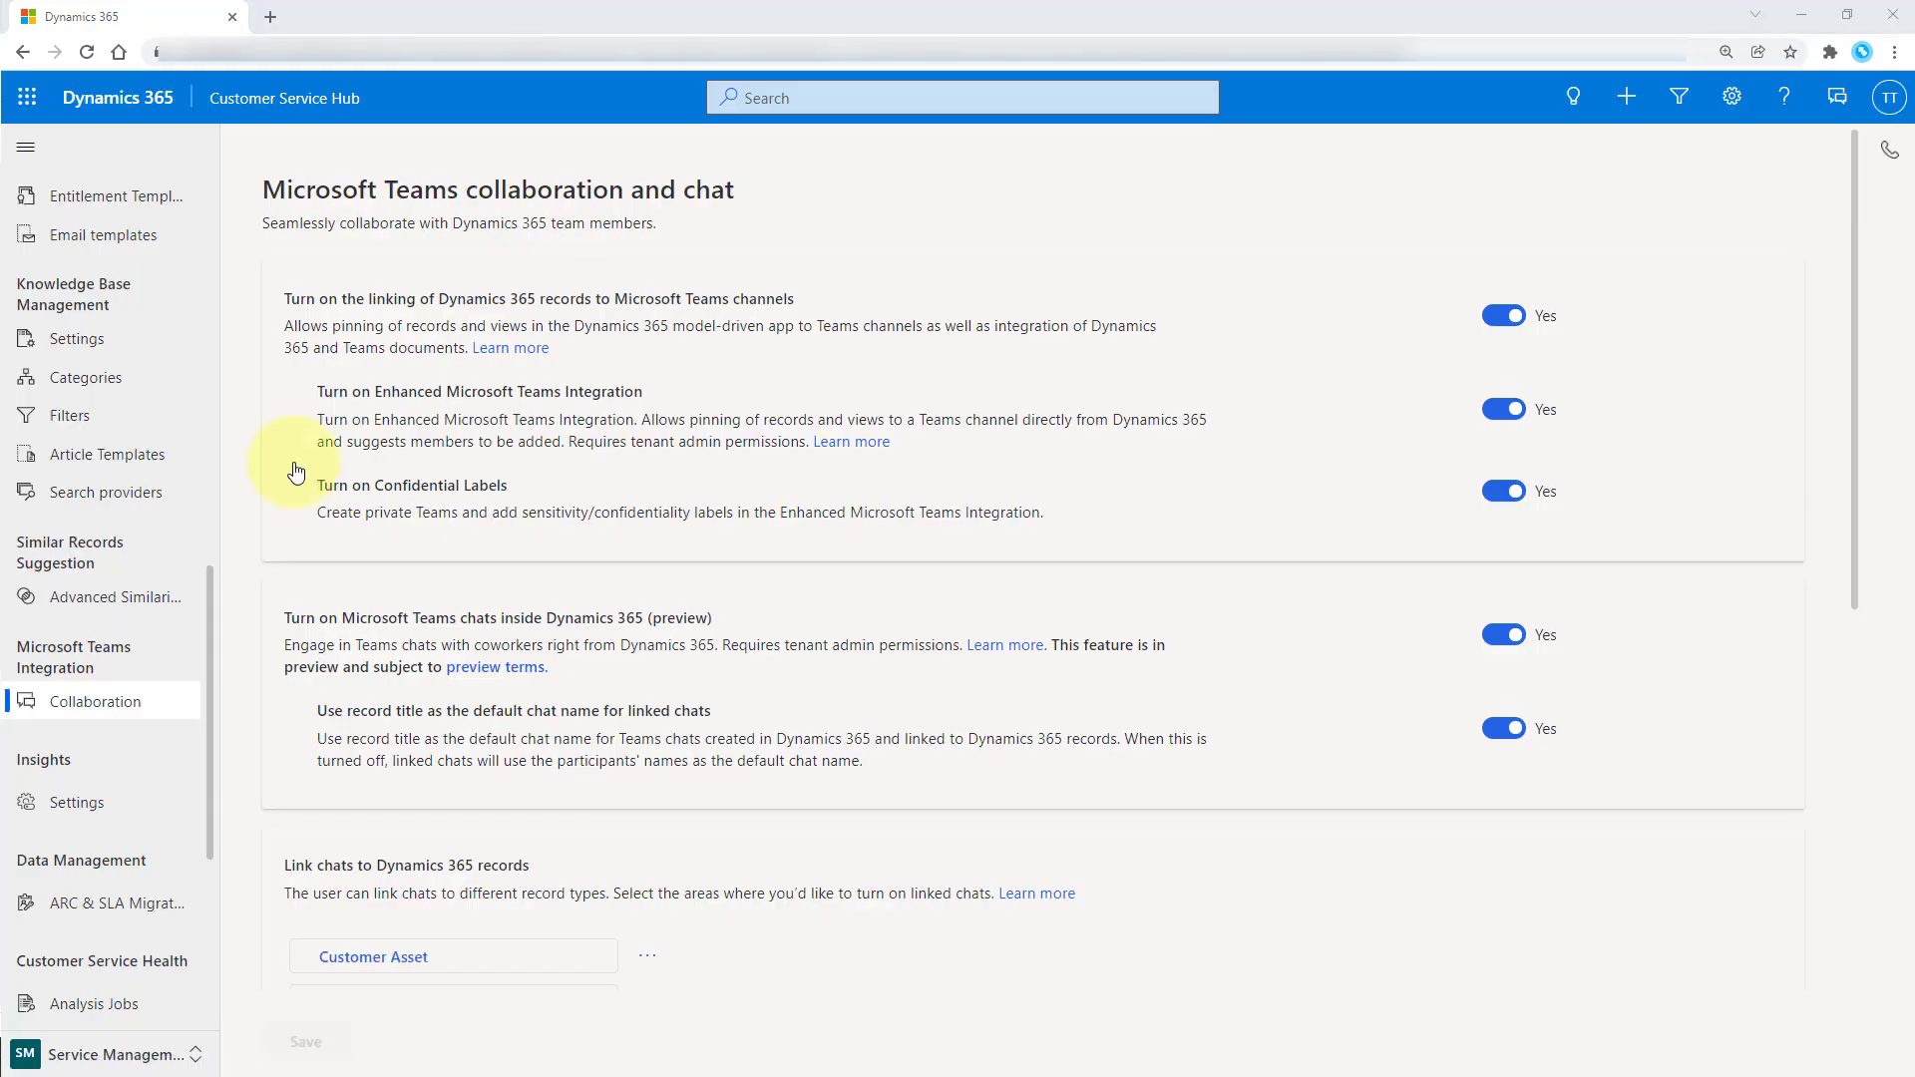
Open the linked chat settings for Customer Asset, preview the Customer Assets Grid2 message view and close the settings.
scroll(1092, 685, down, 1)
scroll(1092, 686, down, 1)
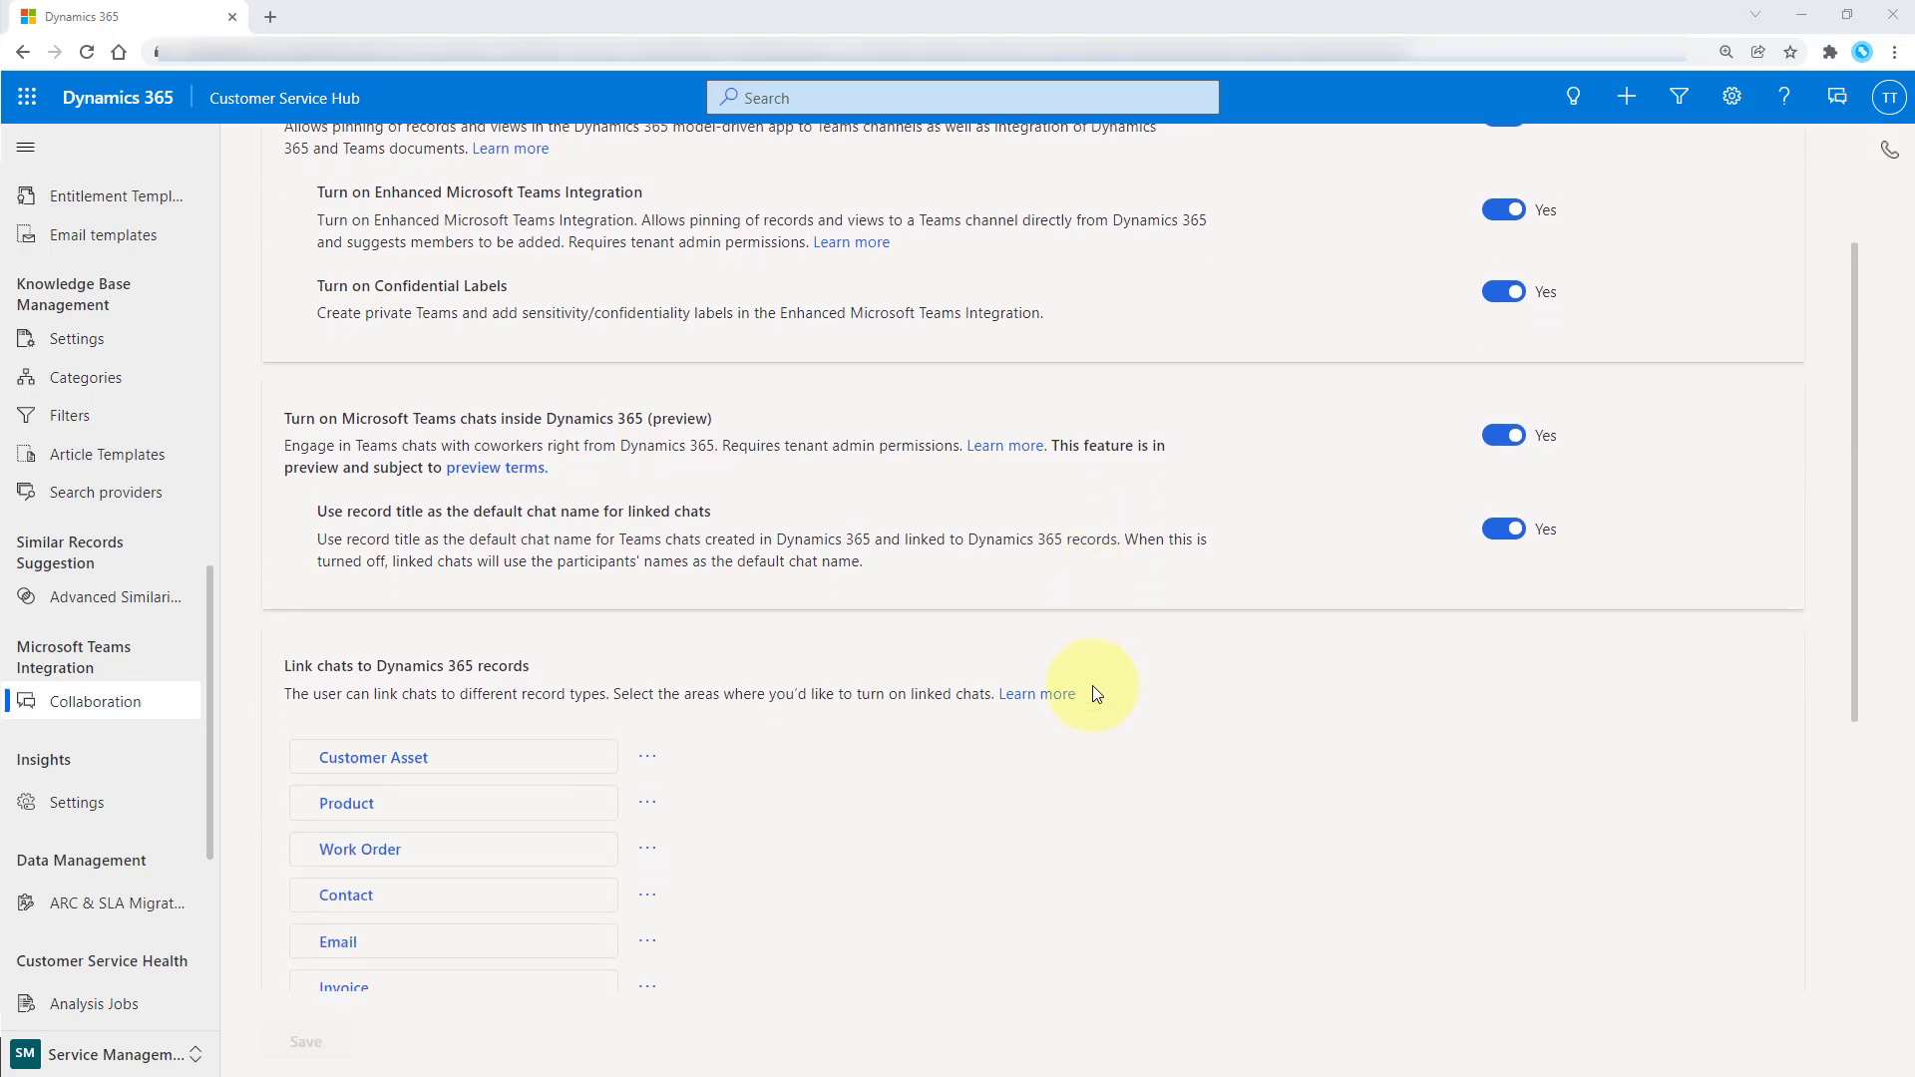
click(651, 758)
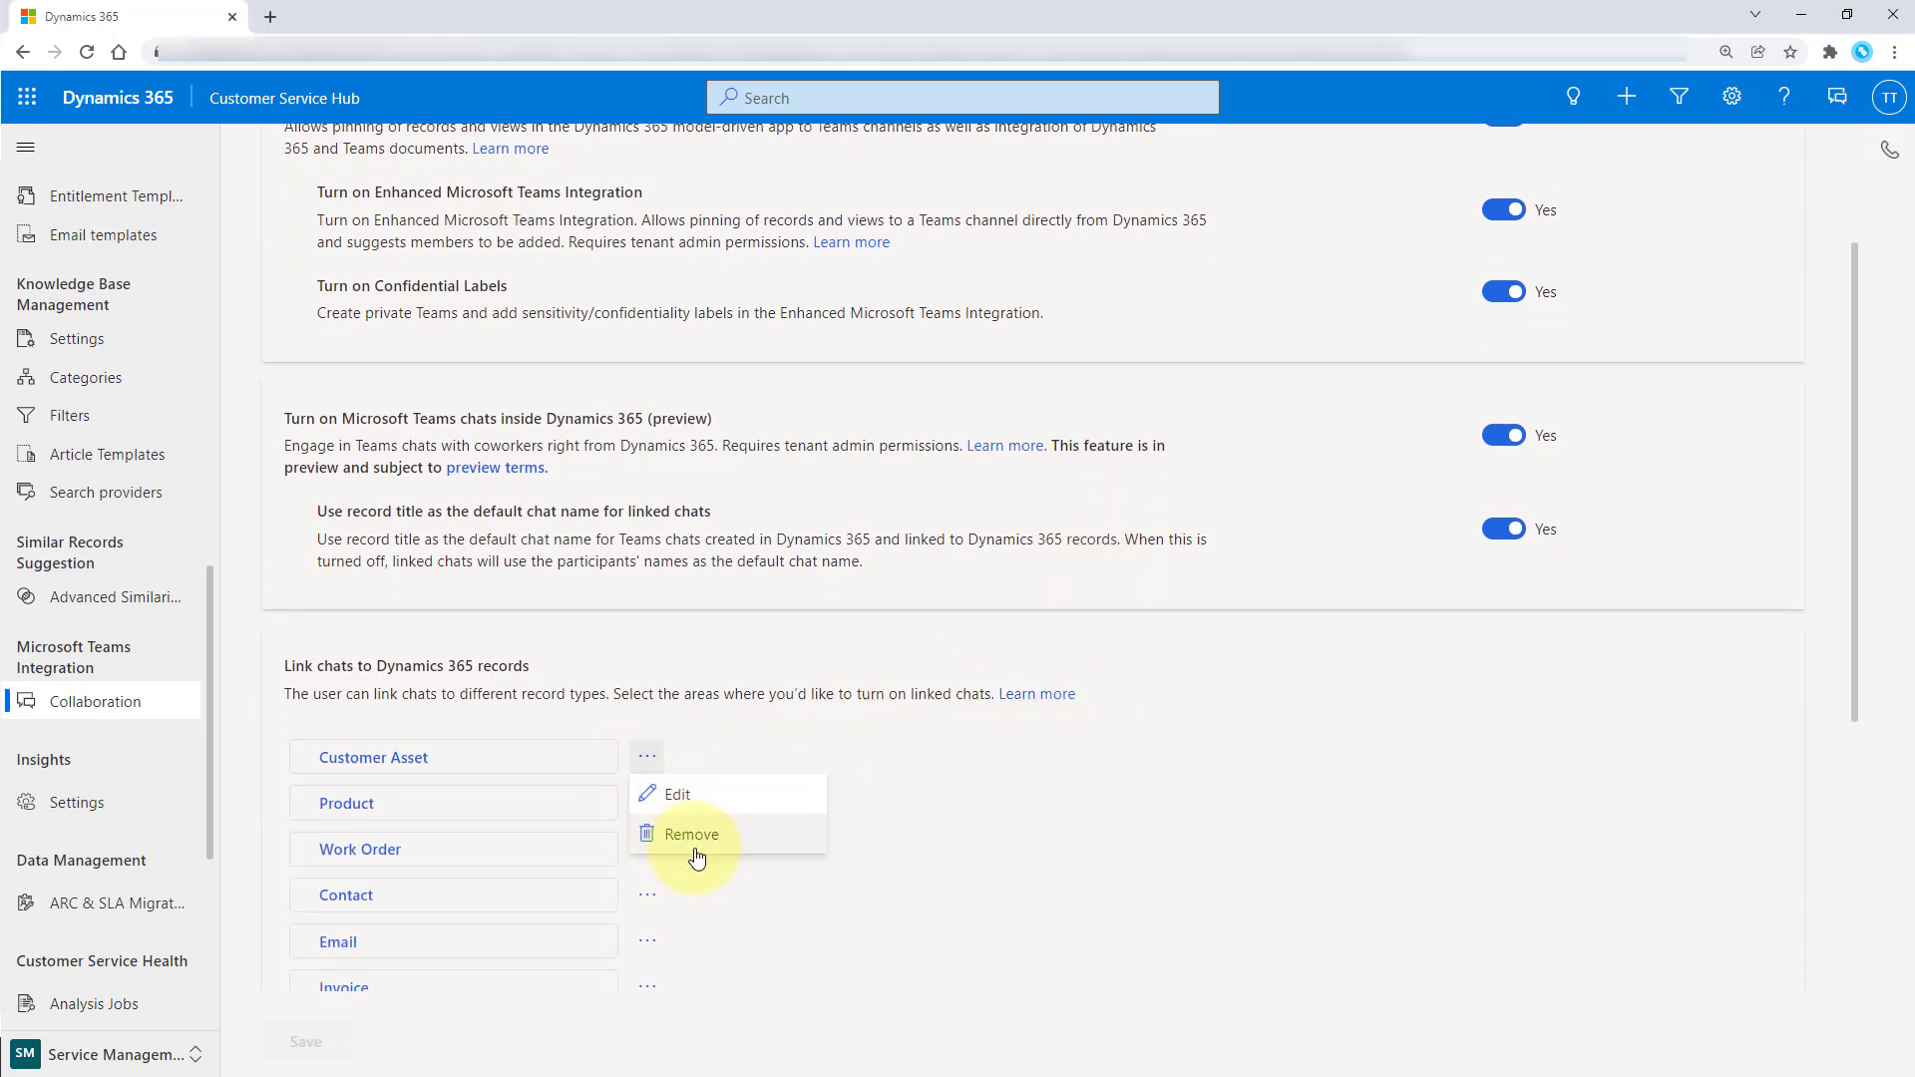
click(690, 800)
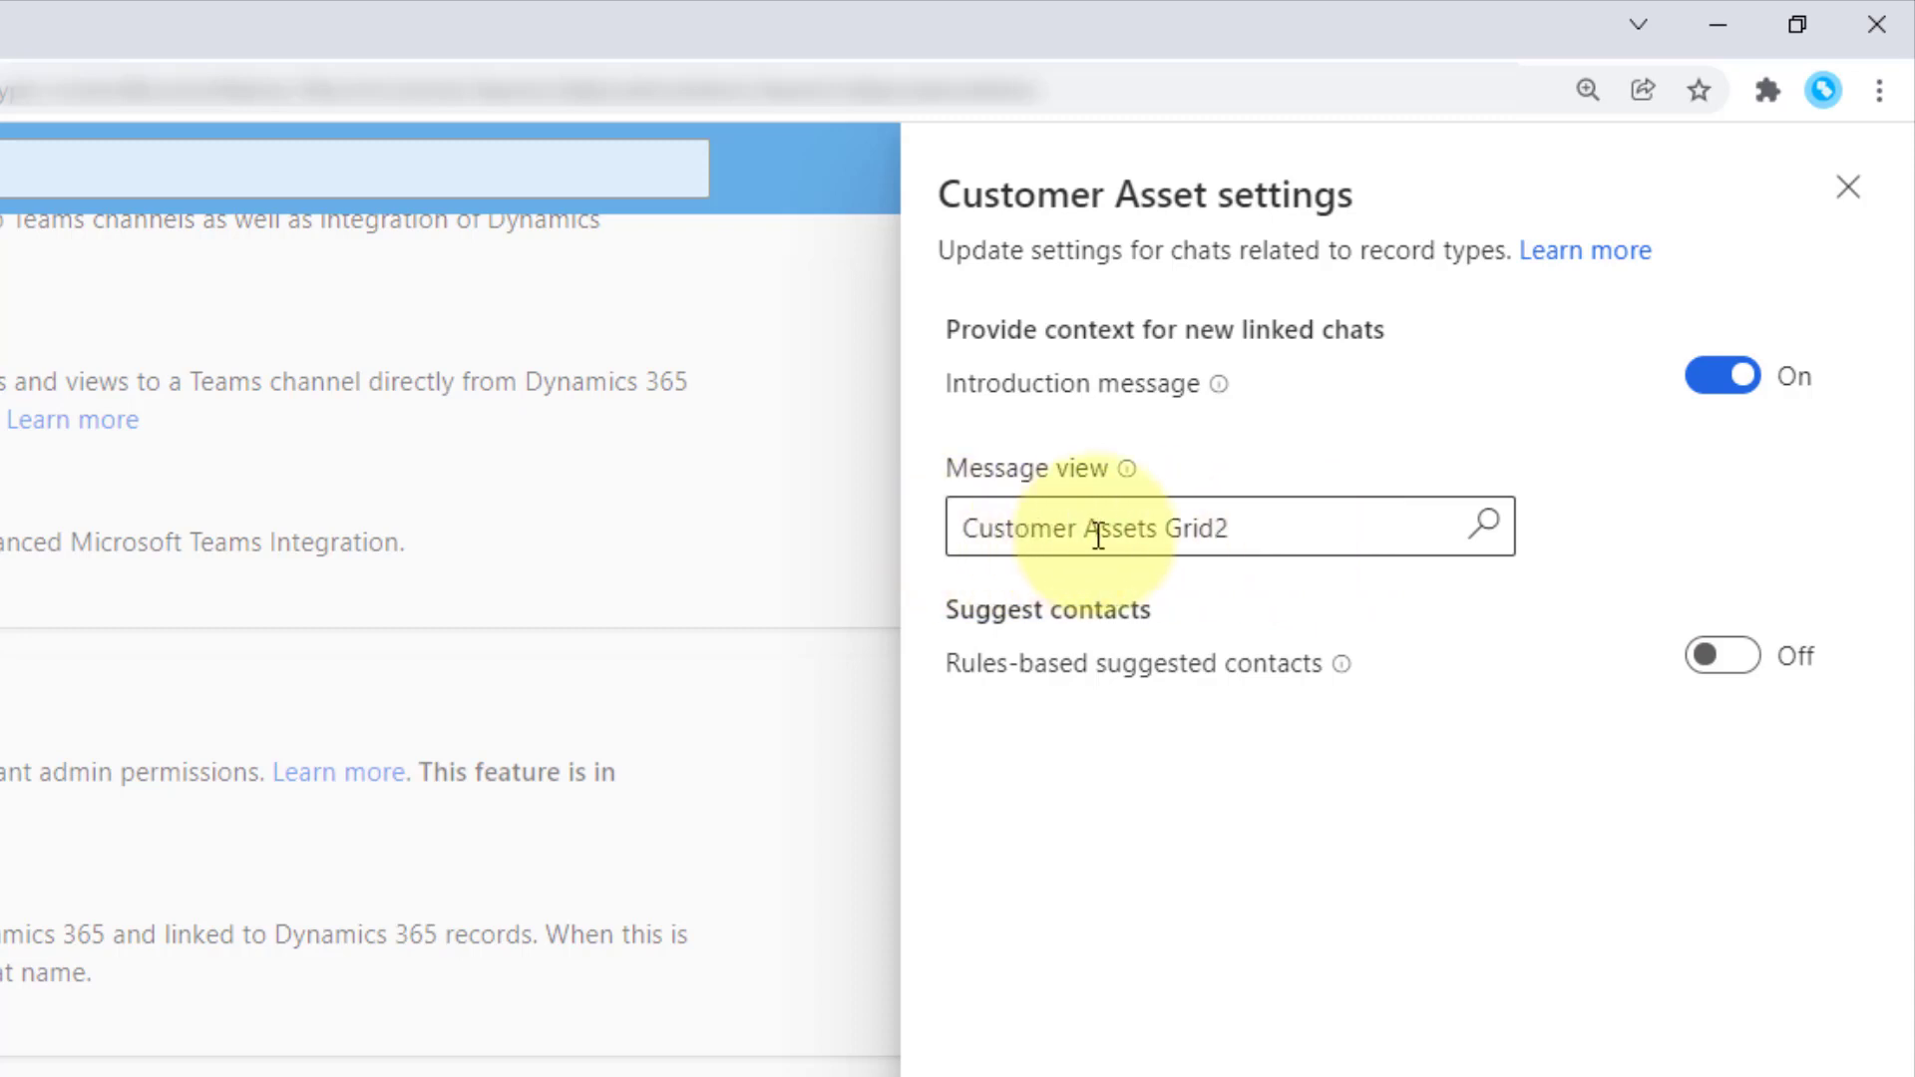
click(1183, 531)
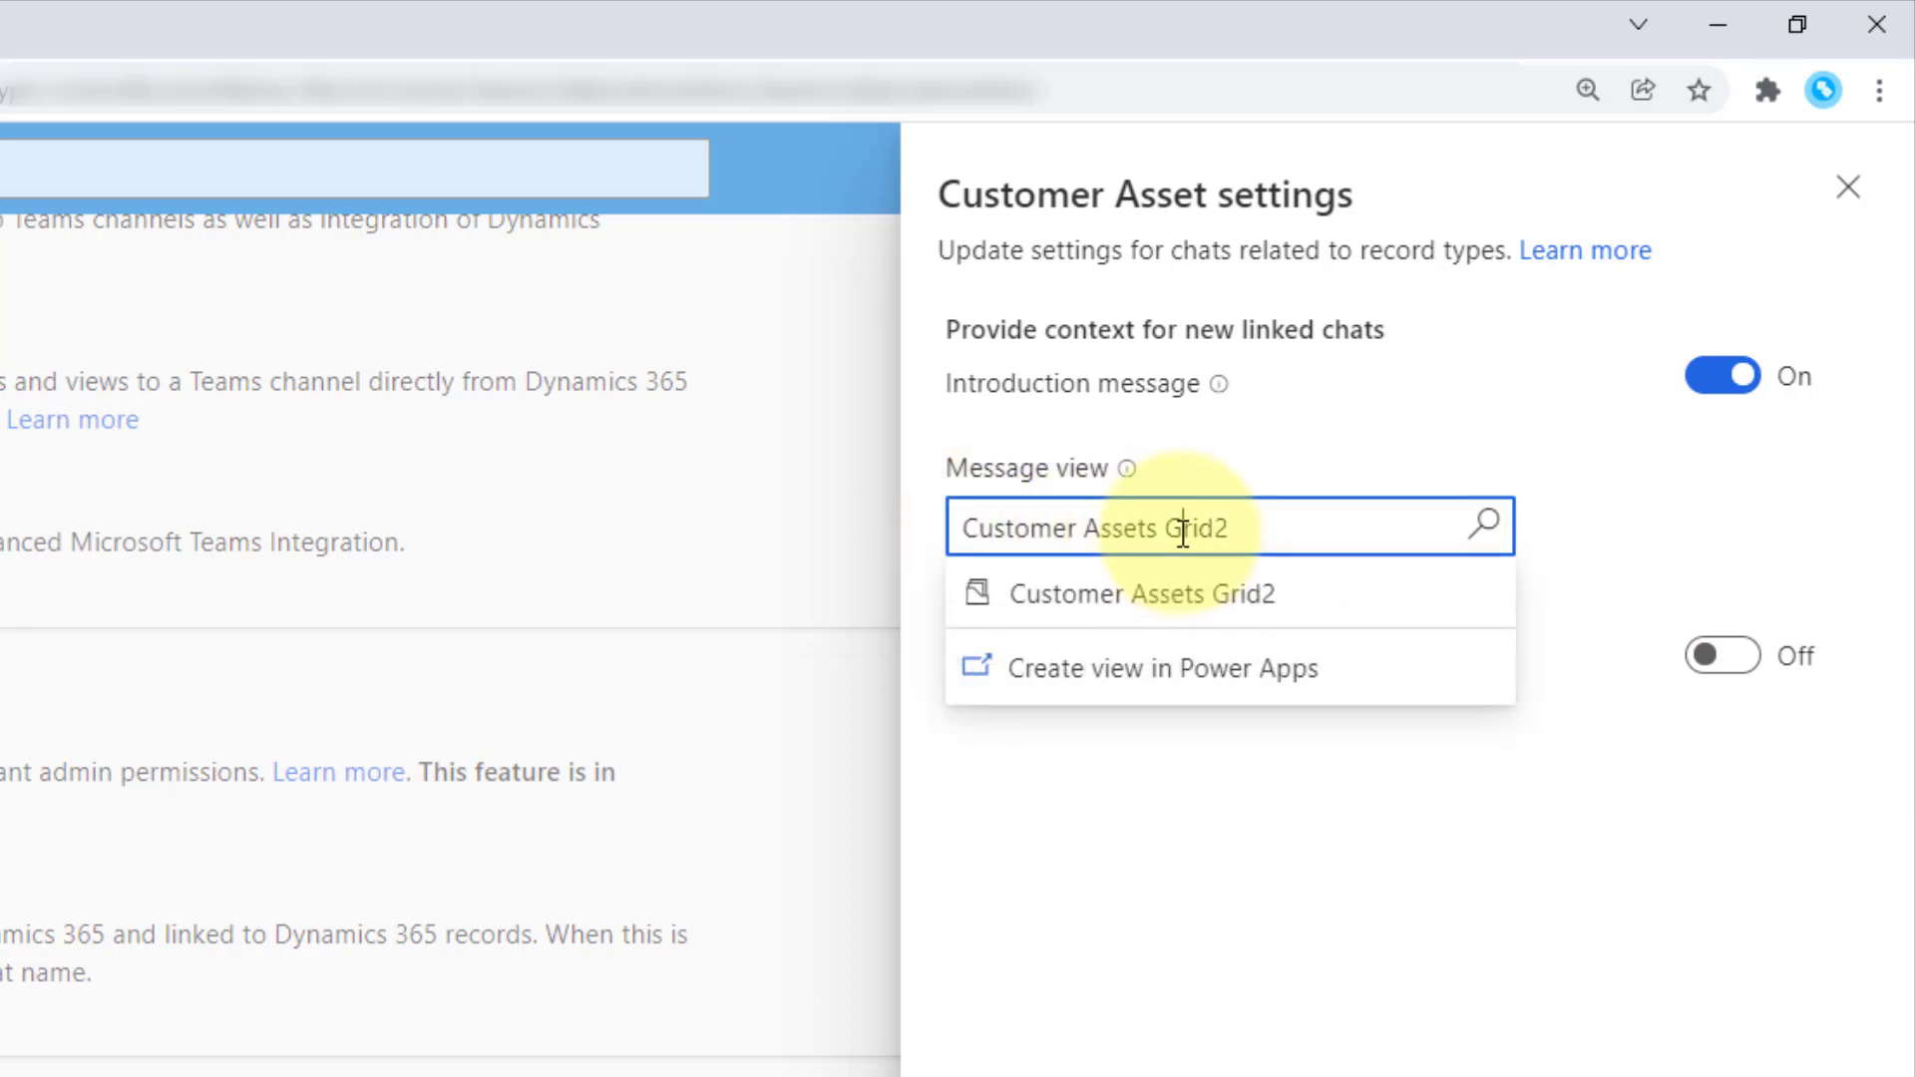
mouse_move(1176, 606)
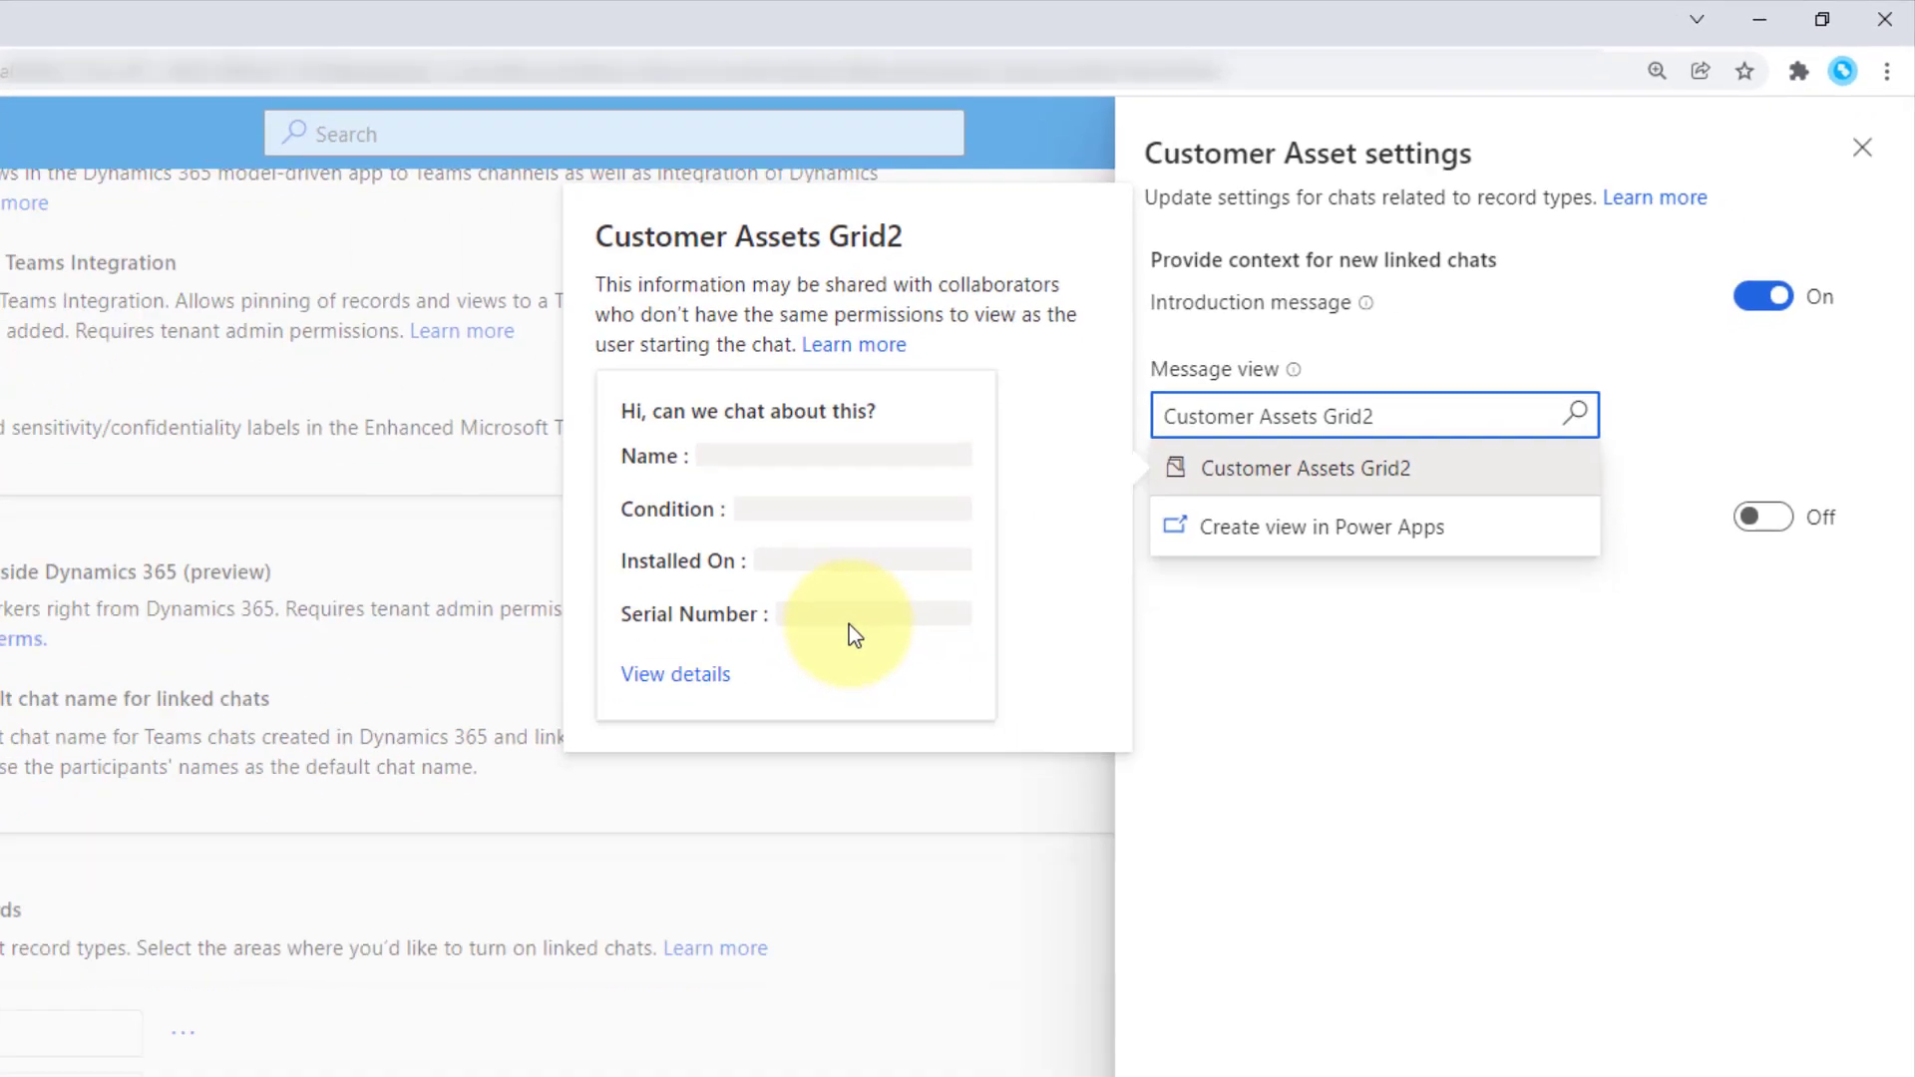
click(1507, 744)
click(1862, 147)
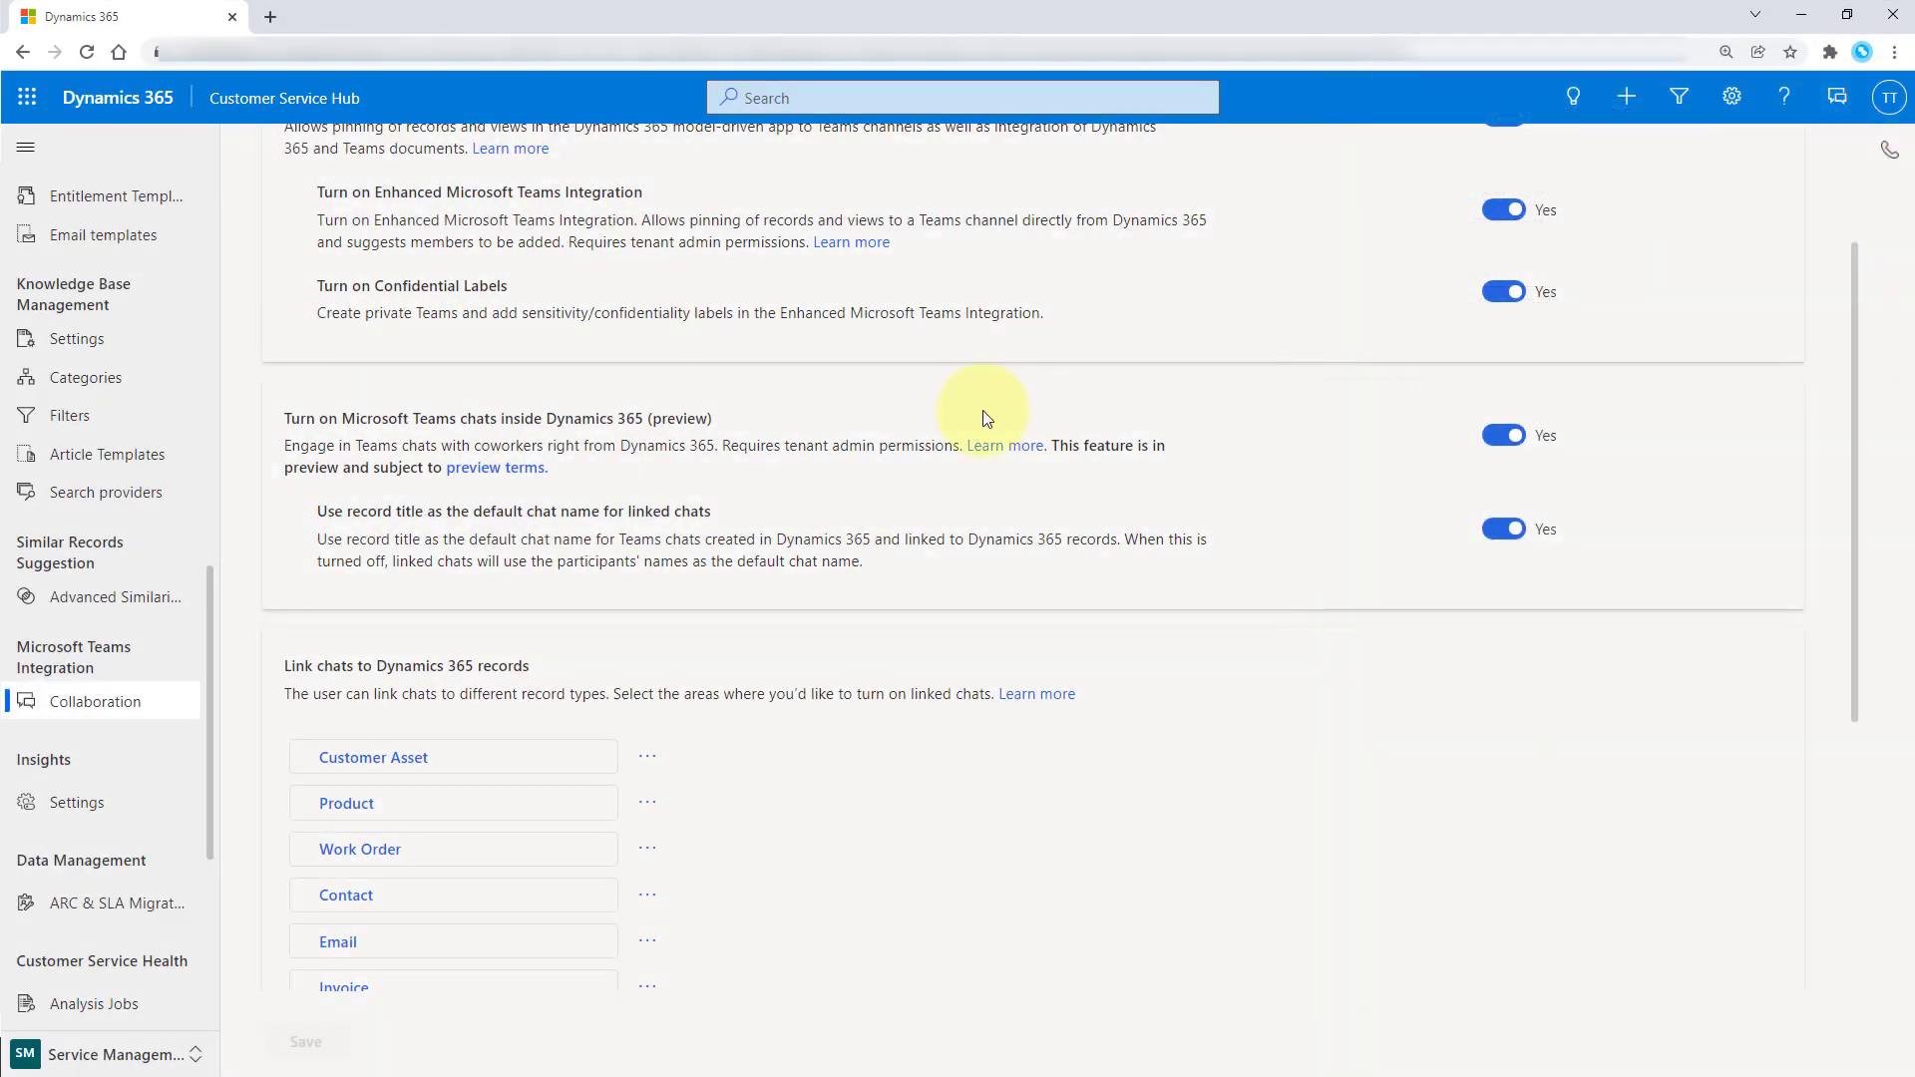
Open the linked chat settings for Work Order and preview the Work Order Welcome Card View.
scroll(808, 594, down, 2)
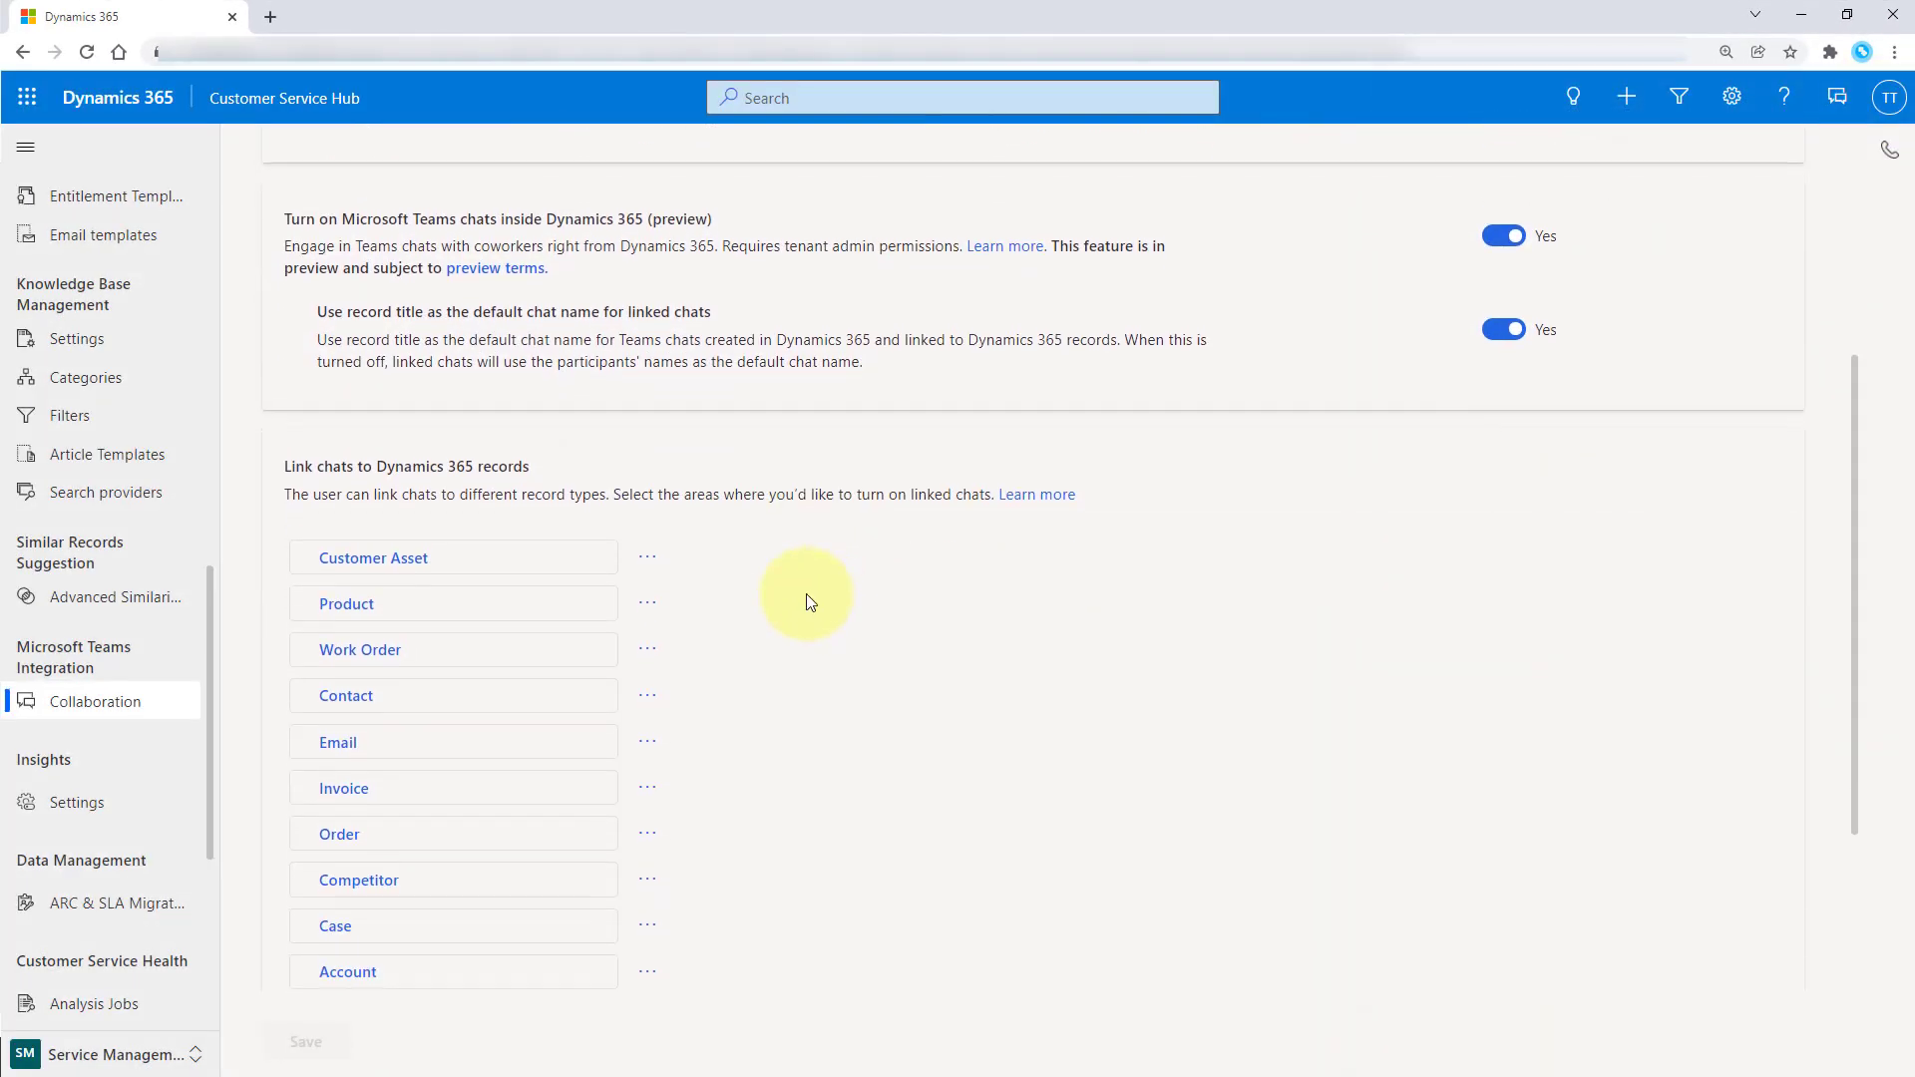
click(648, 656)
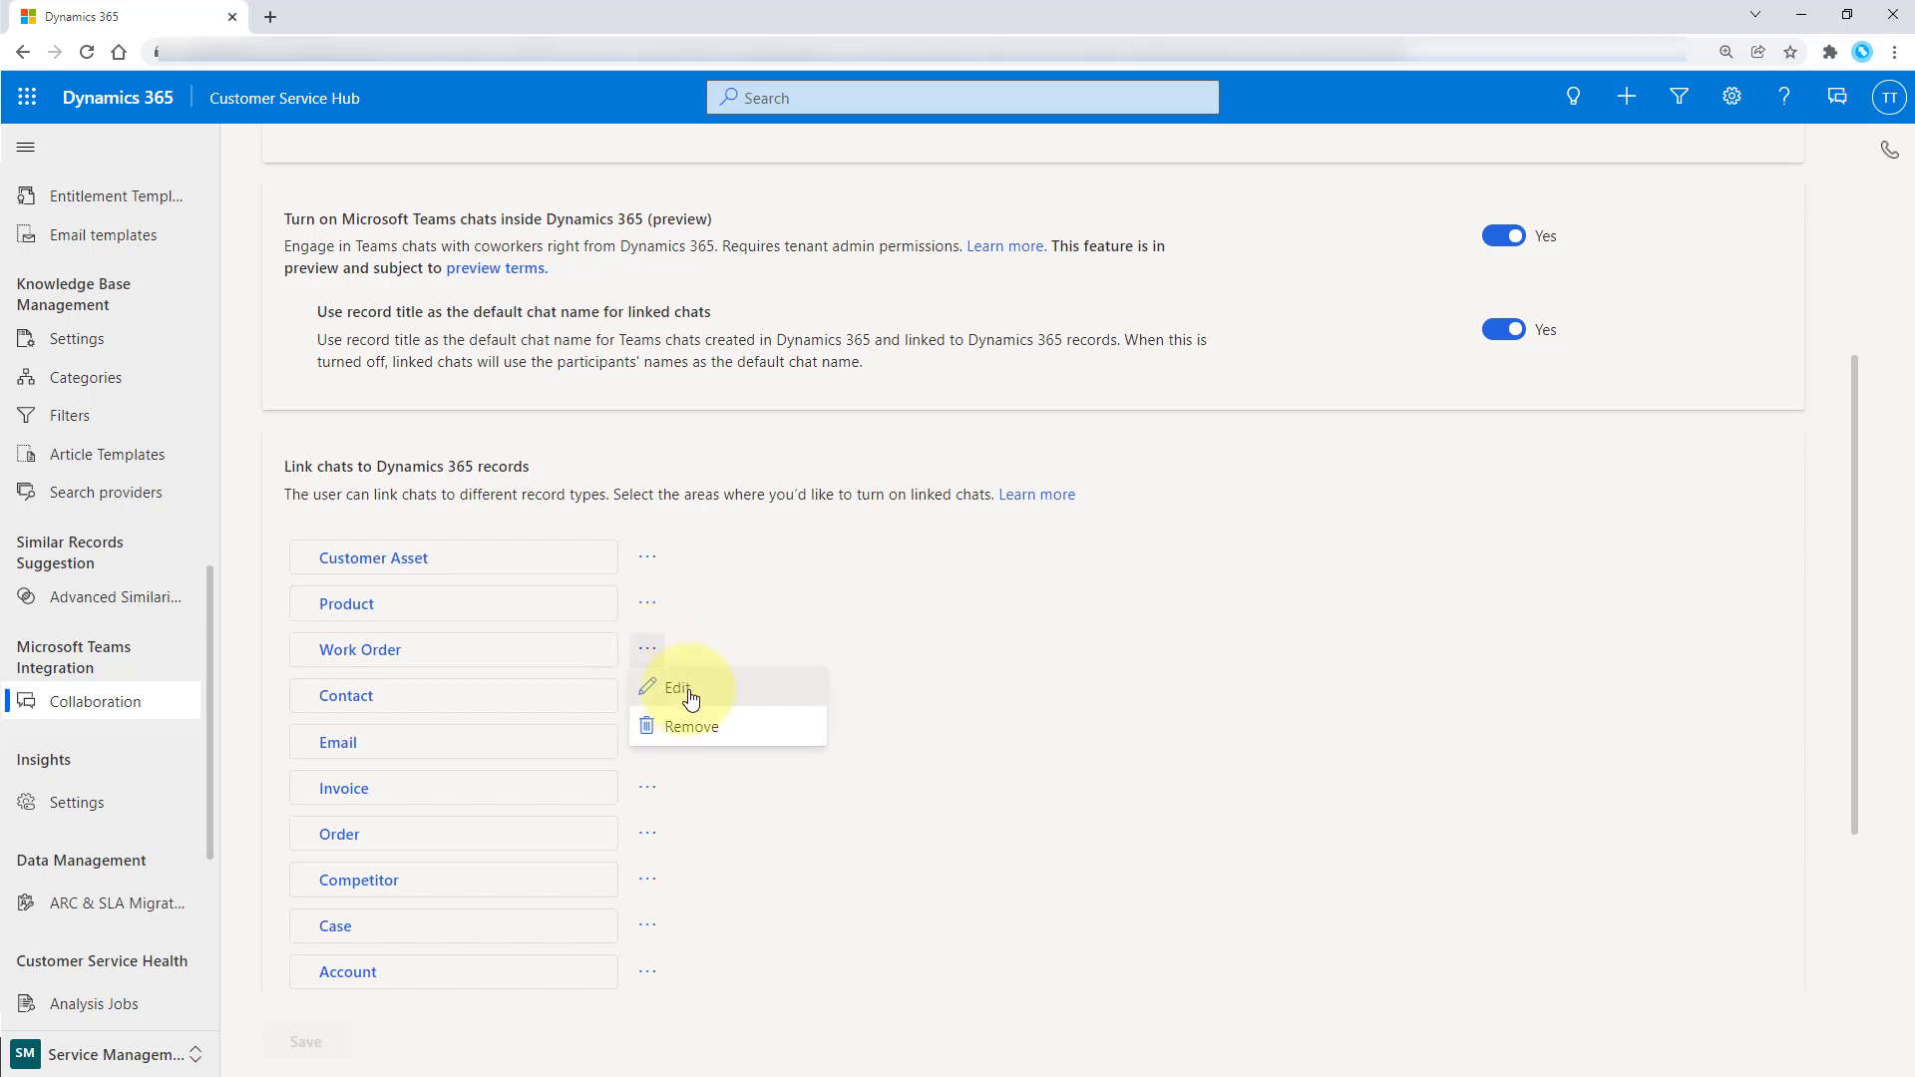
click(678, 688)
click(1458, 299)
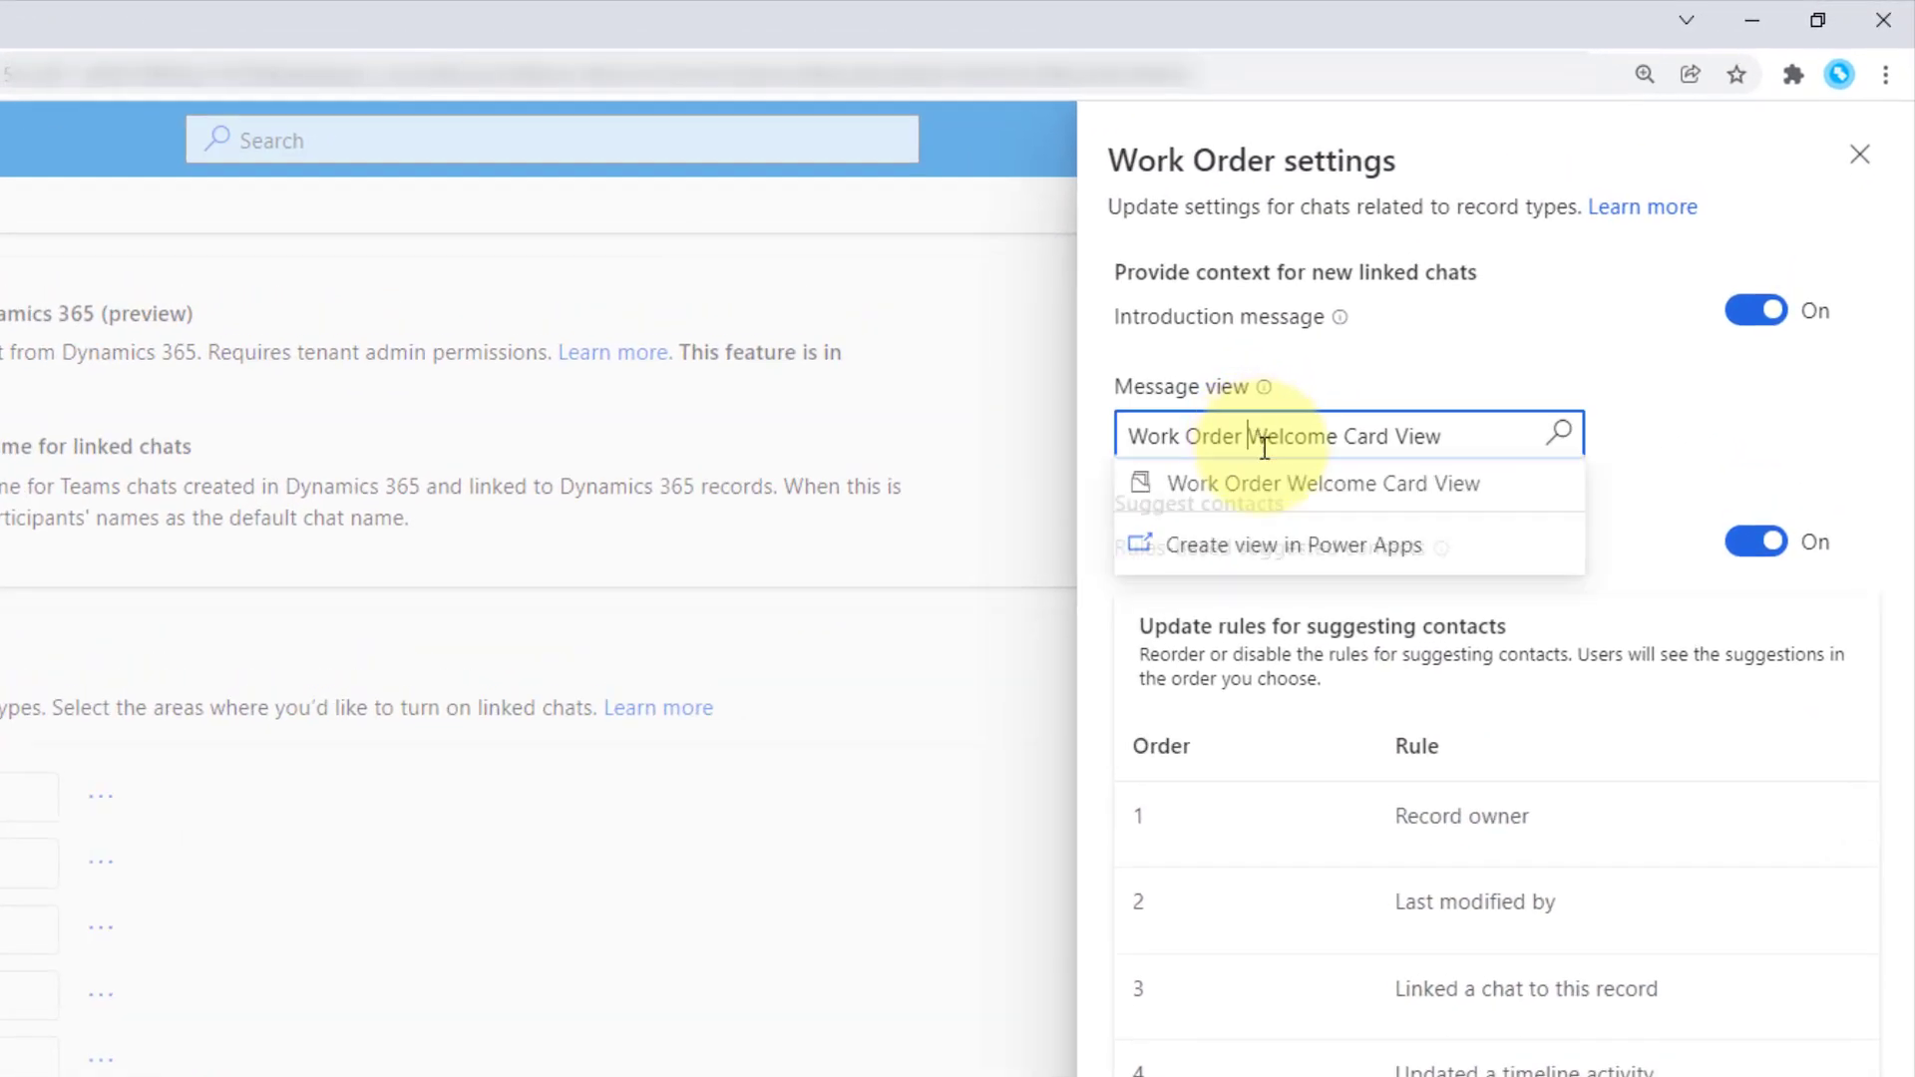
mouse_move(1283, 511)
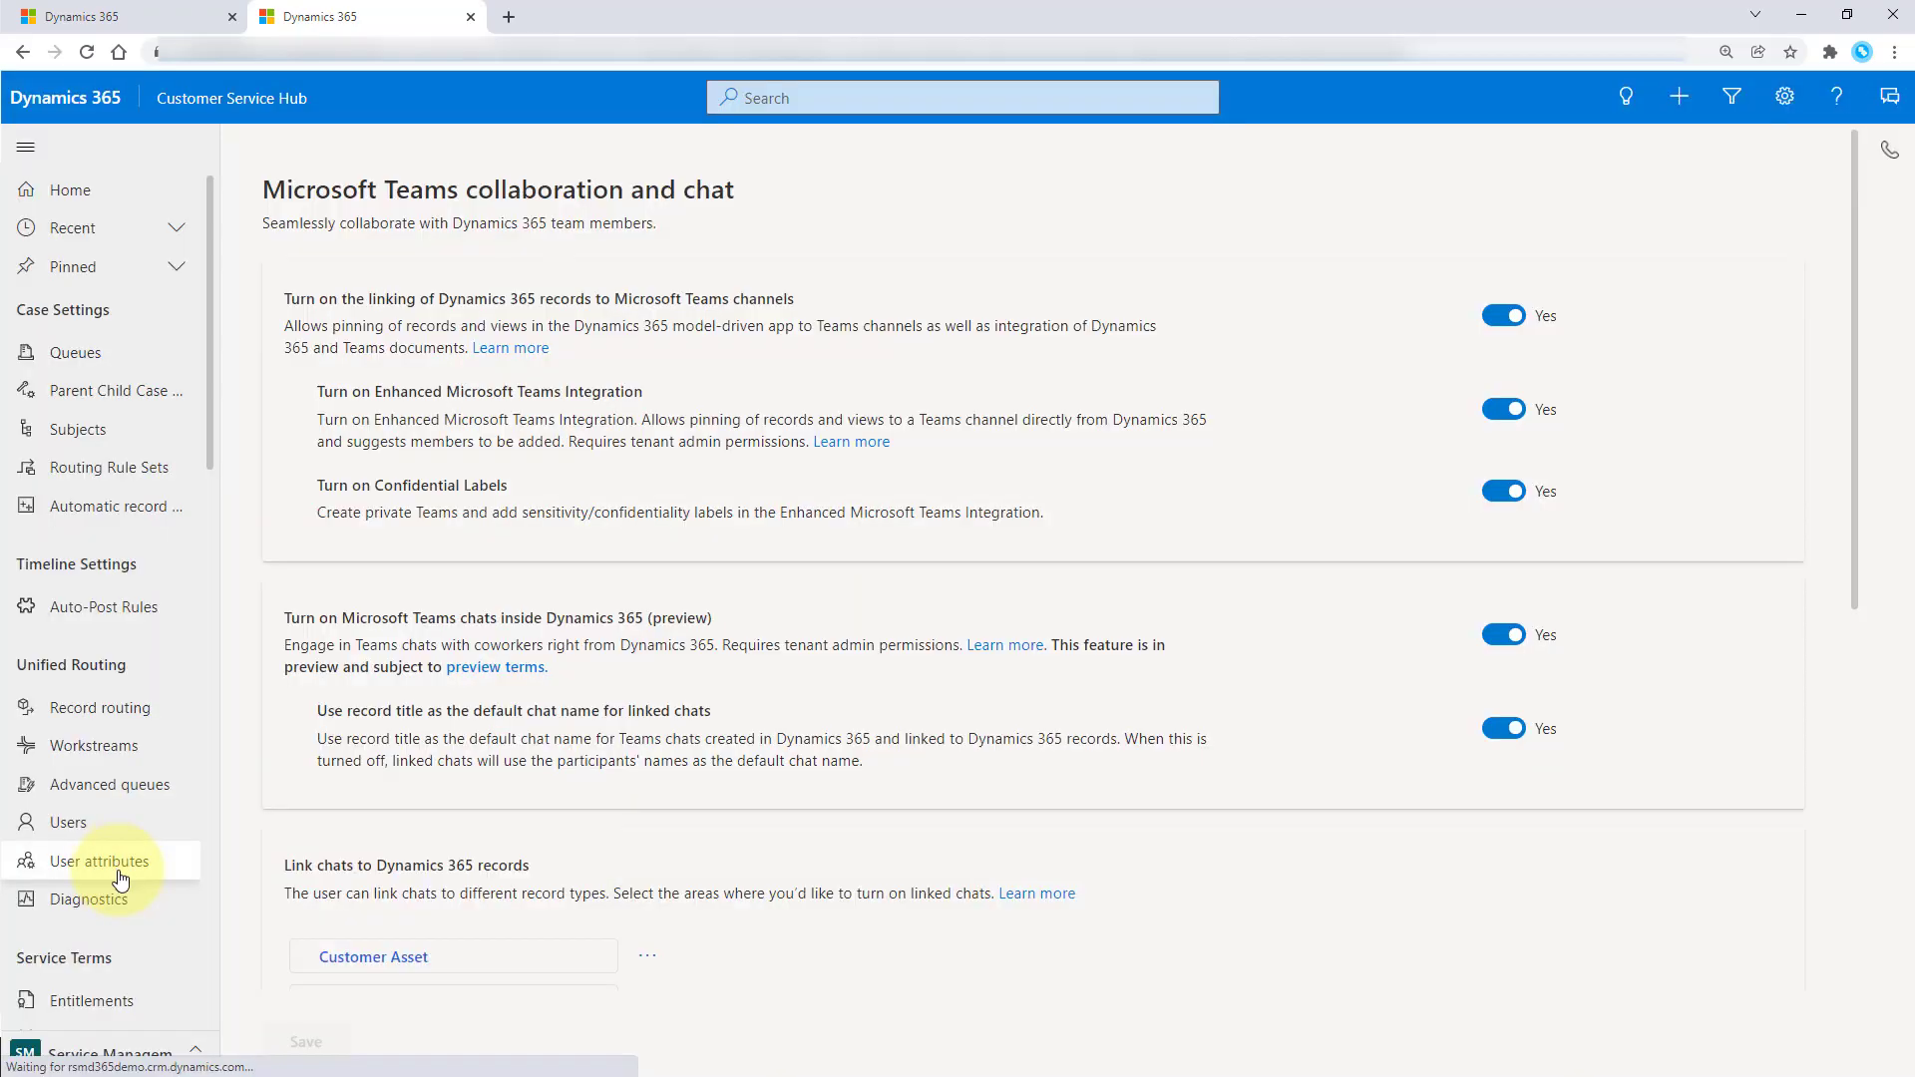
click(149, 1052)
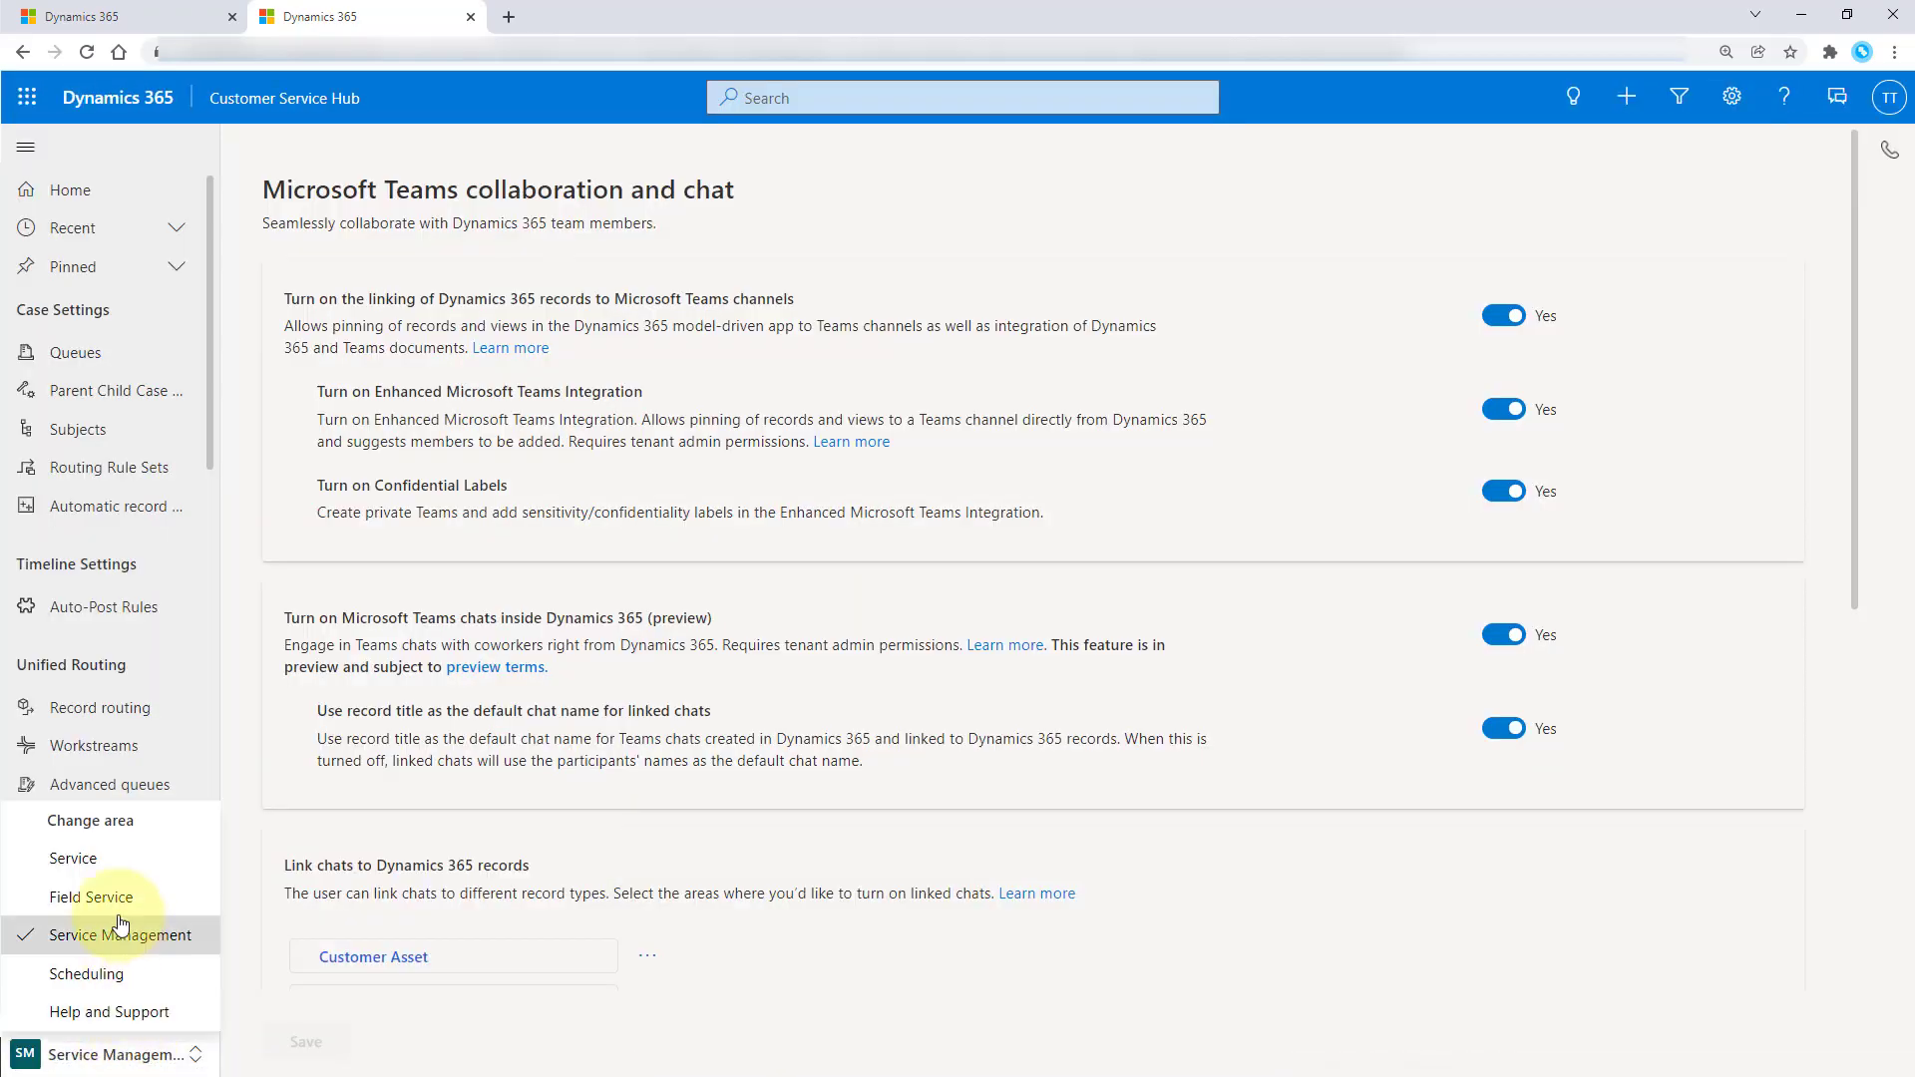
click(108, 866)
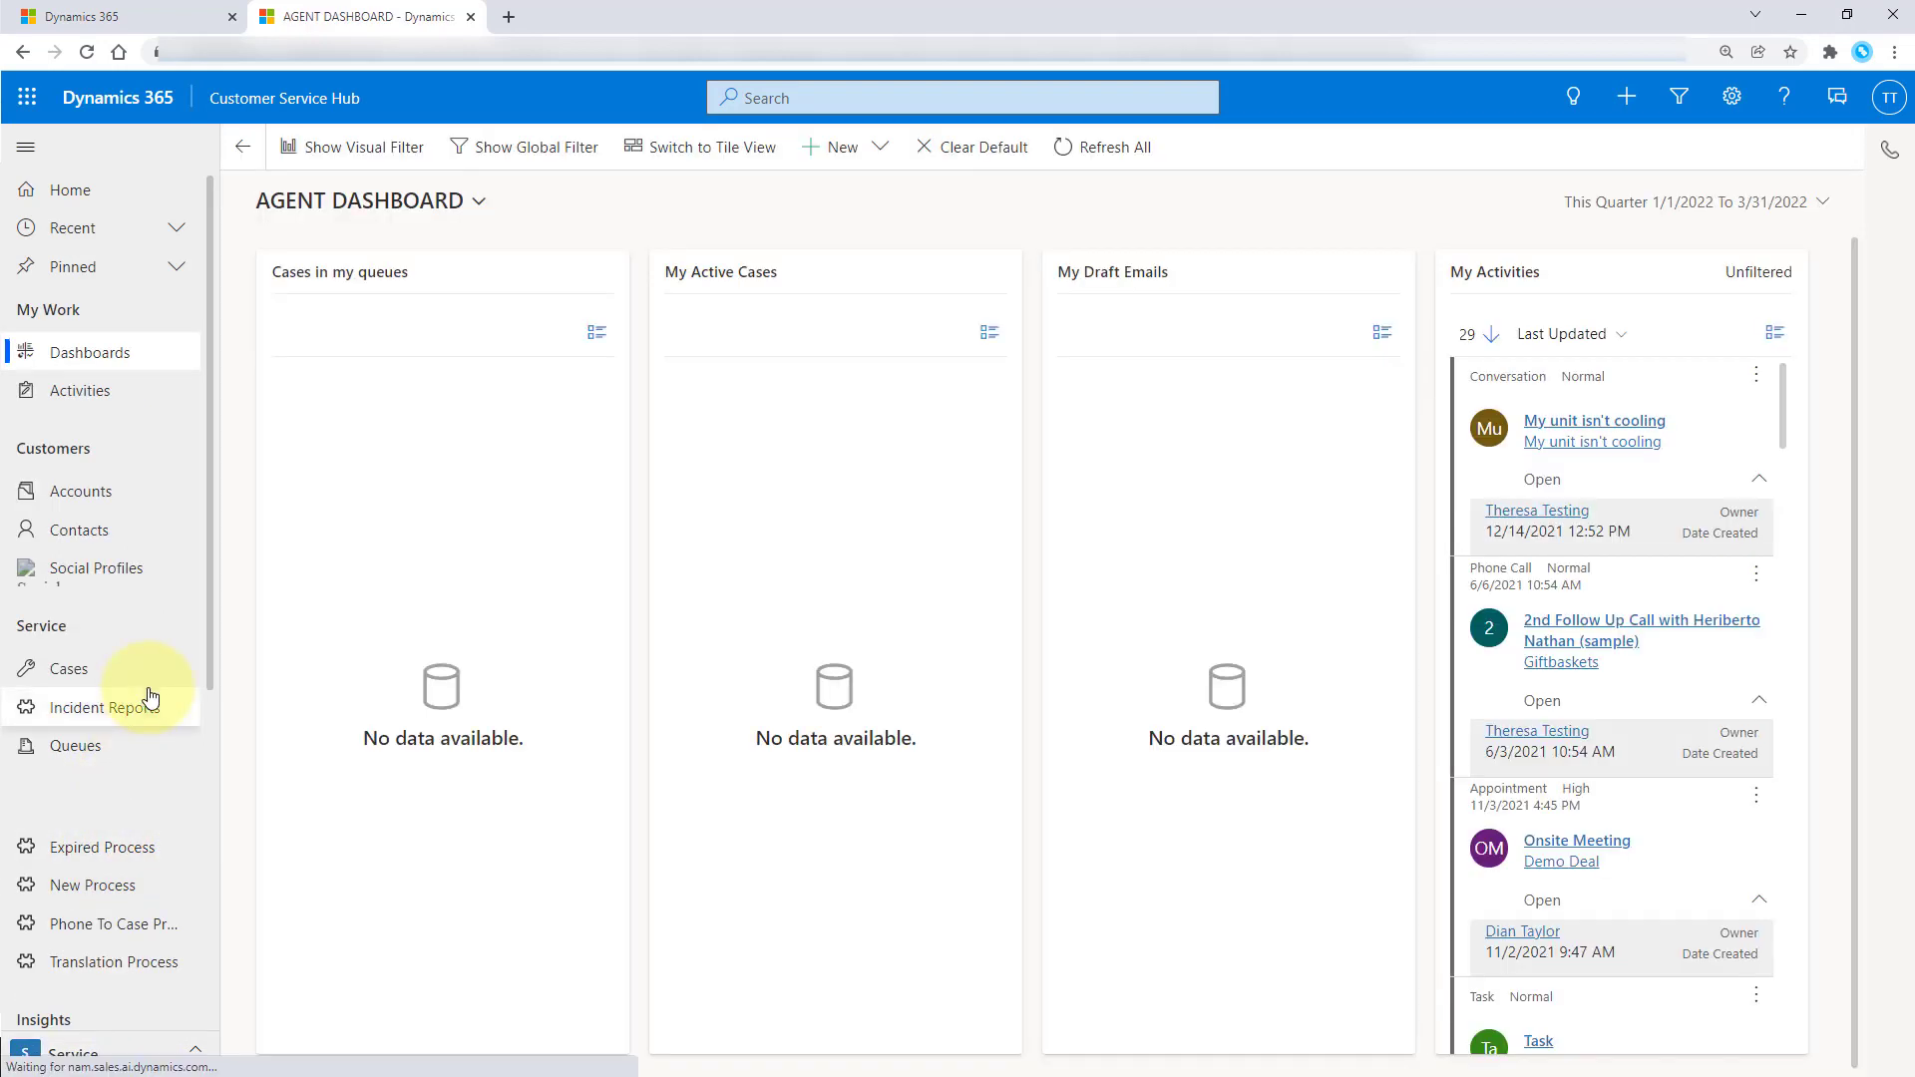
scroll(122, 716, down, 3)
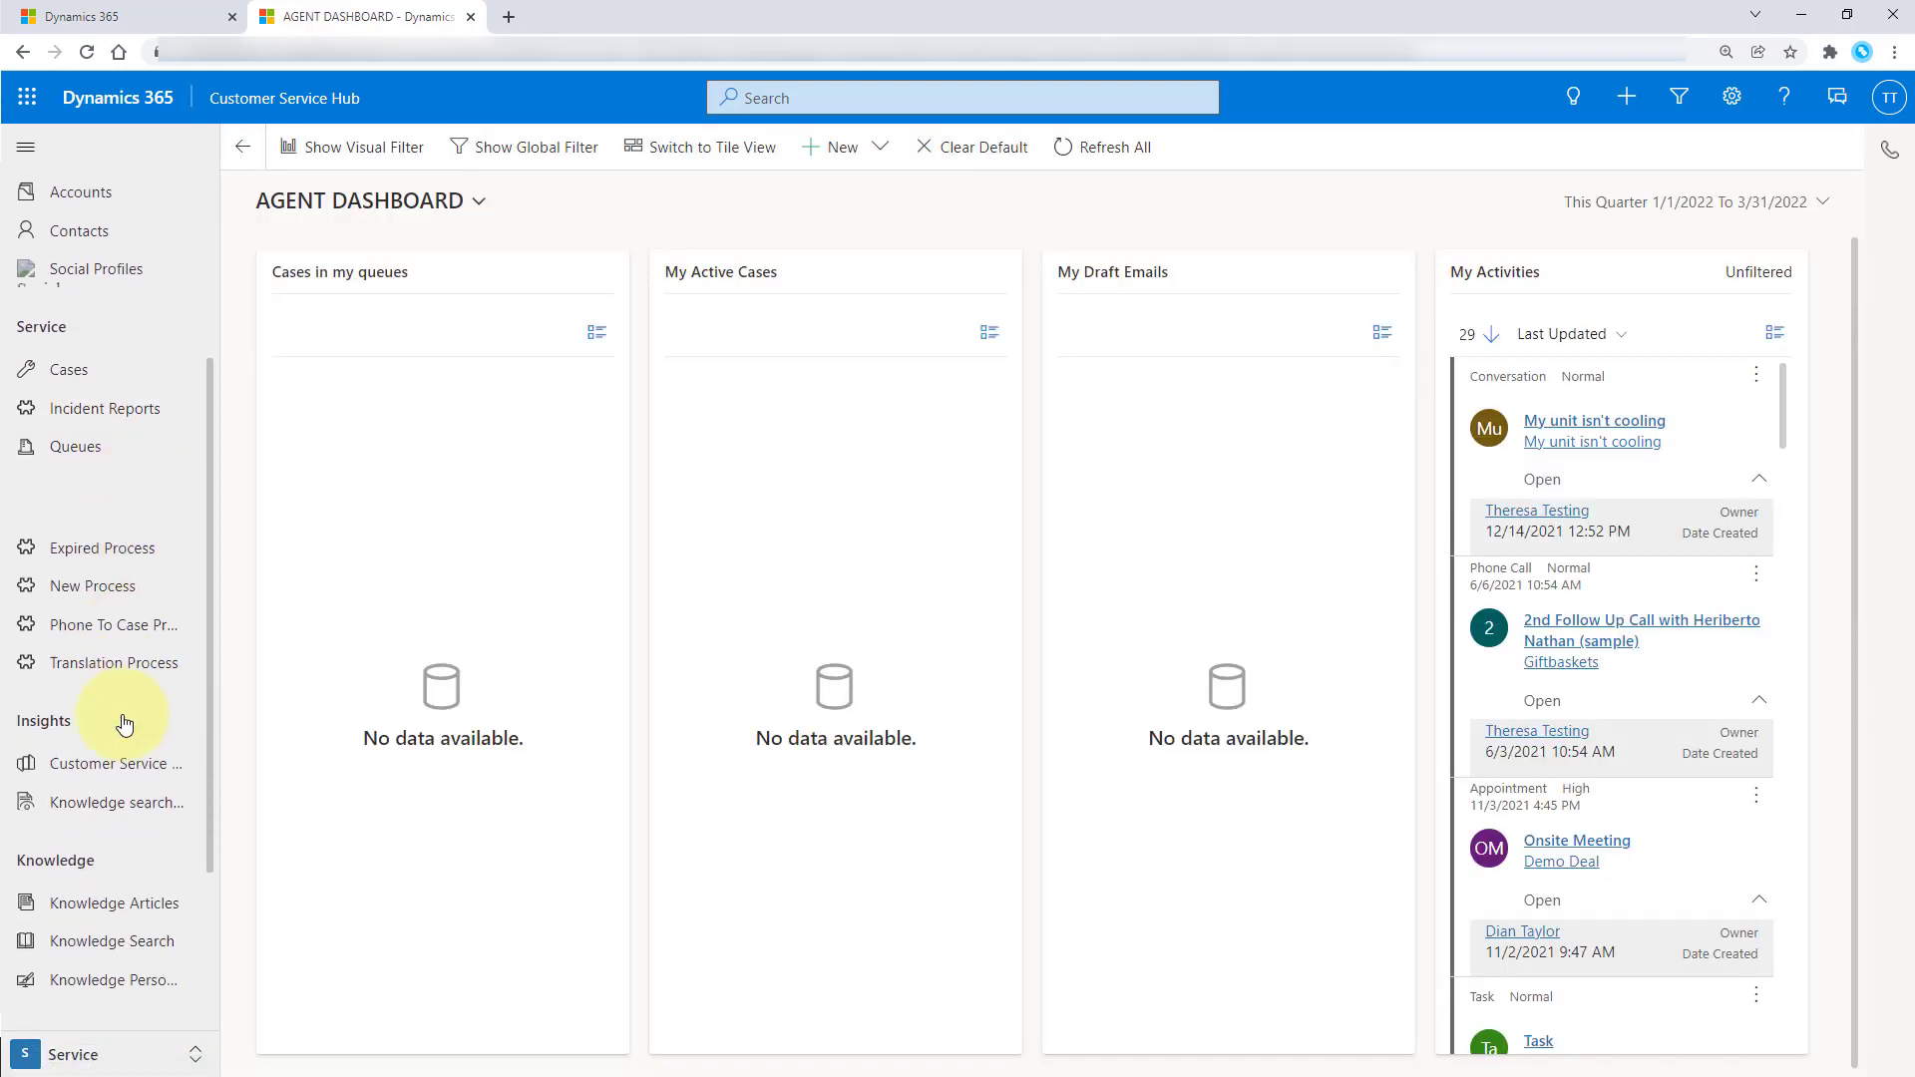
scroll(123, 722, up, 3)
Switch to the Field Service area and open the lower of the two Coho Winery (sample) service call work orders for editing.
click(137, 1049)
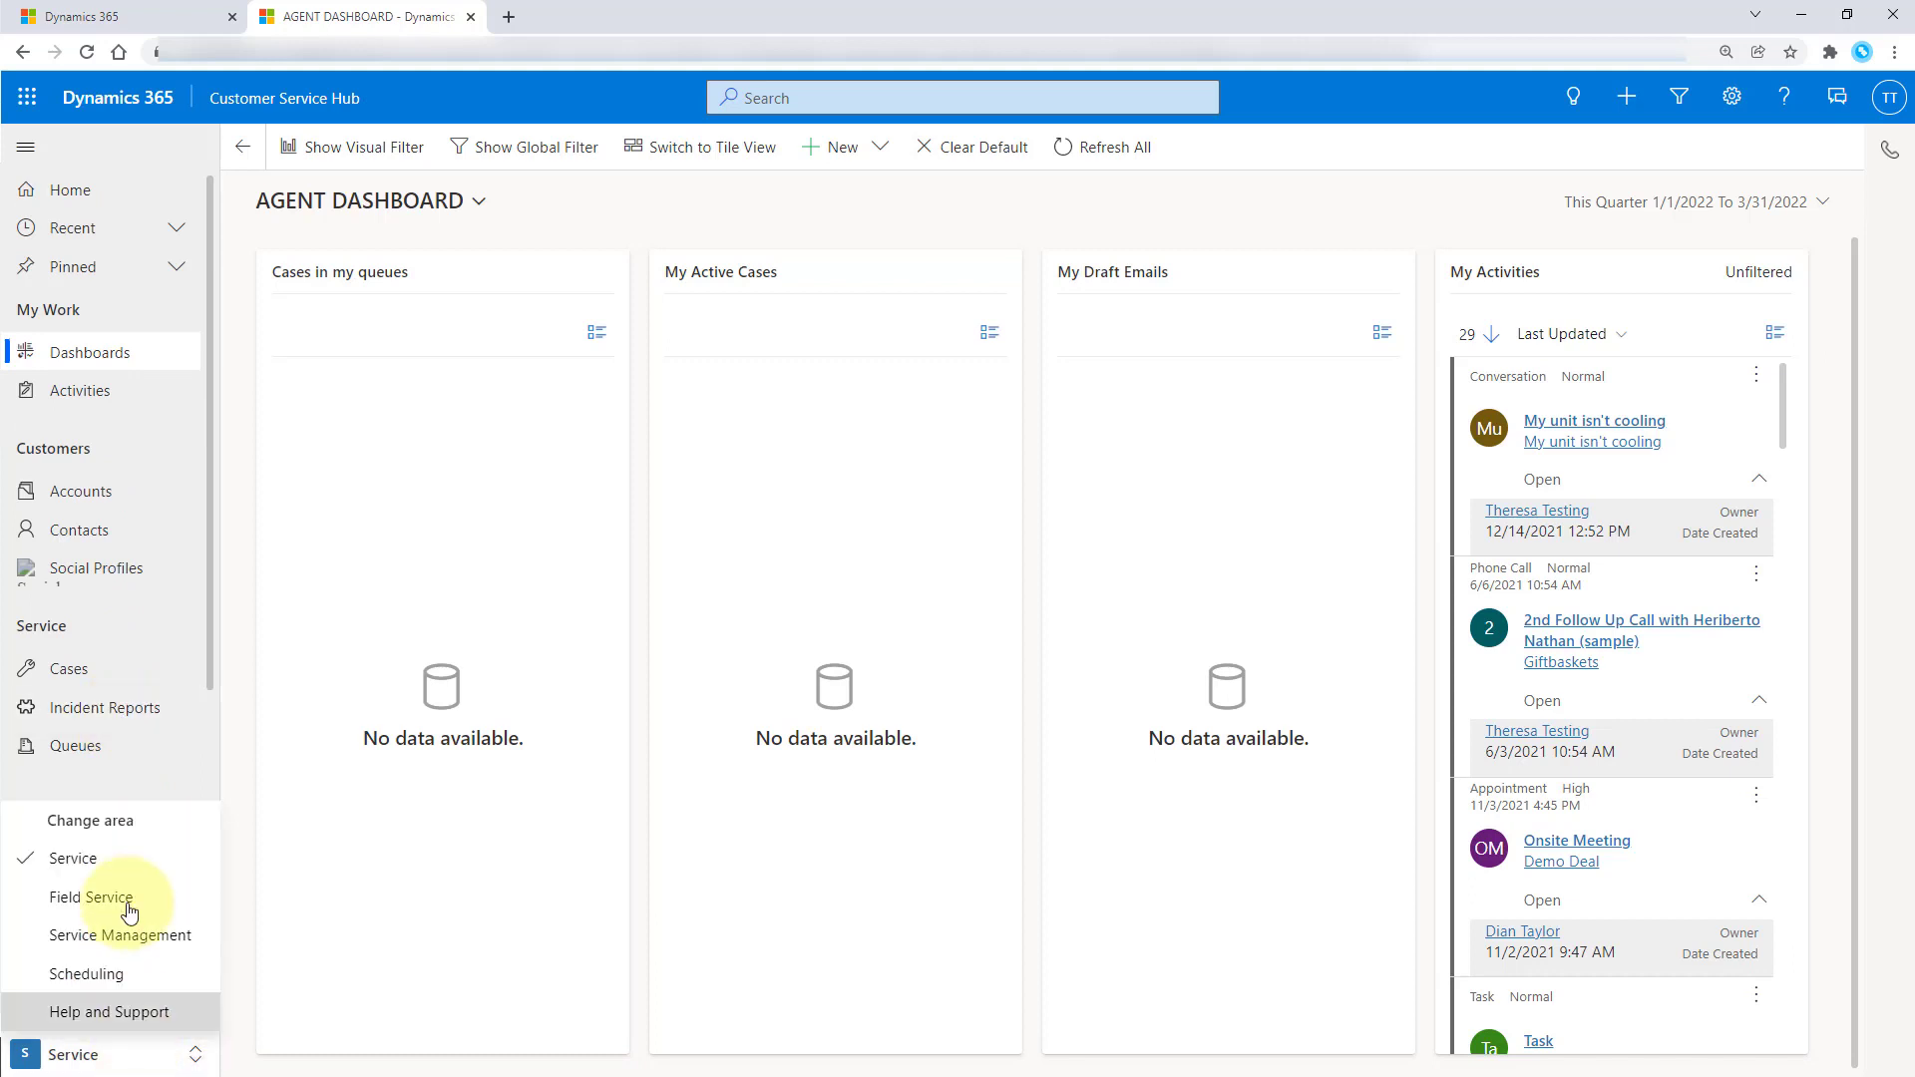
click(130, 902)
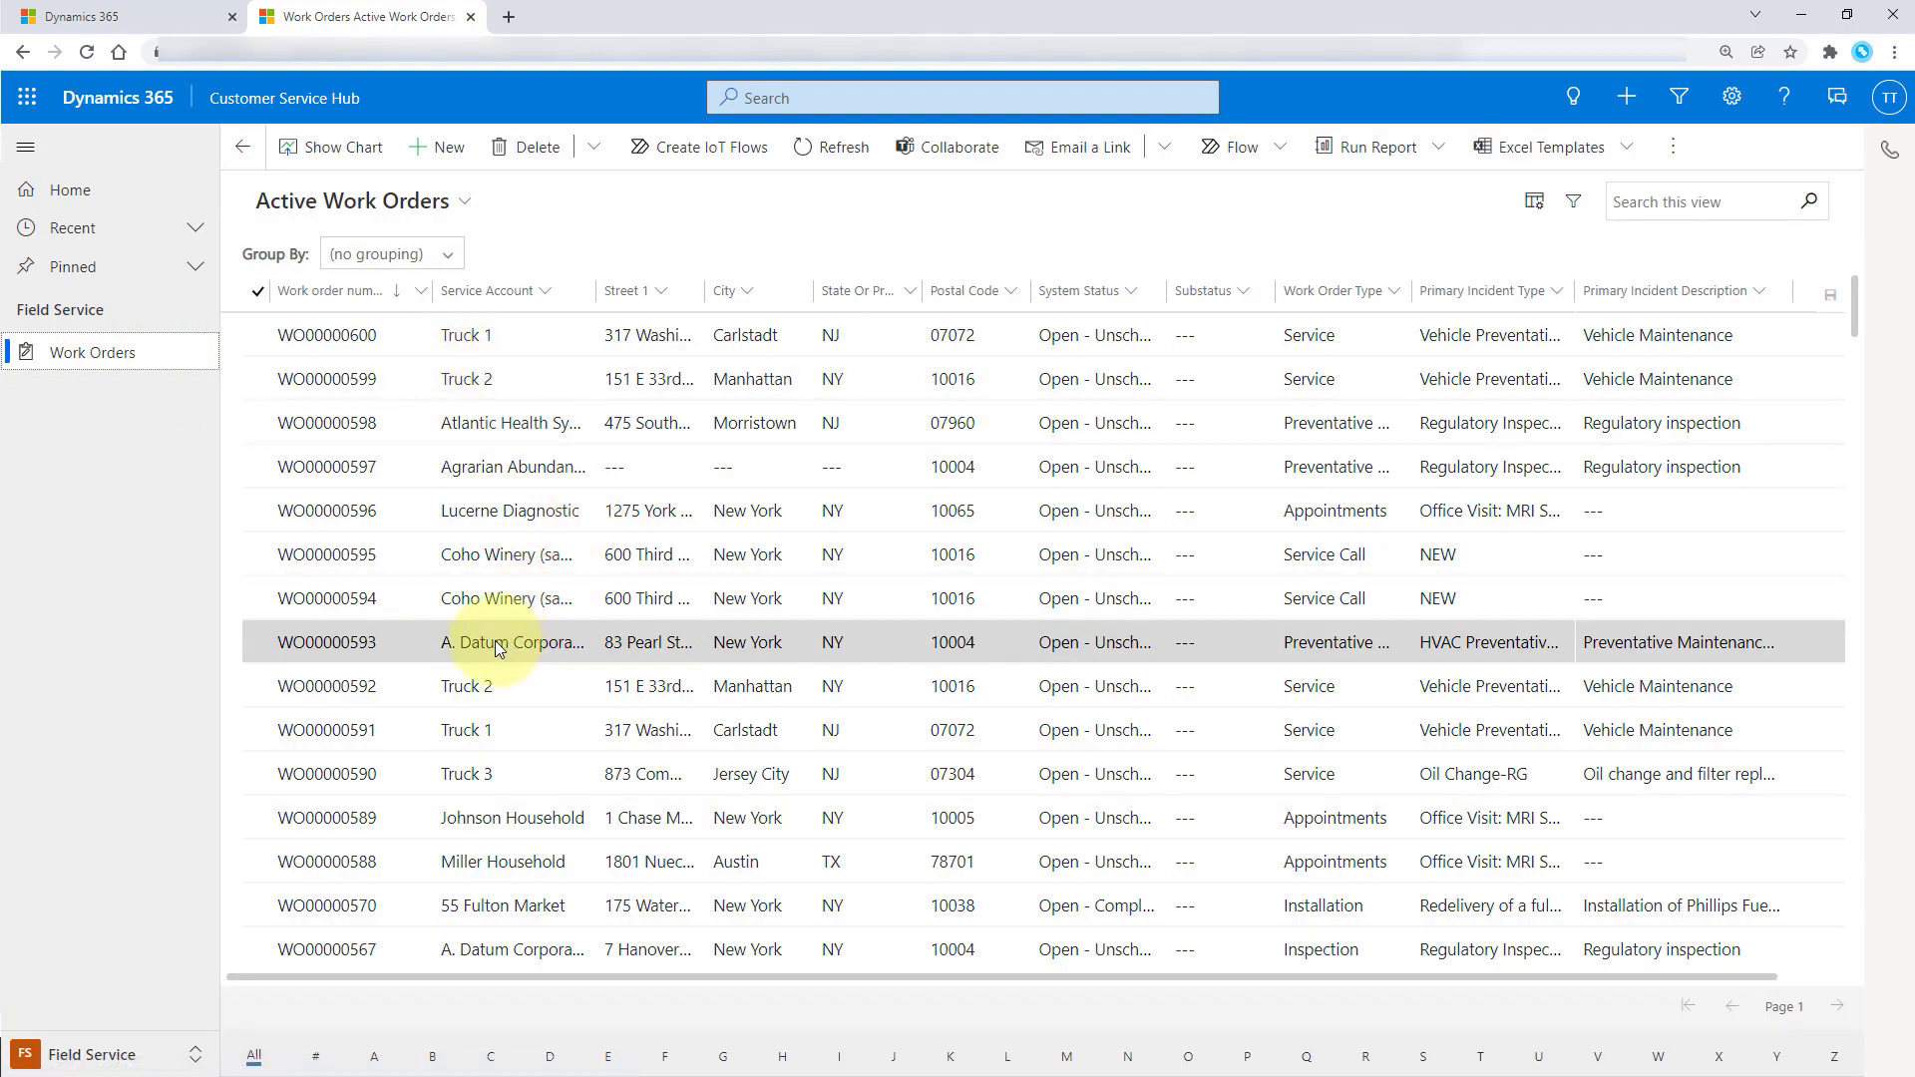
click(284, 596)
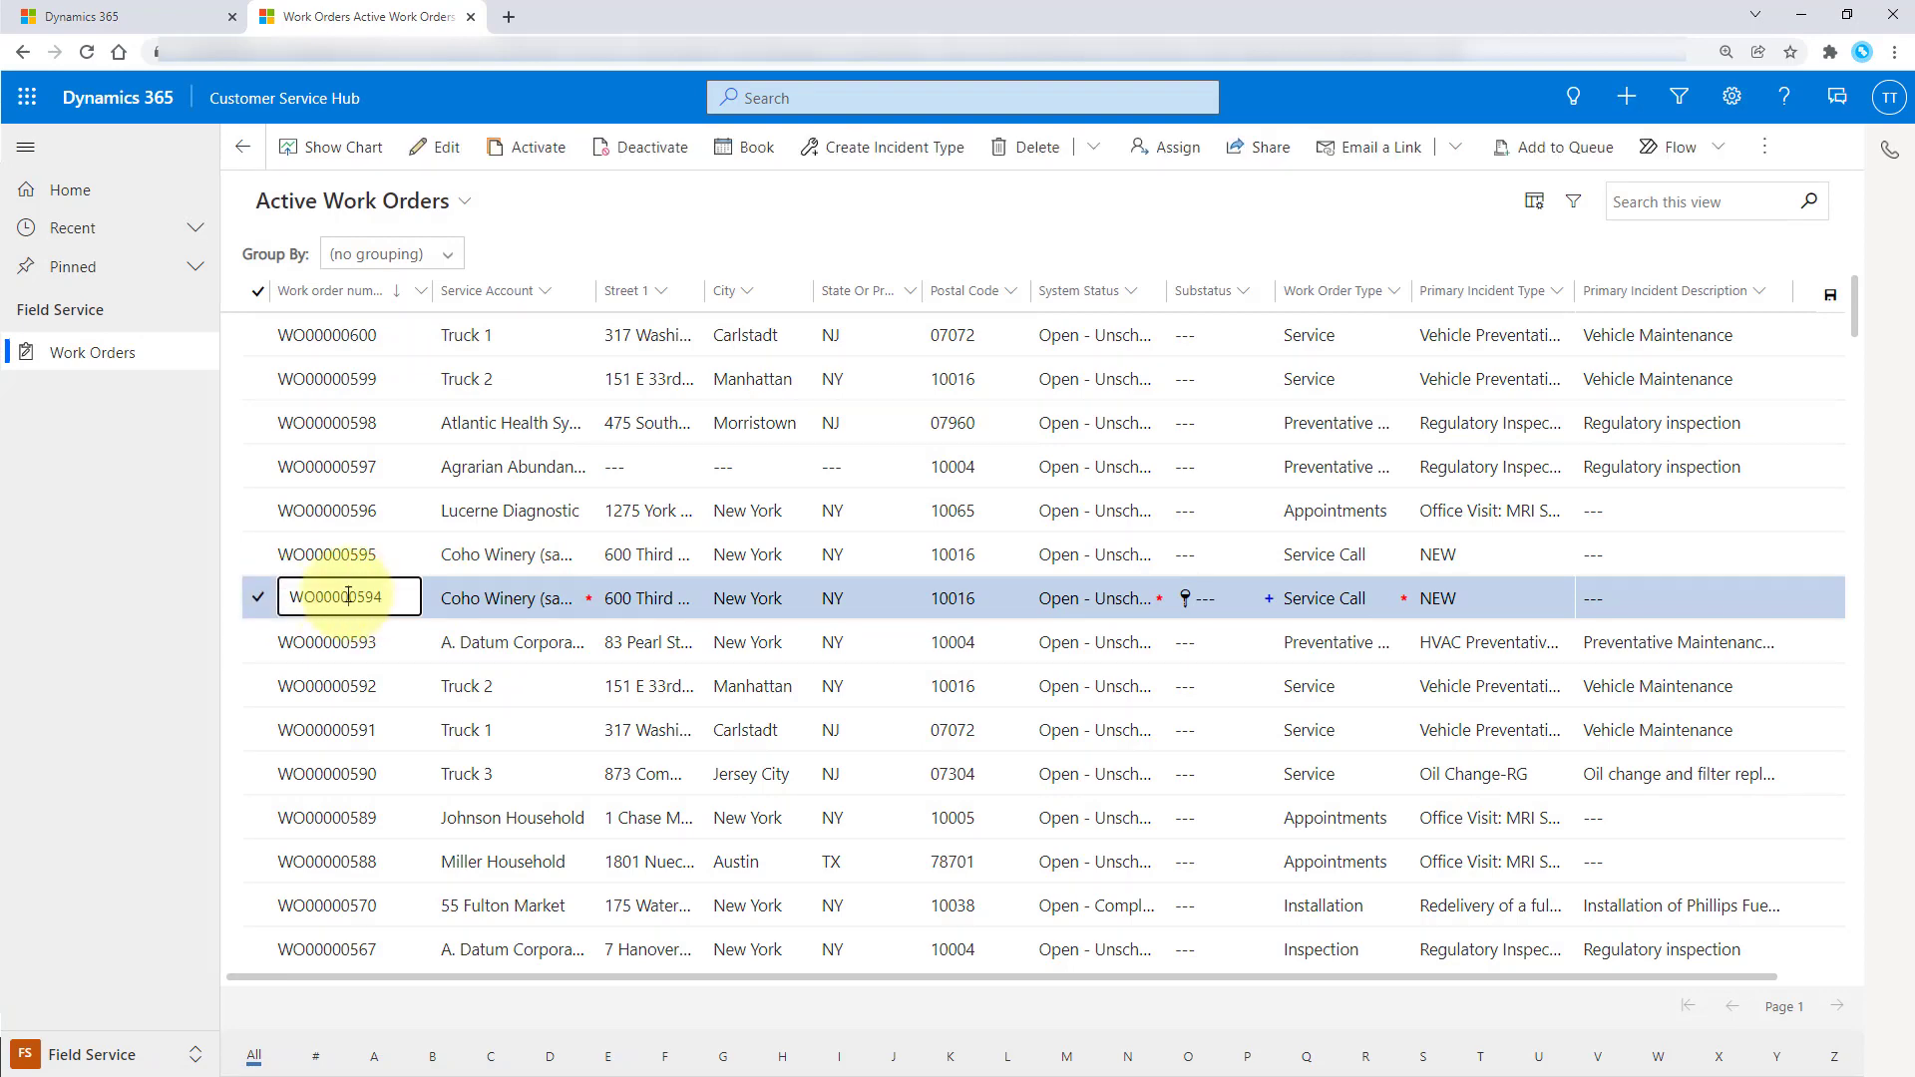
click(439, 149)
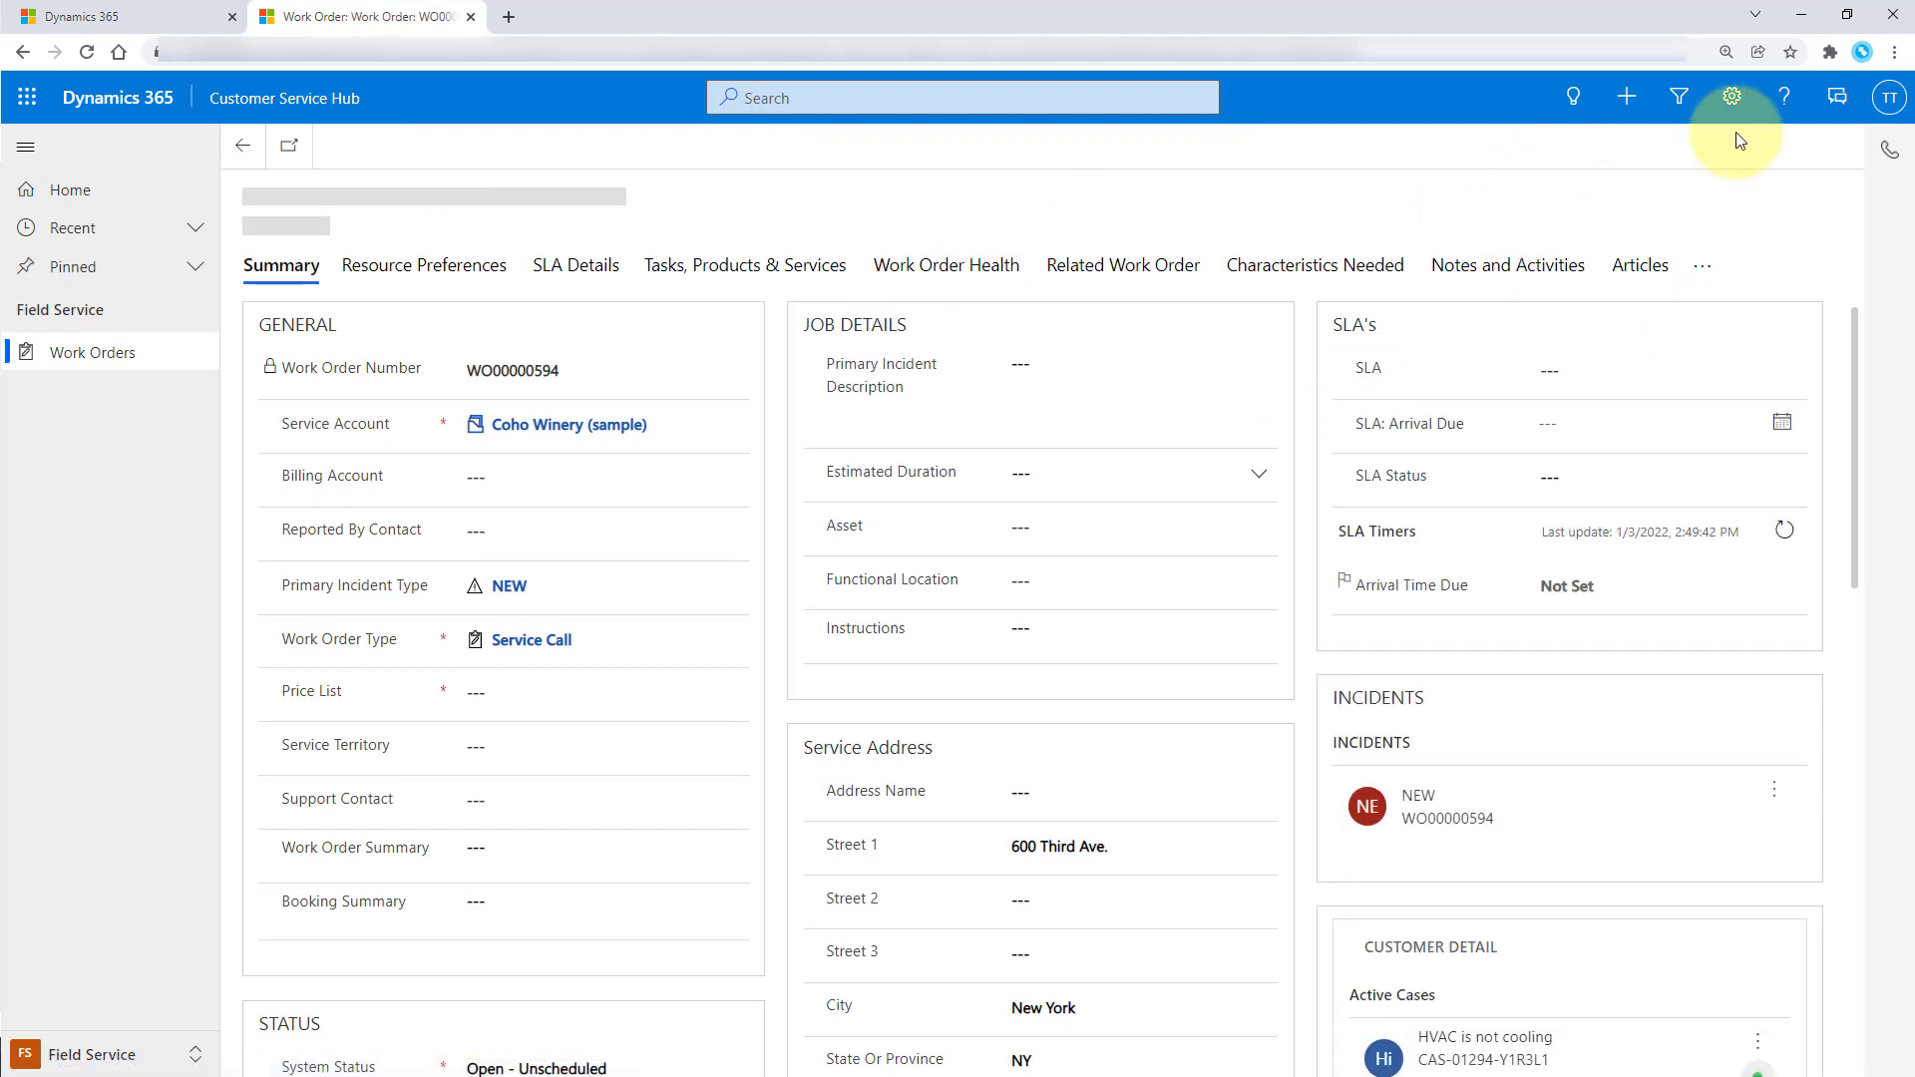
Create a new linked Teams chat for the open work order and add the colleague as participant.
click(1838, 99)
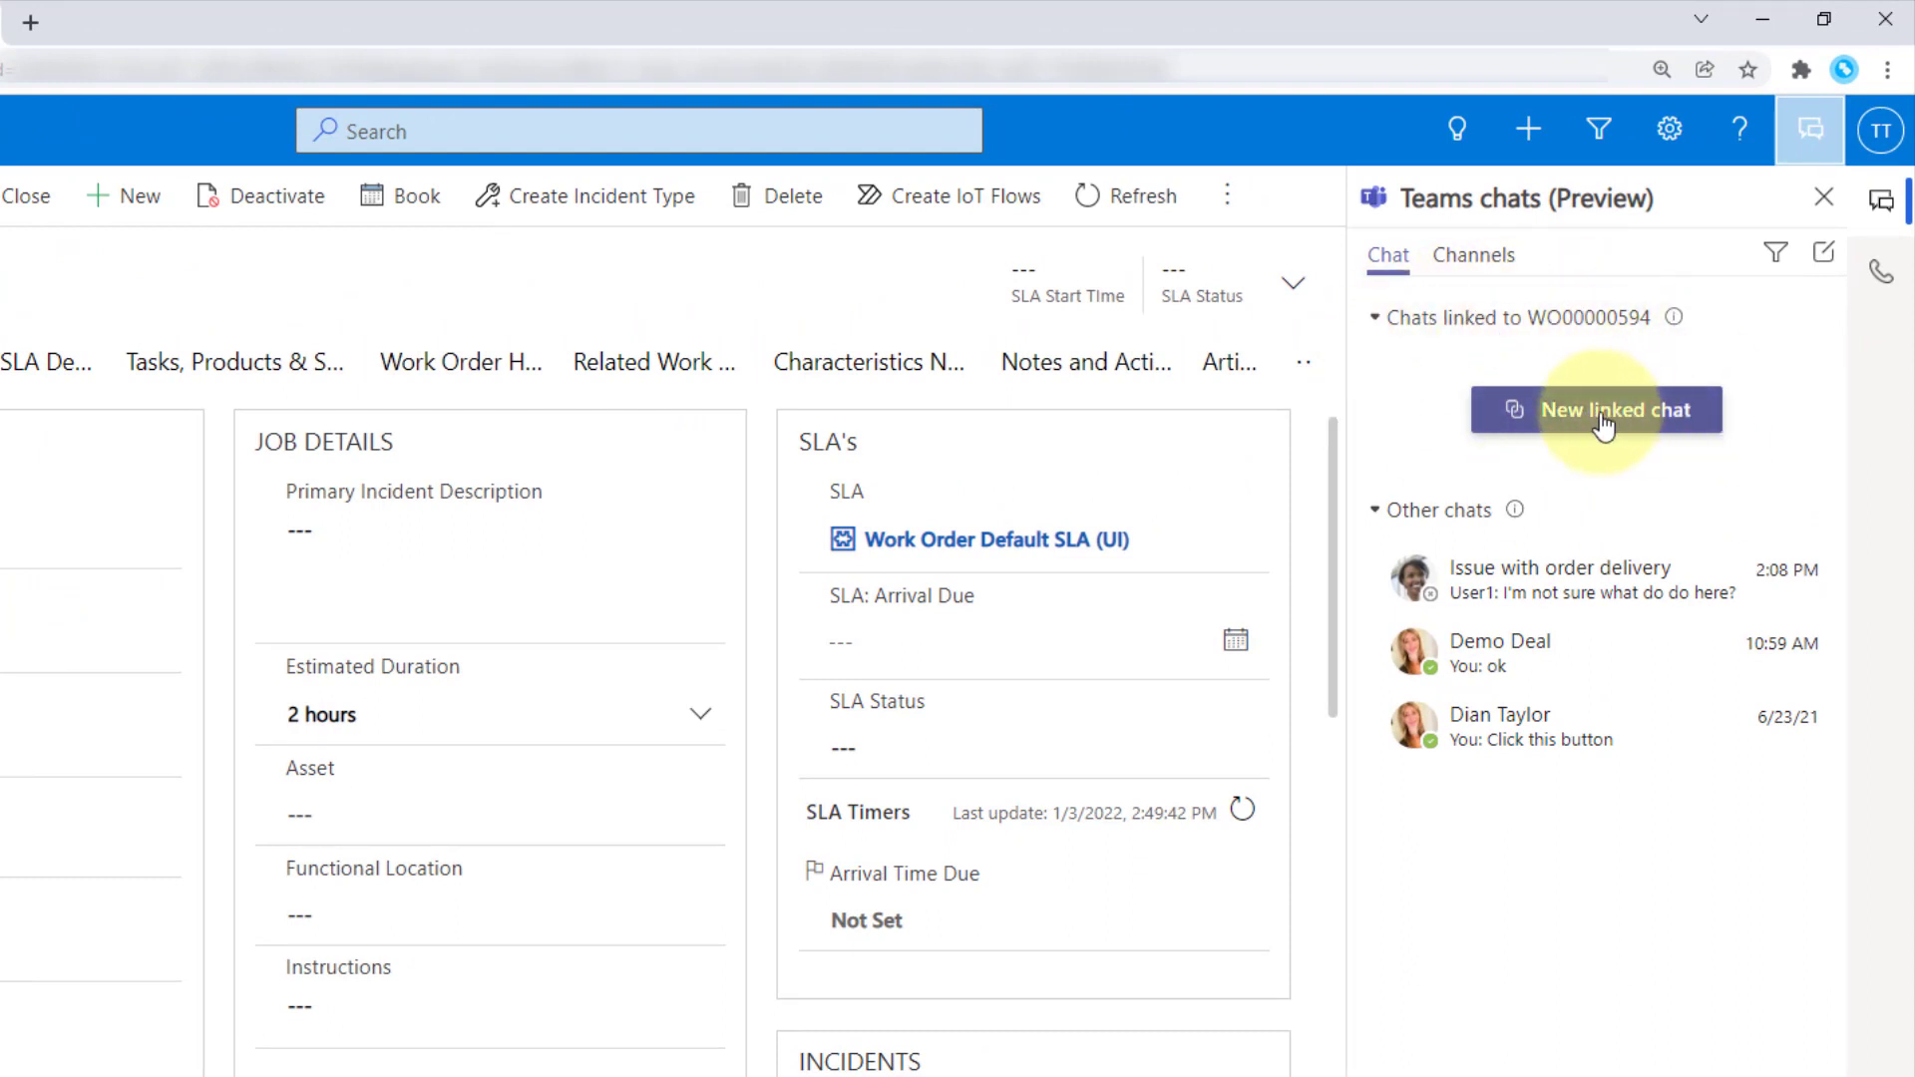
click(1573, 418)
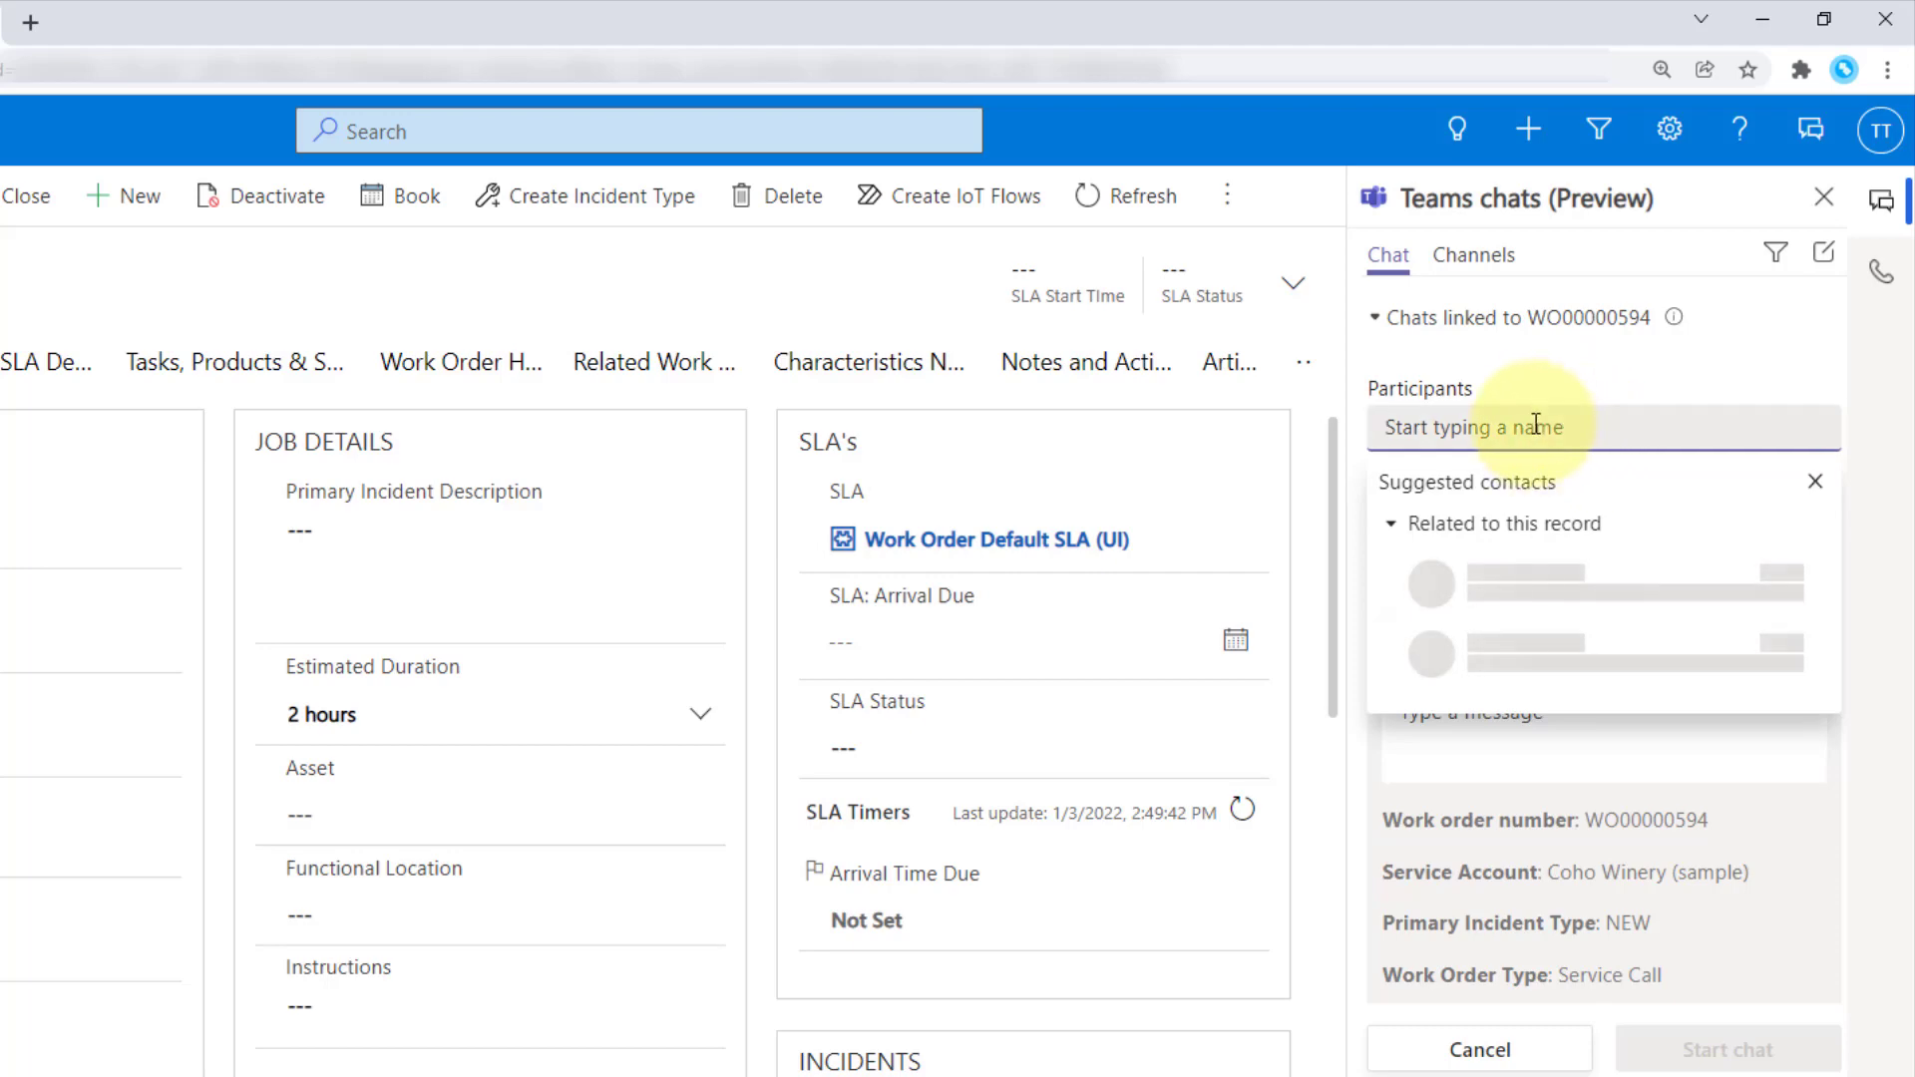
text(dian)
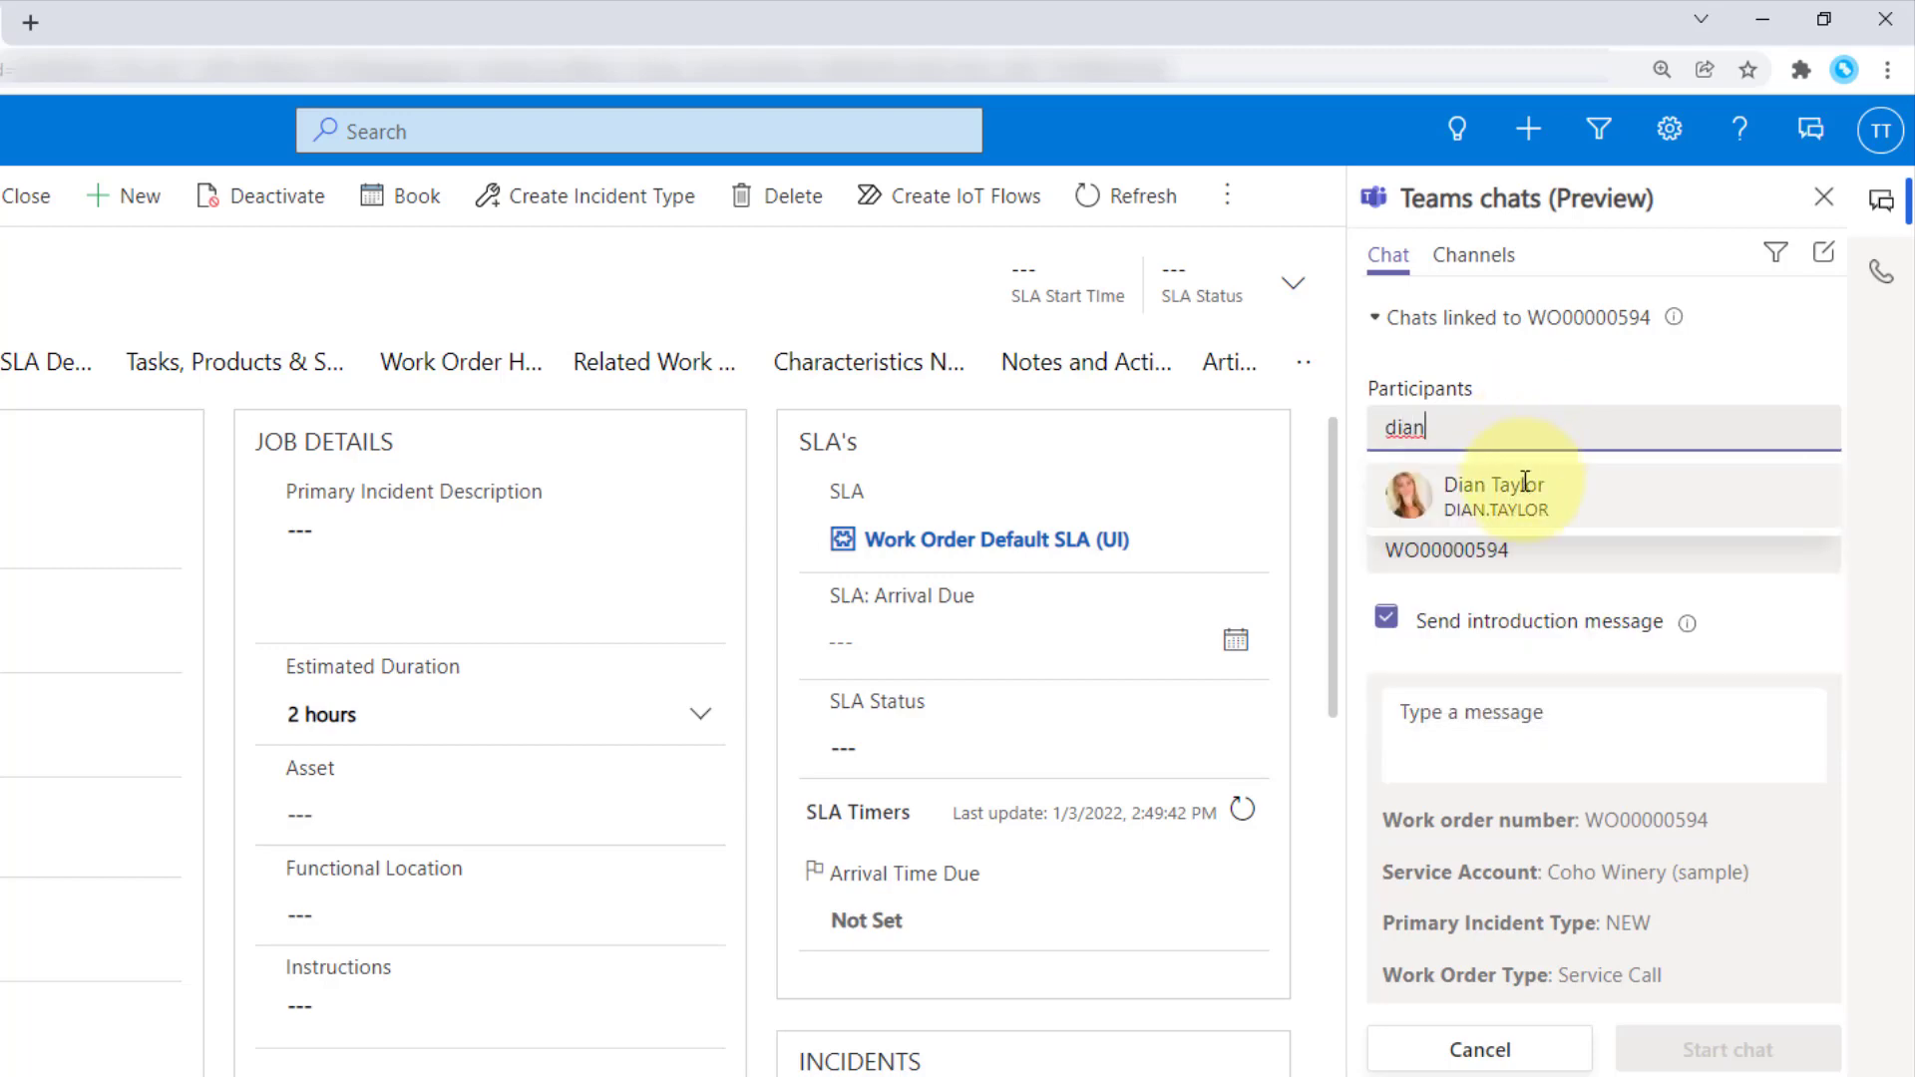
click(1524, 483)
click(1810, 485)
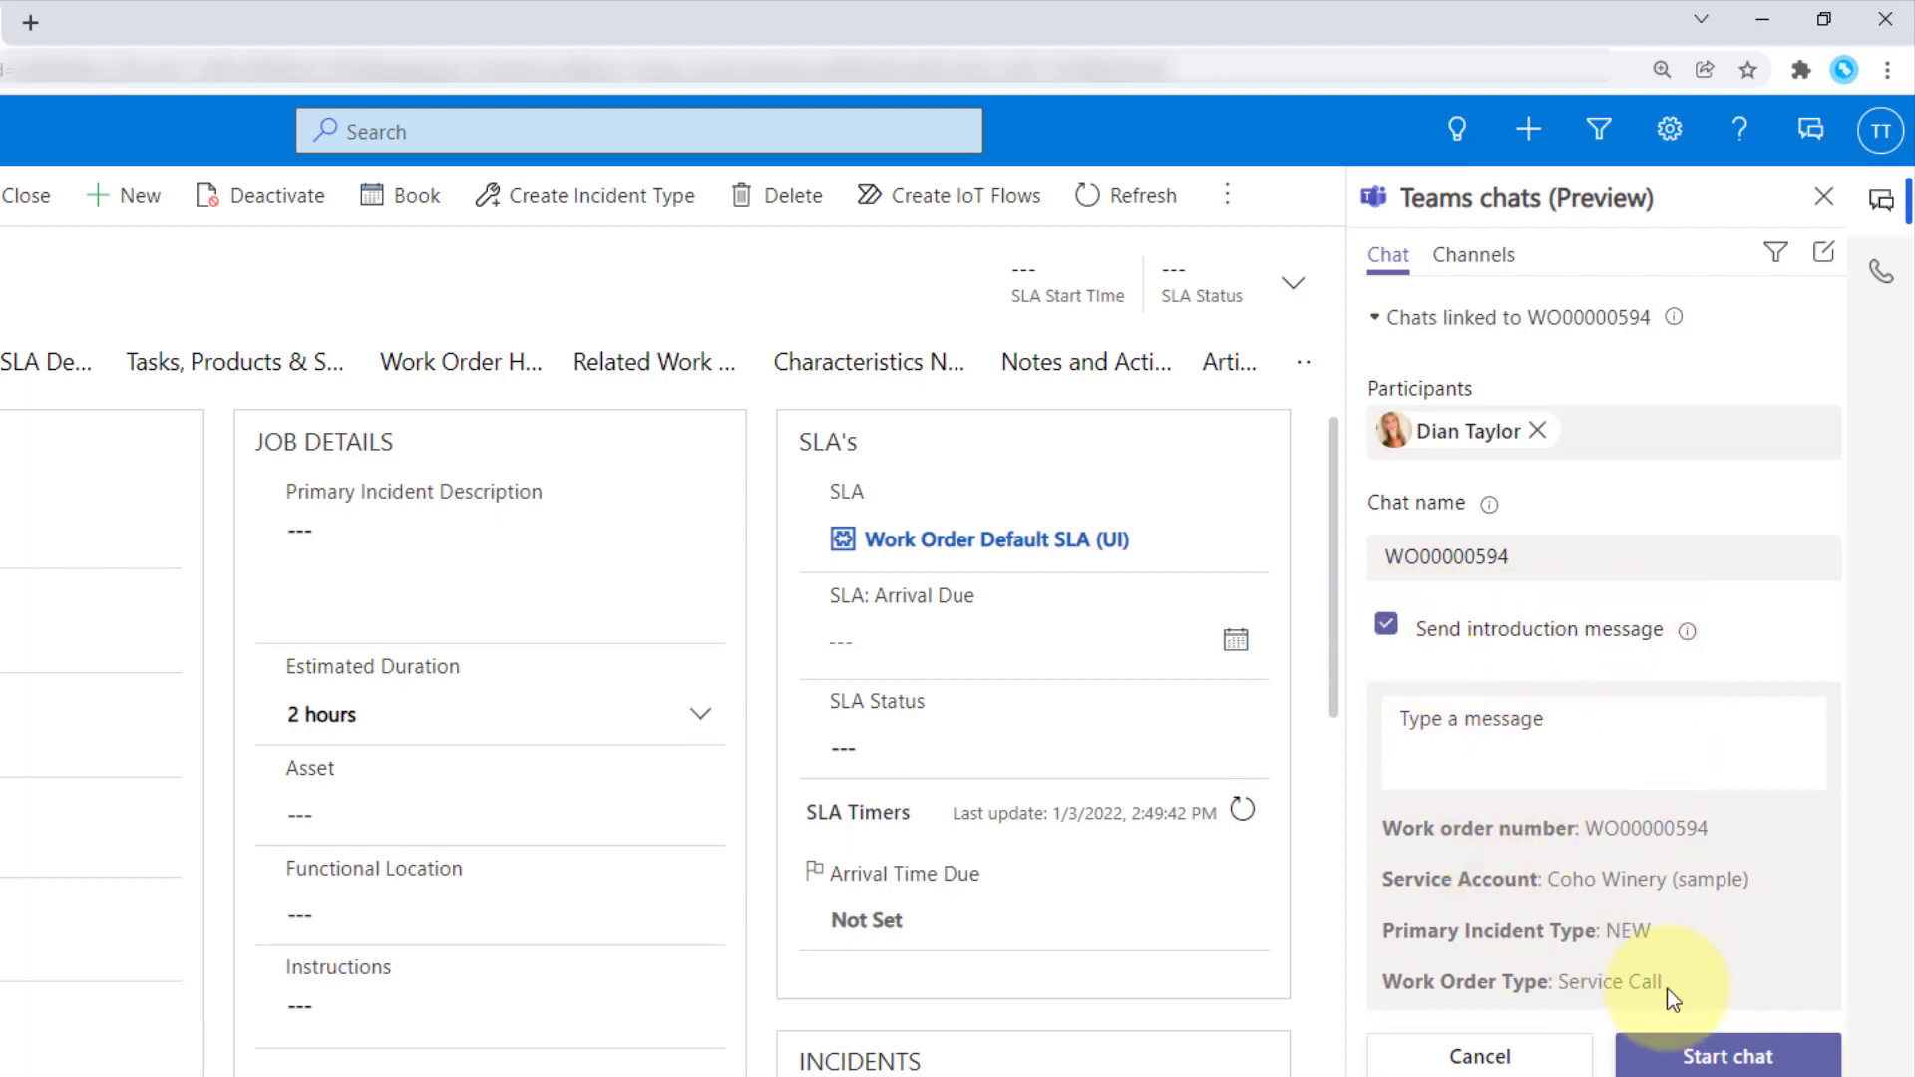
Review the work order fields in the introduction message and start the linked chat without adding message text.
drag(1685, 985, 1386, 804)
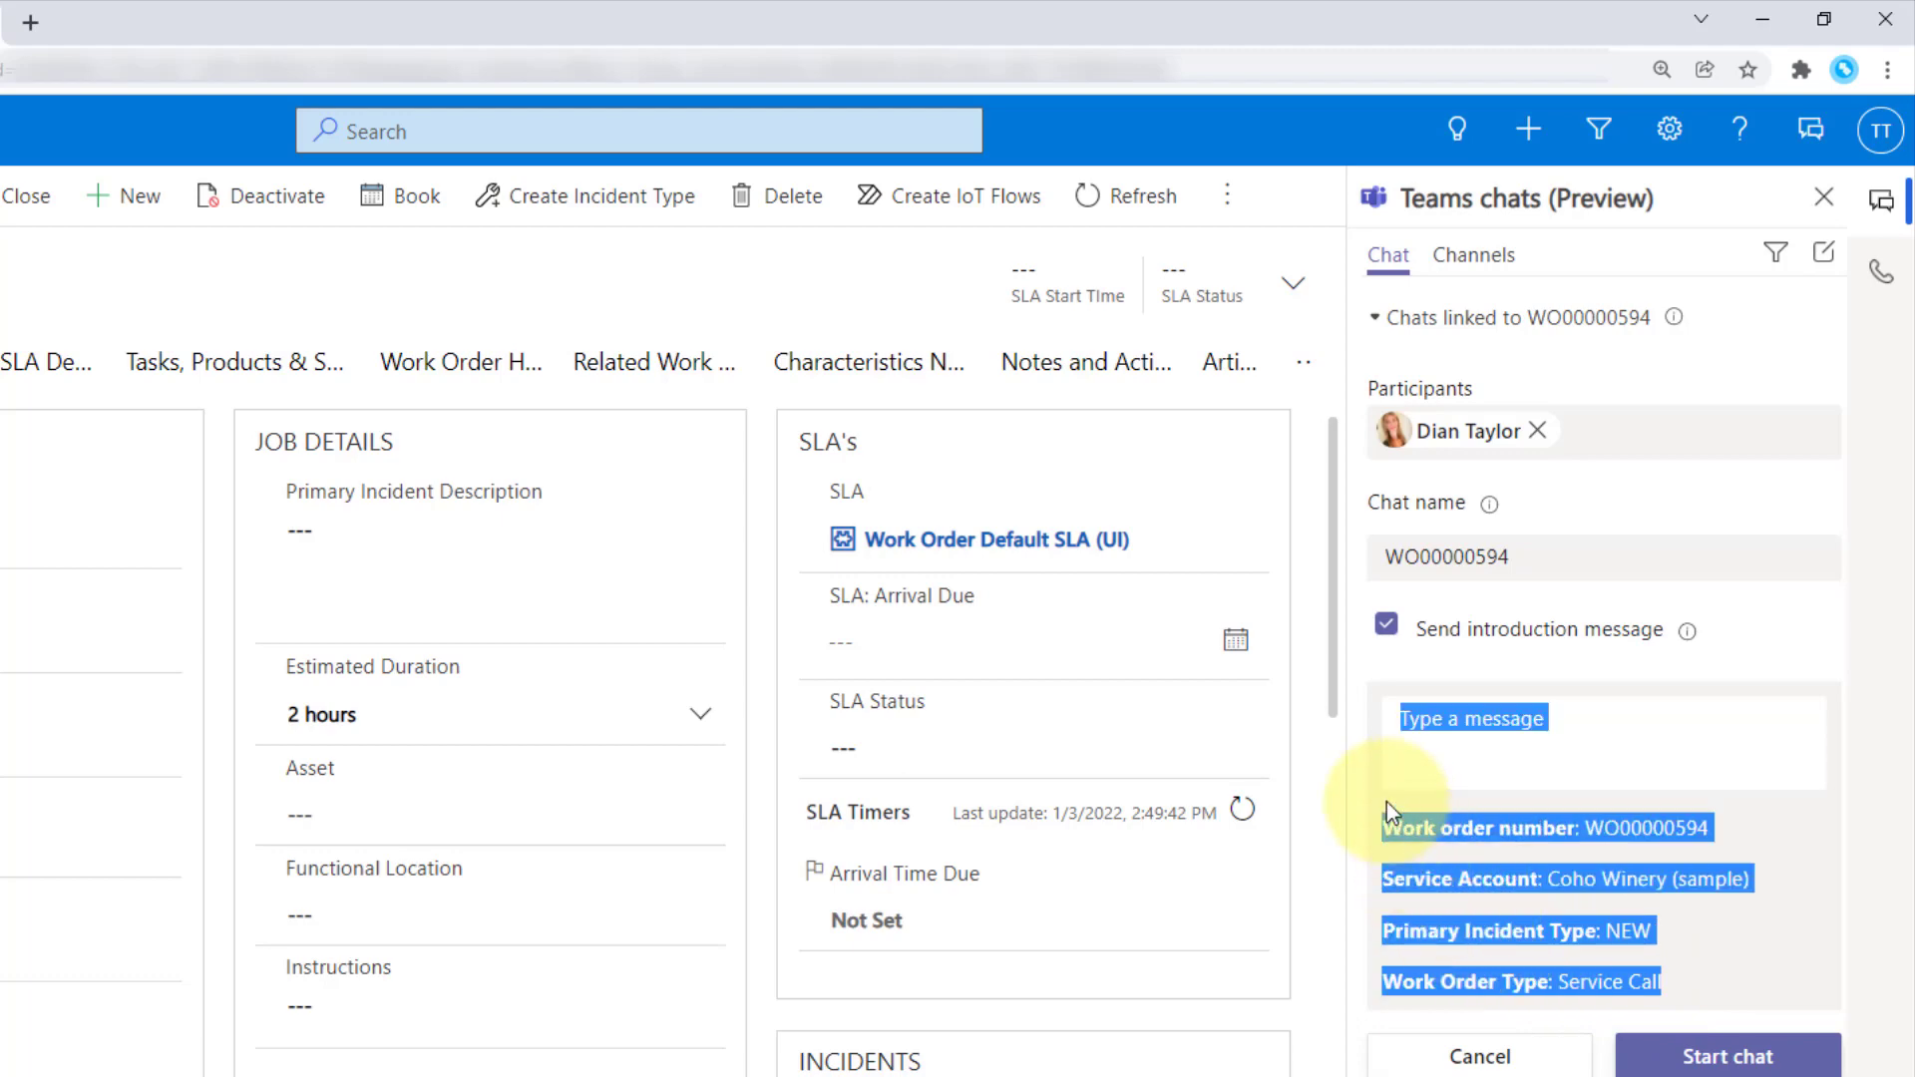
click(1682, 753)
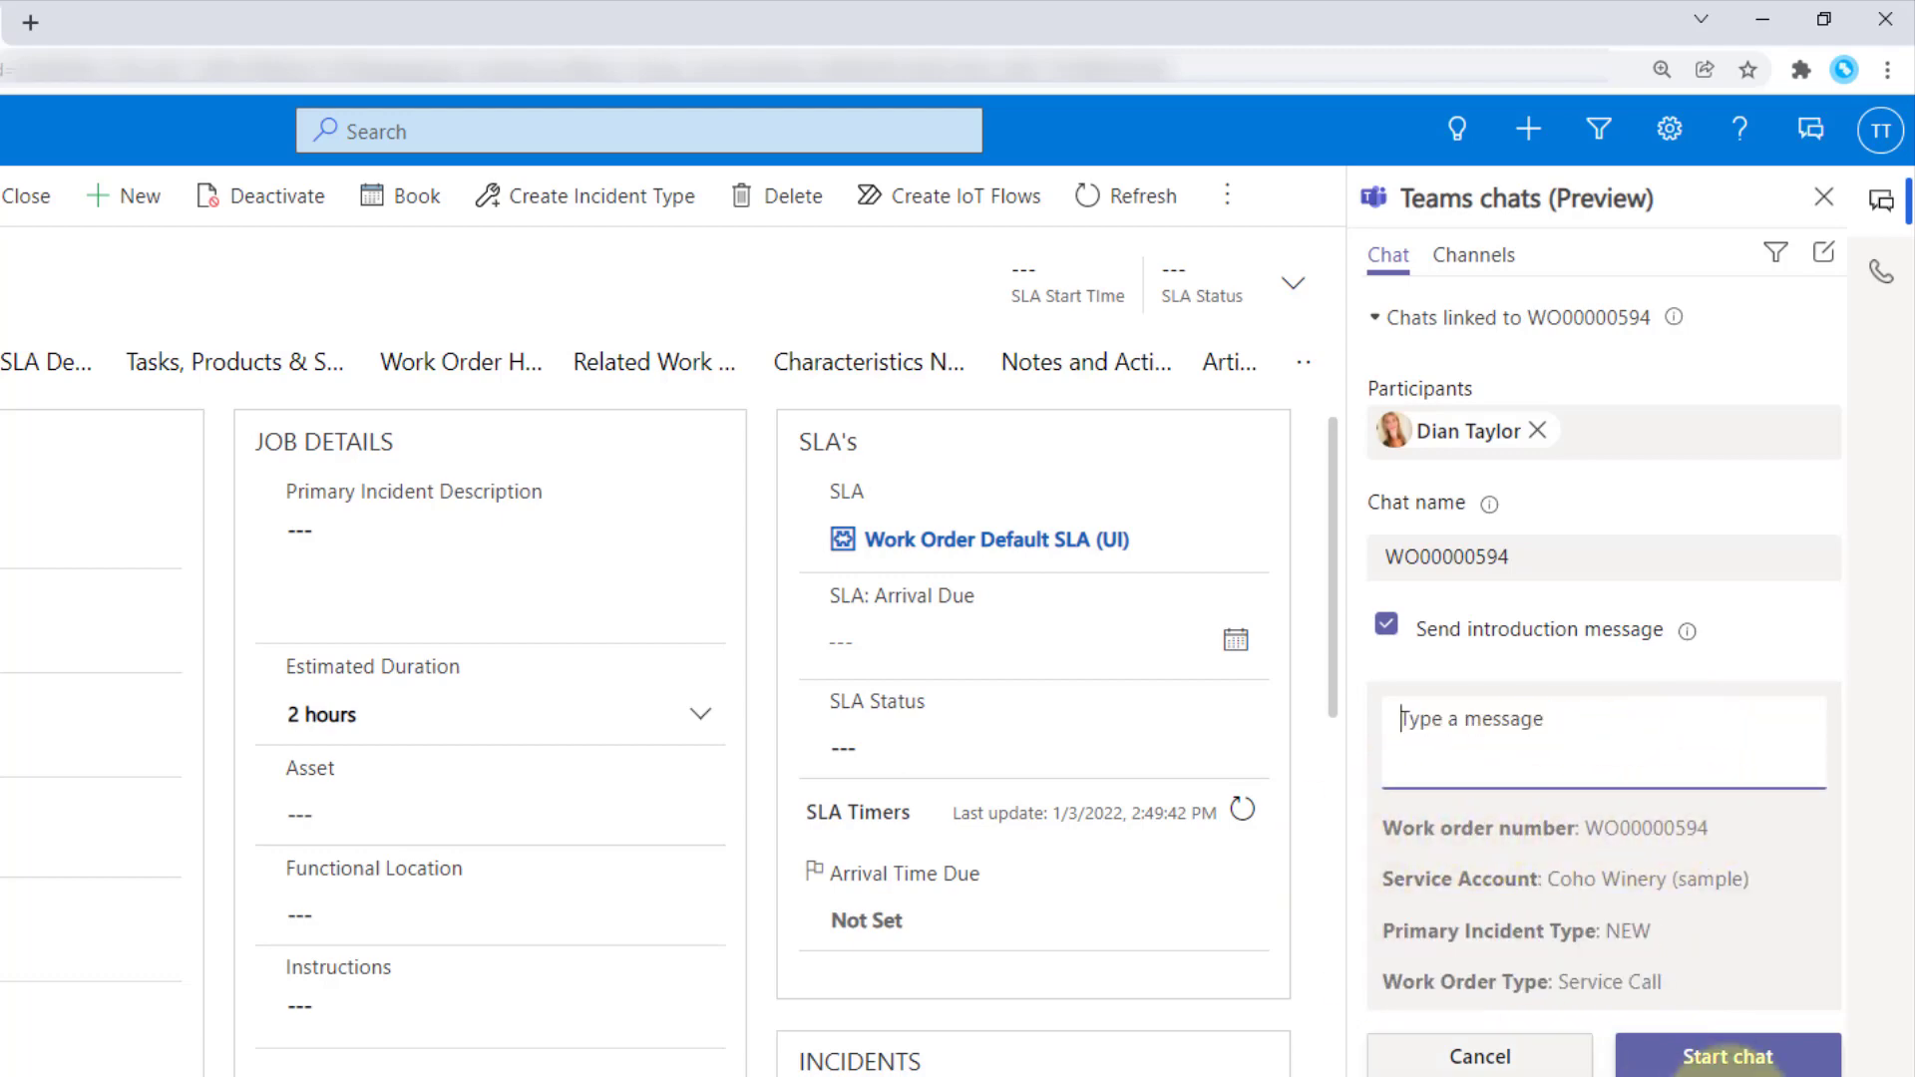
click(1745, 1052)
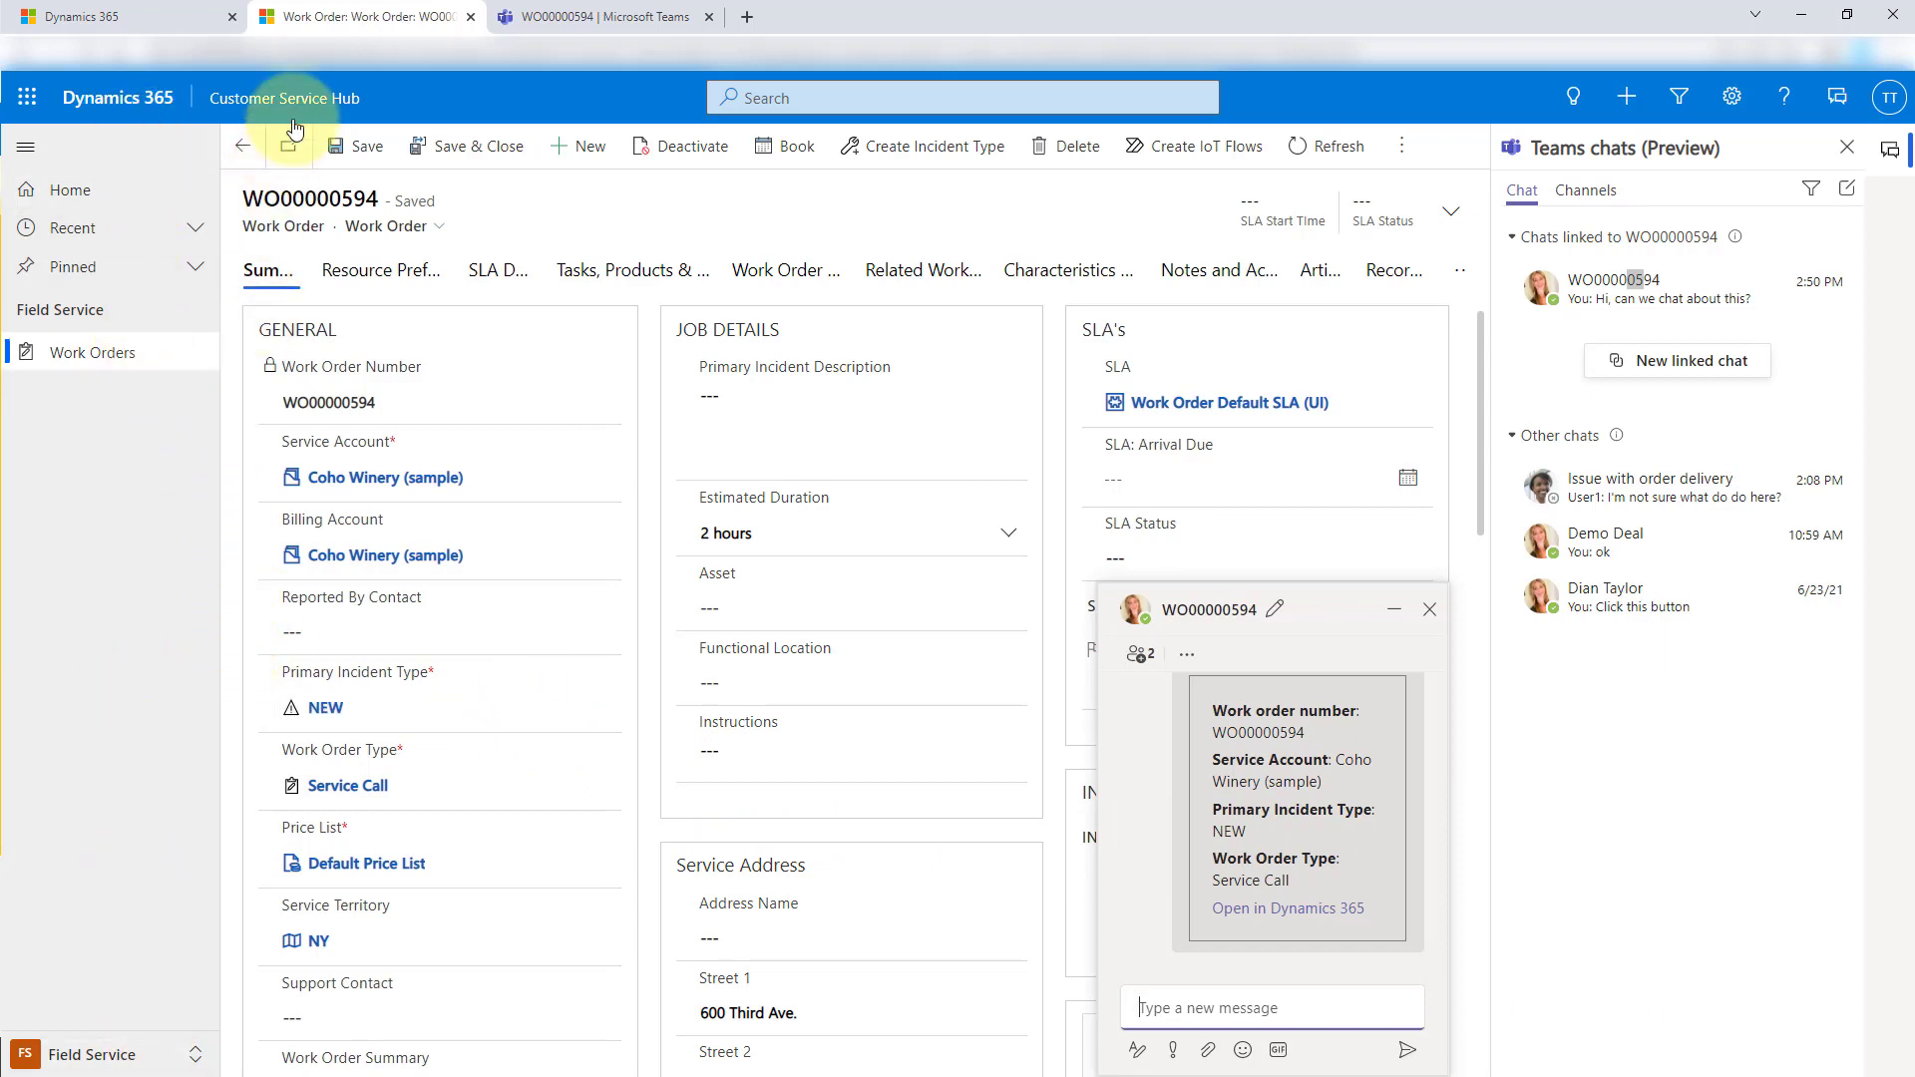
Return to the Collaboration settings in the Service Management area and close the open chat and the Teams chats pane.
click(90, 1049)
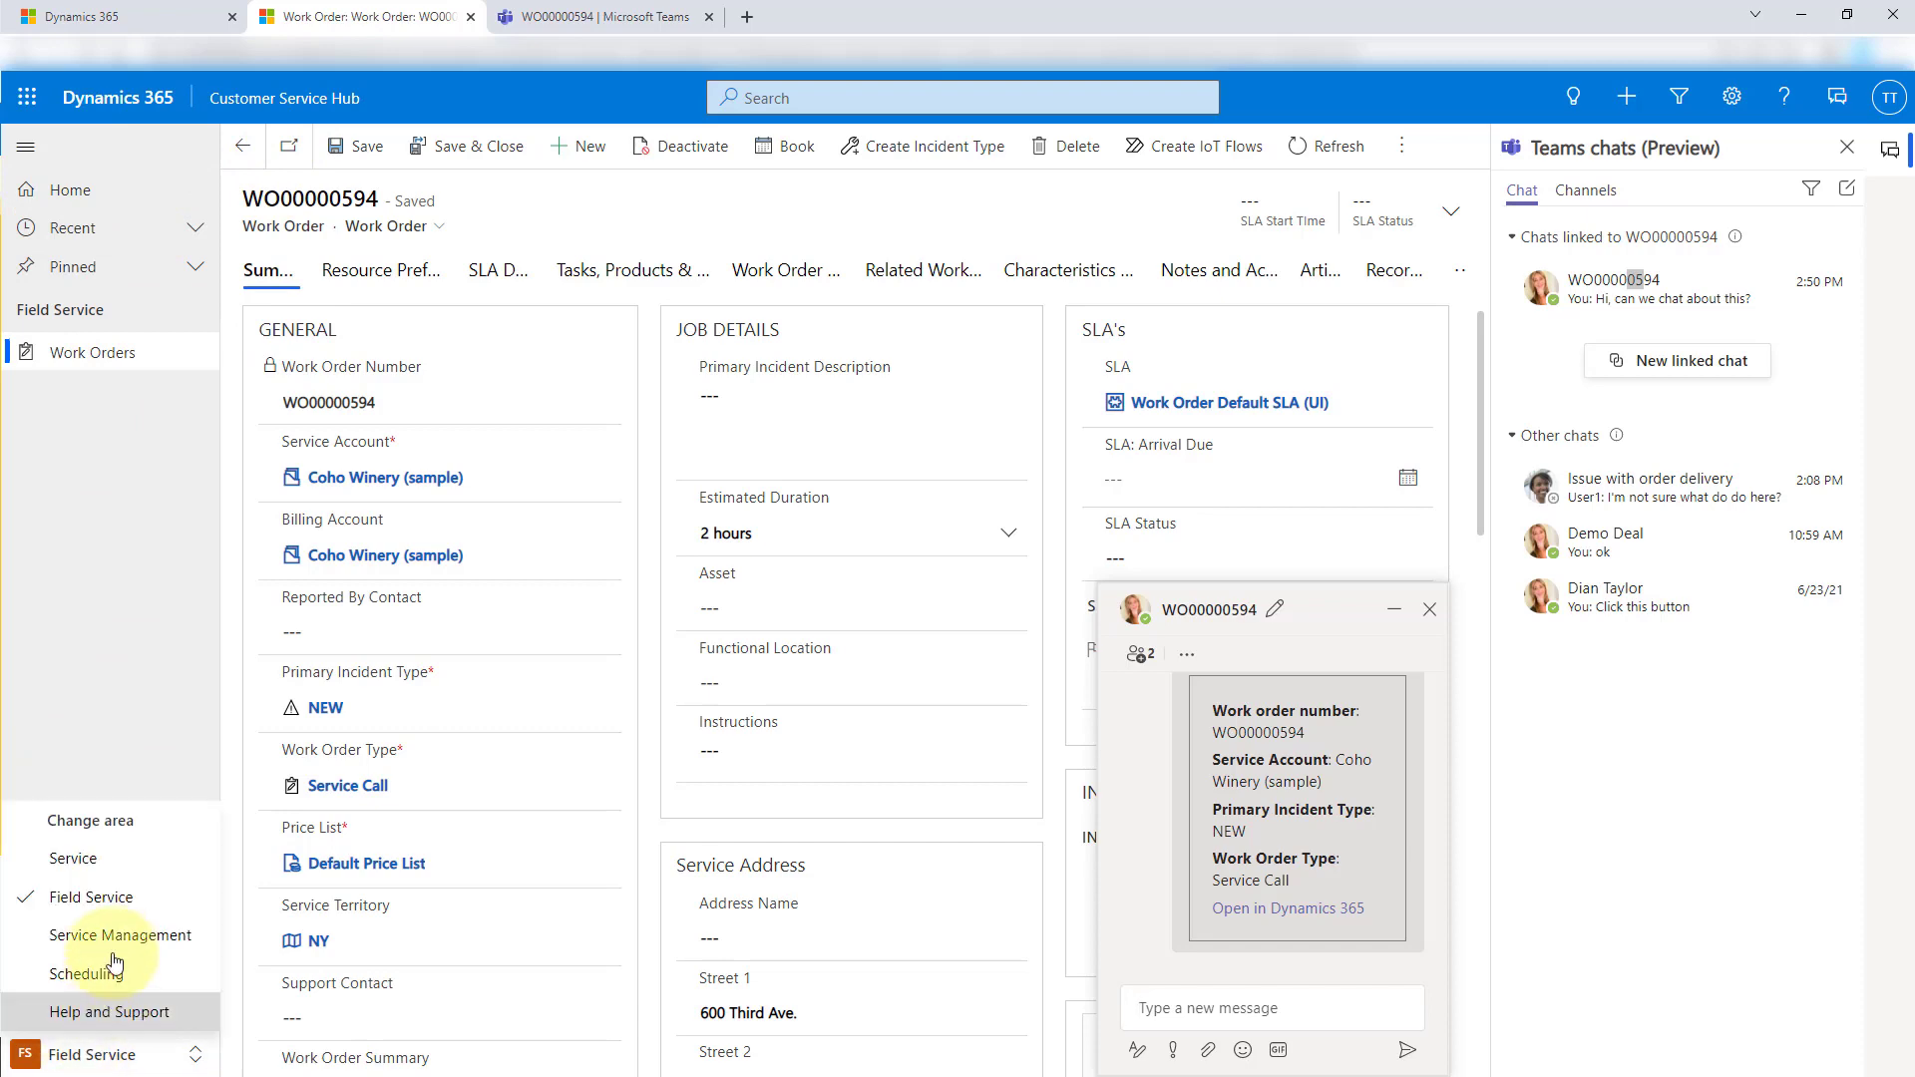
click(139, 932)
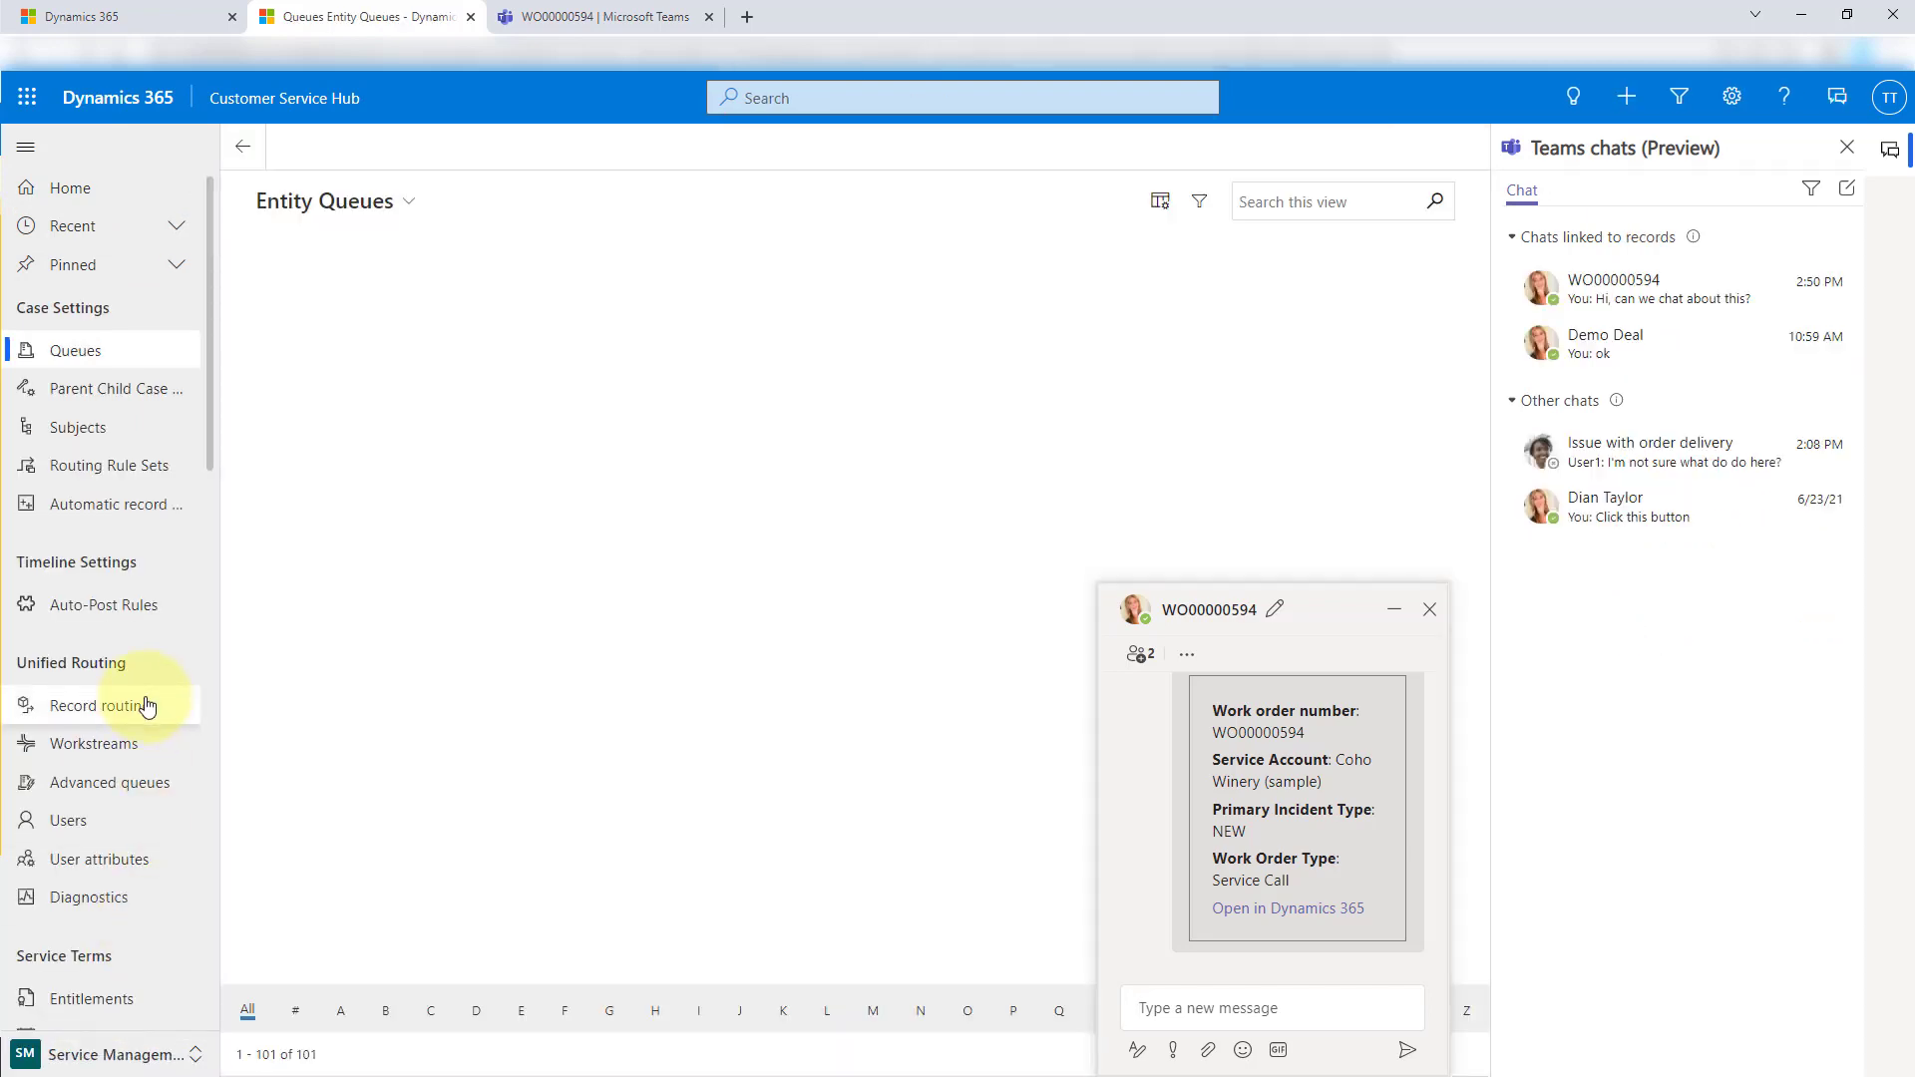
scroll(147, 706, down, 10)
scroll(147, 706, down, 2)
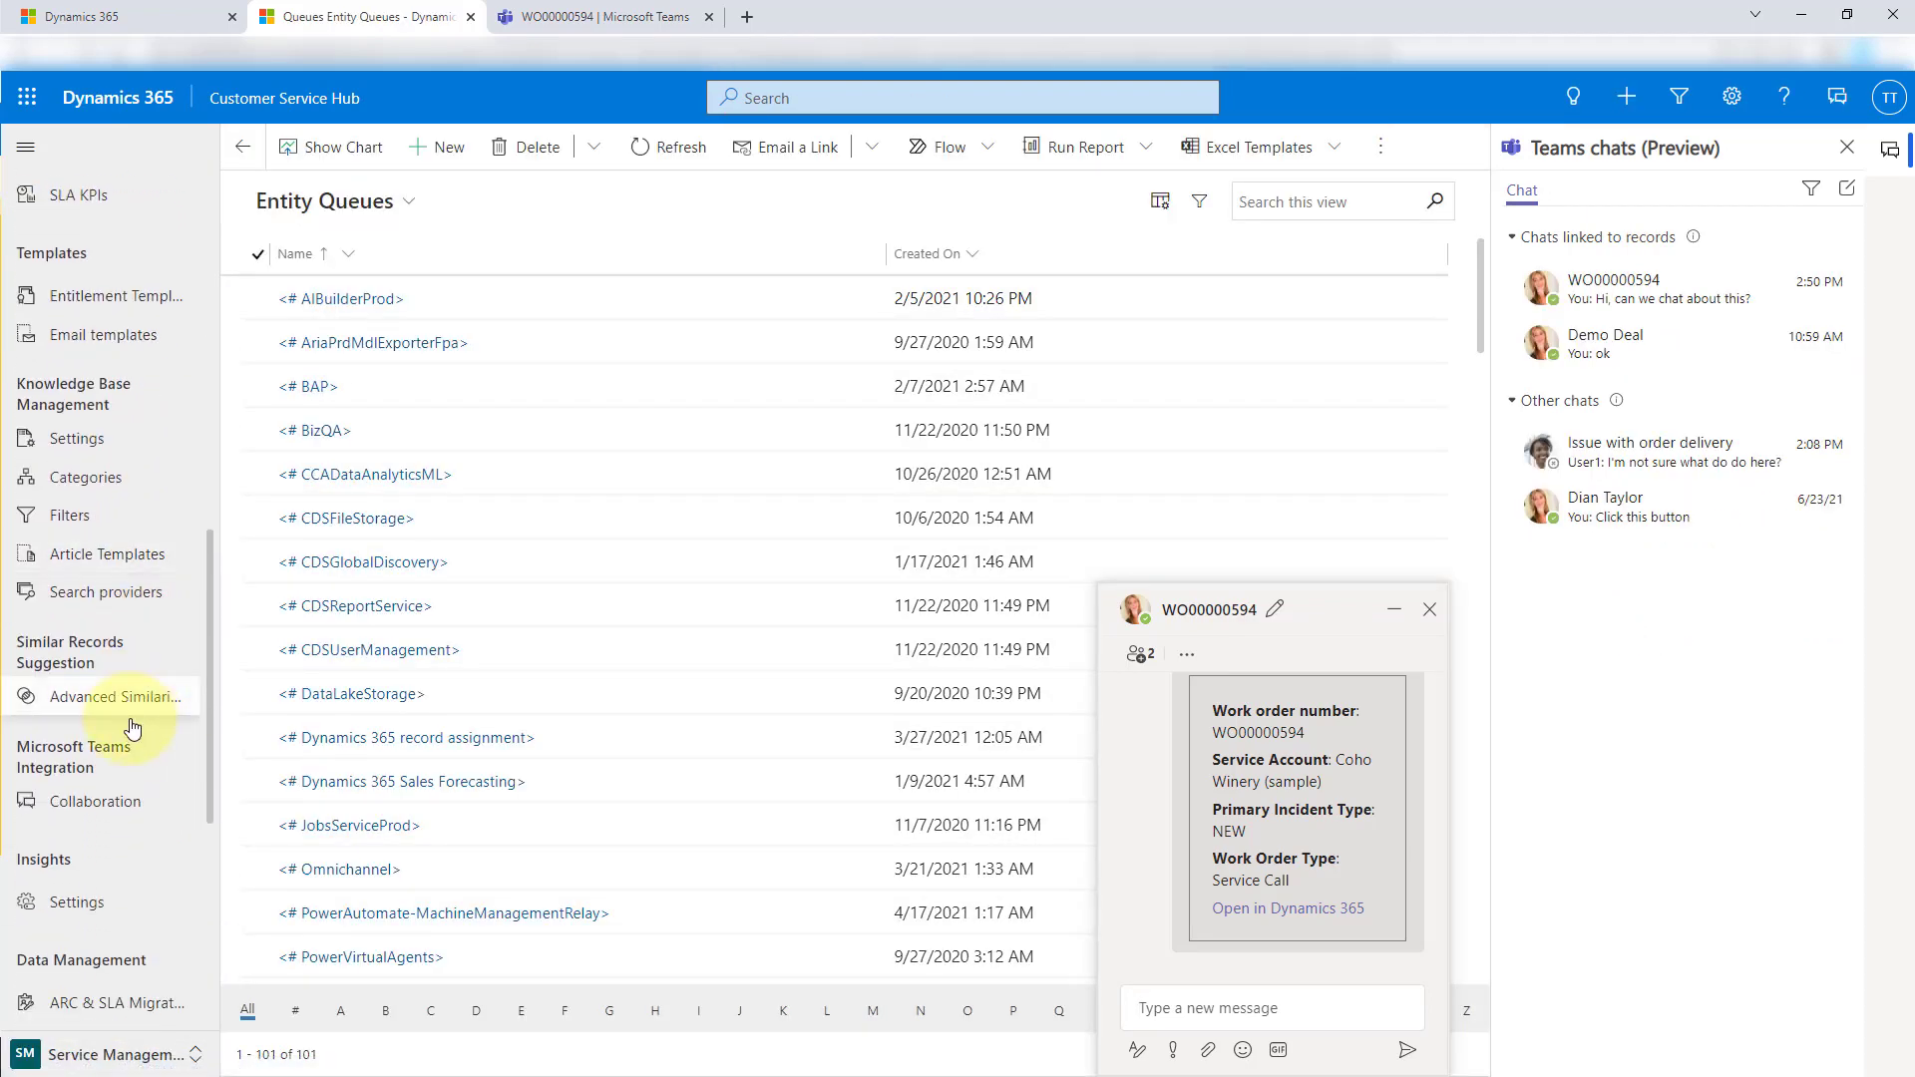
click(100, 801)
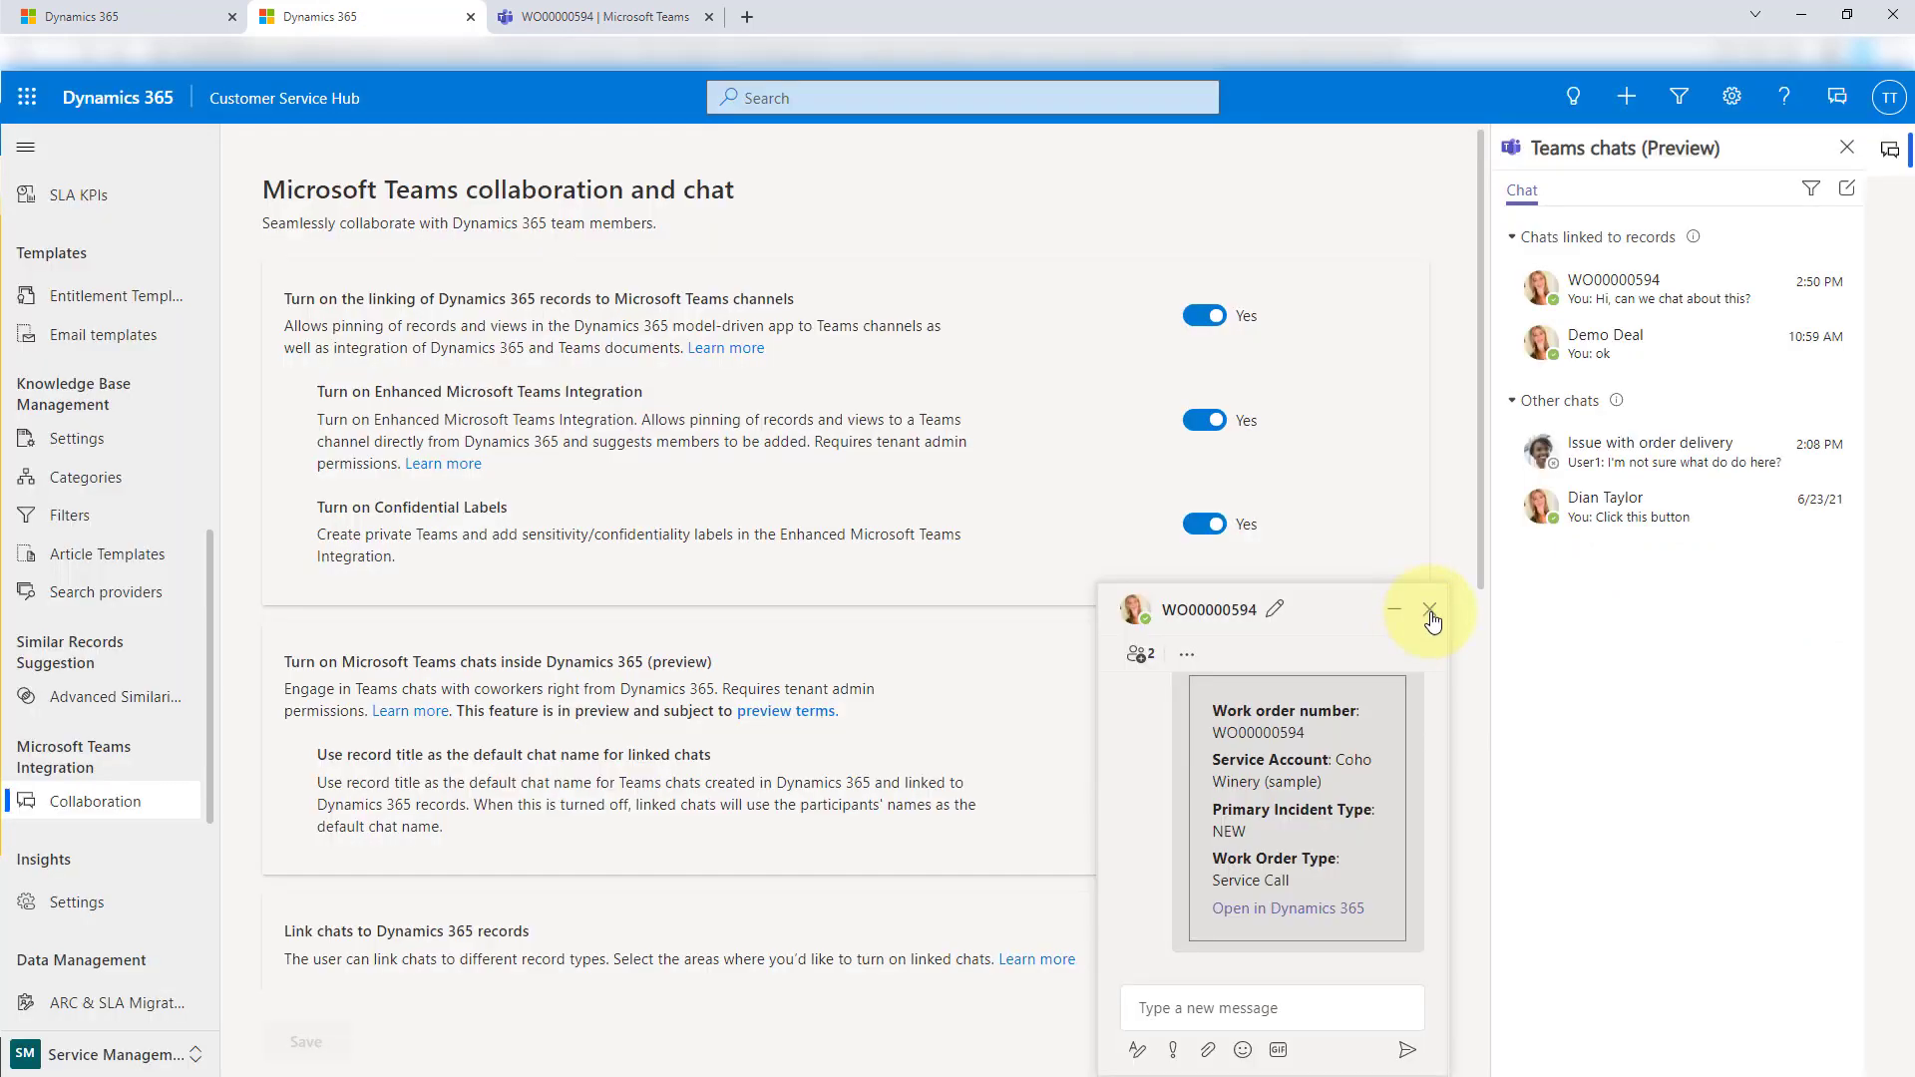
click(1429, 609)
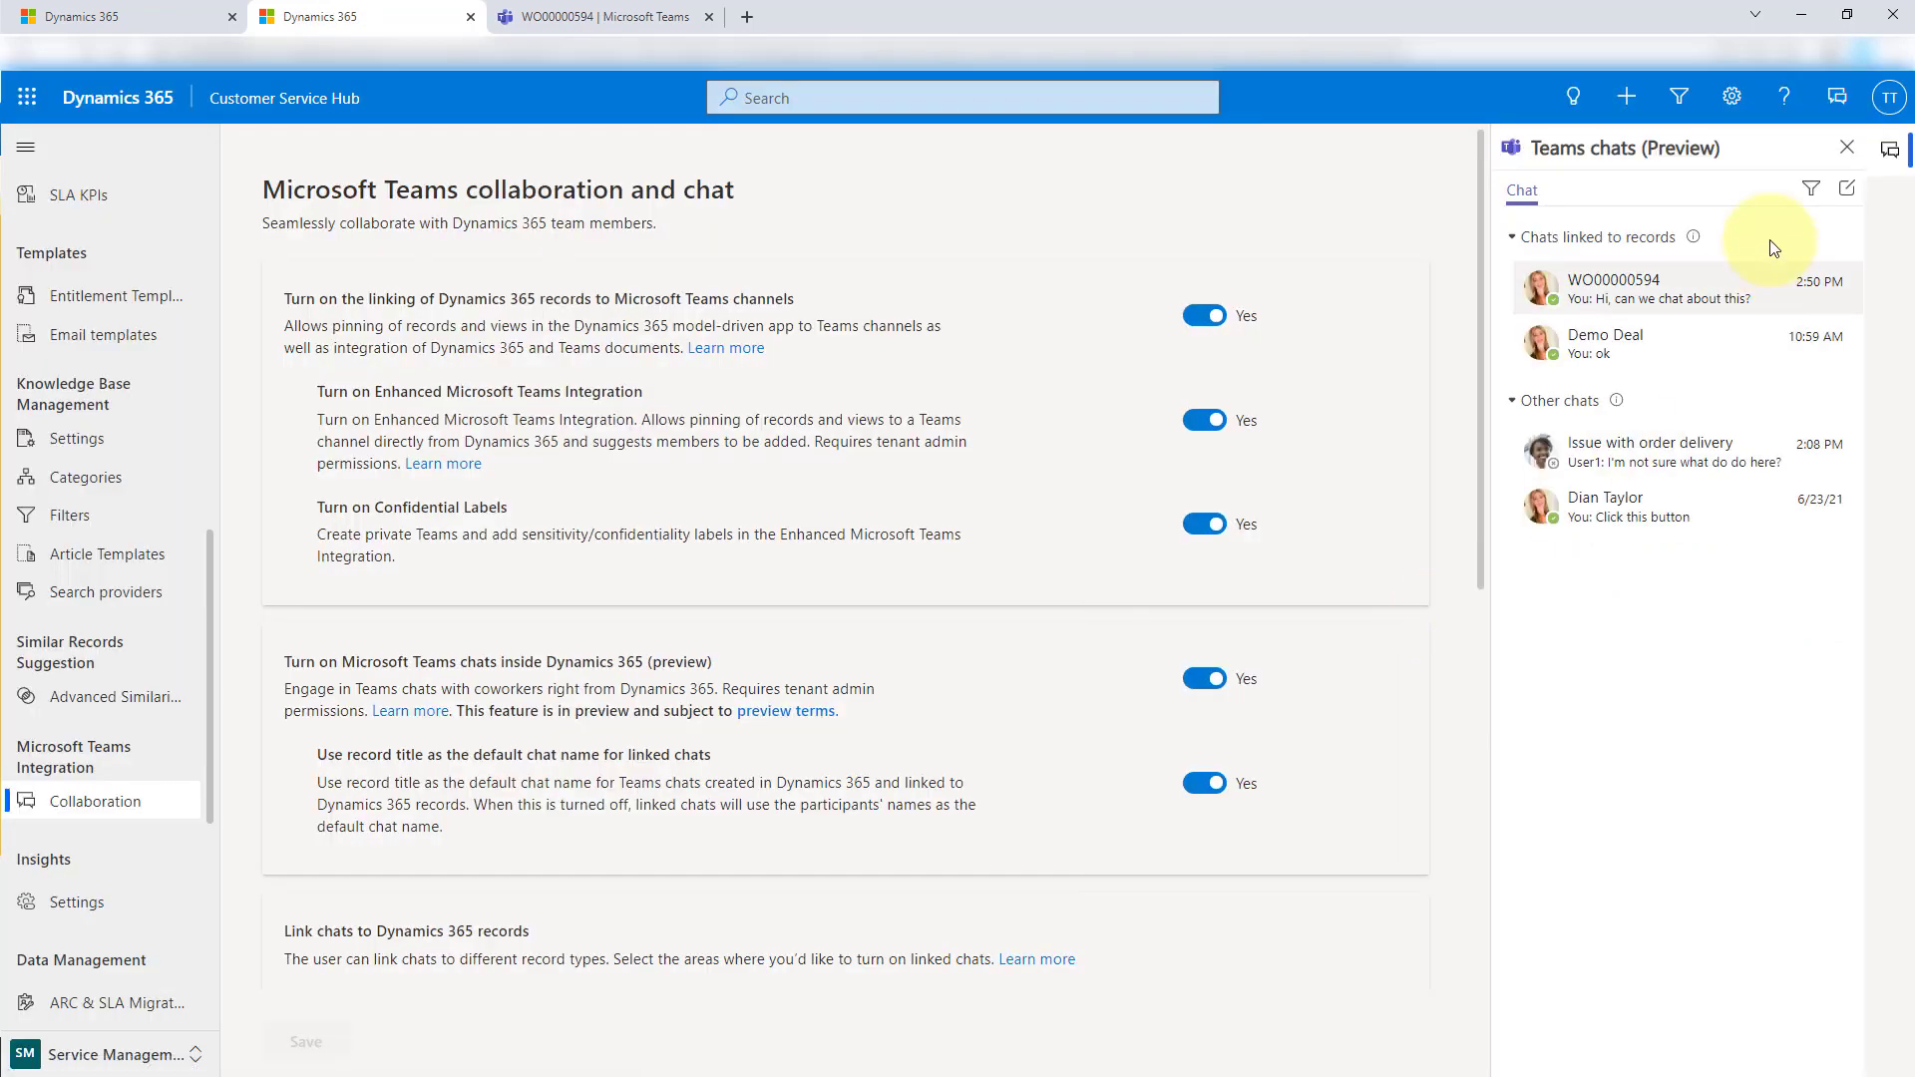
click(1846, 148)
Open the linked chat settings for Work Order, examine the rules-based suggested contacts and their order, and close the settings.
scroll(892, 539, down, 5)
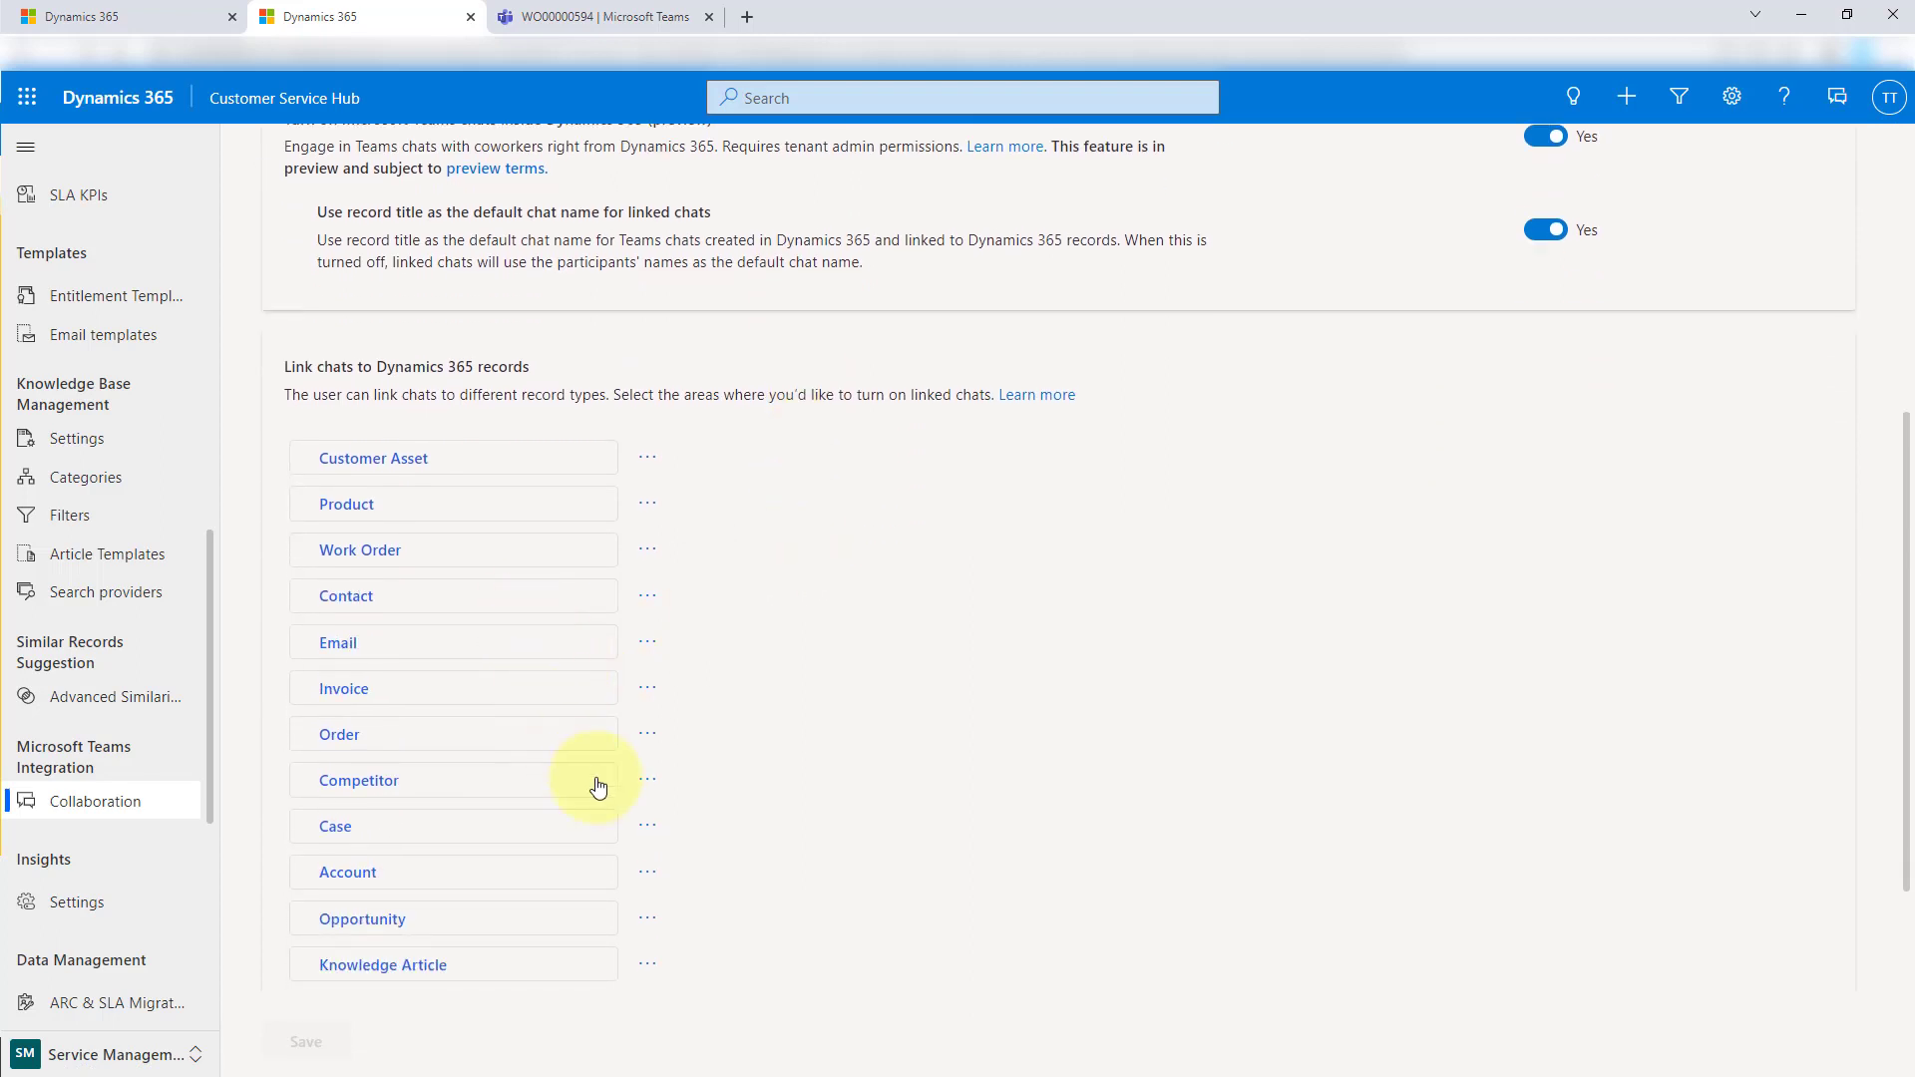
click(647, 548)
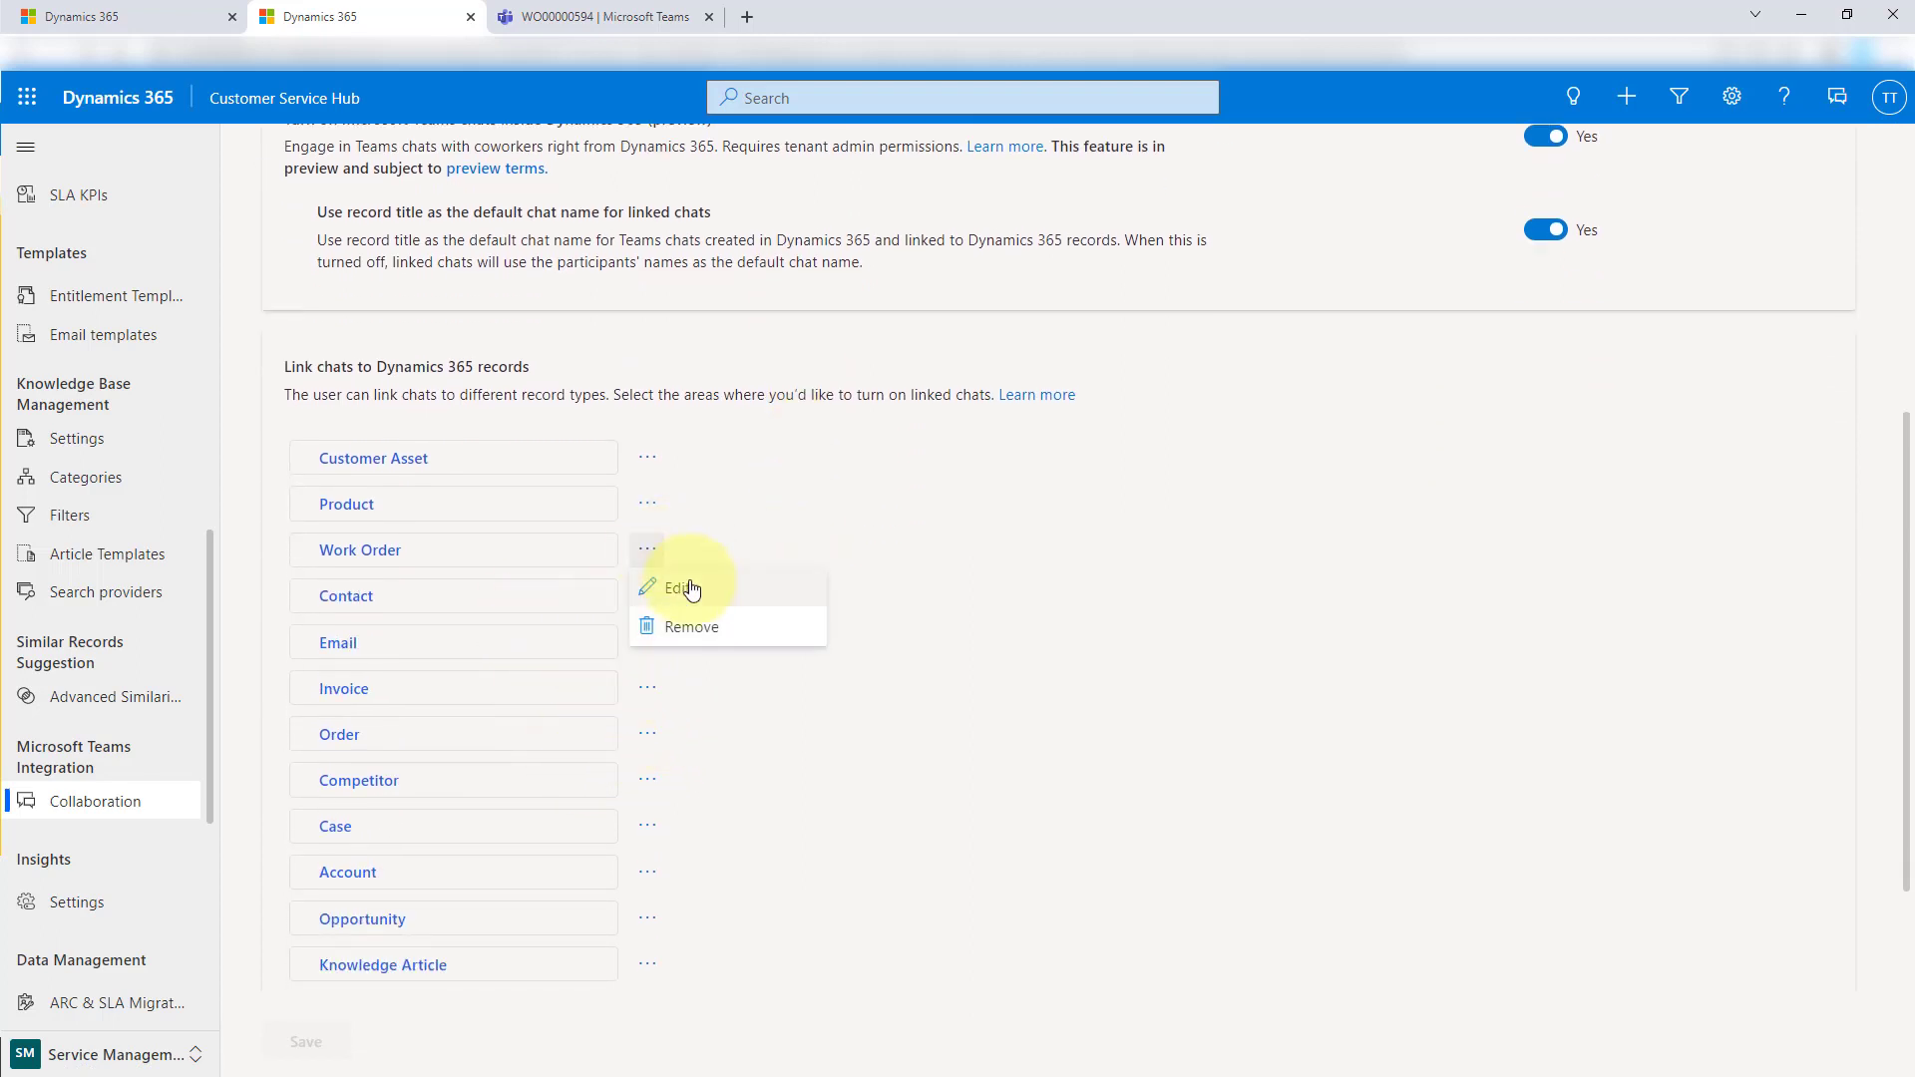
click(688, 588)
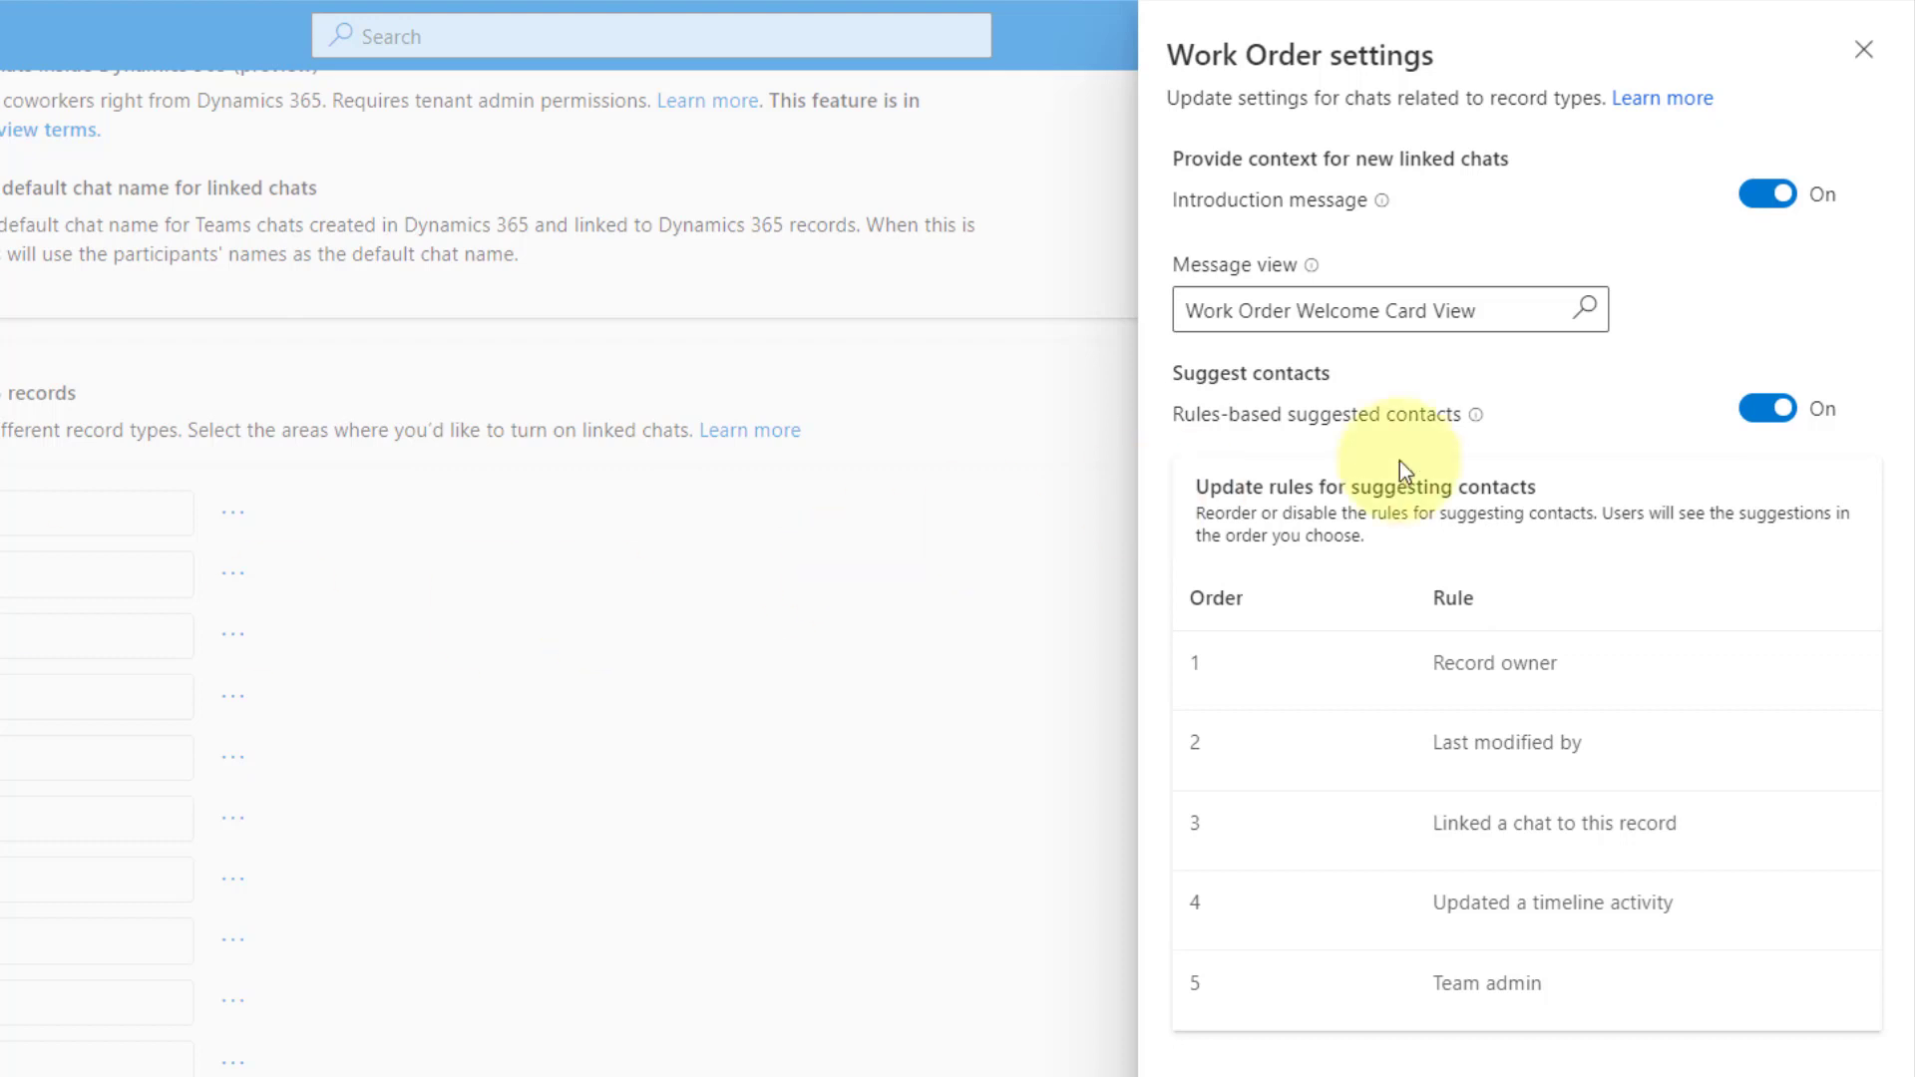
mouse_move(1476, 419)
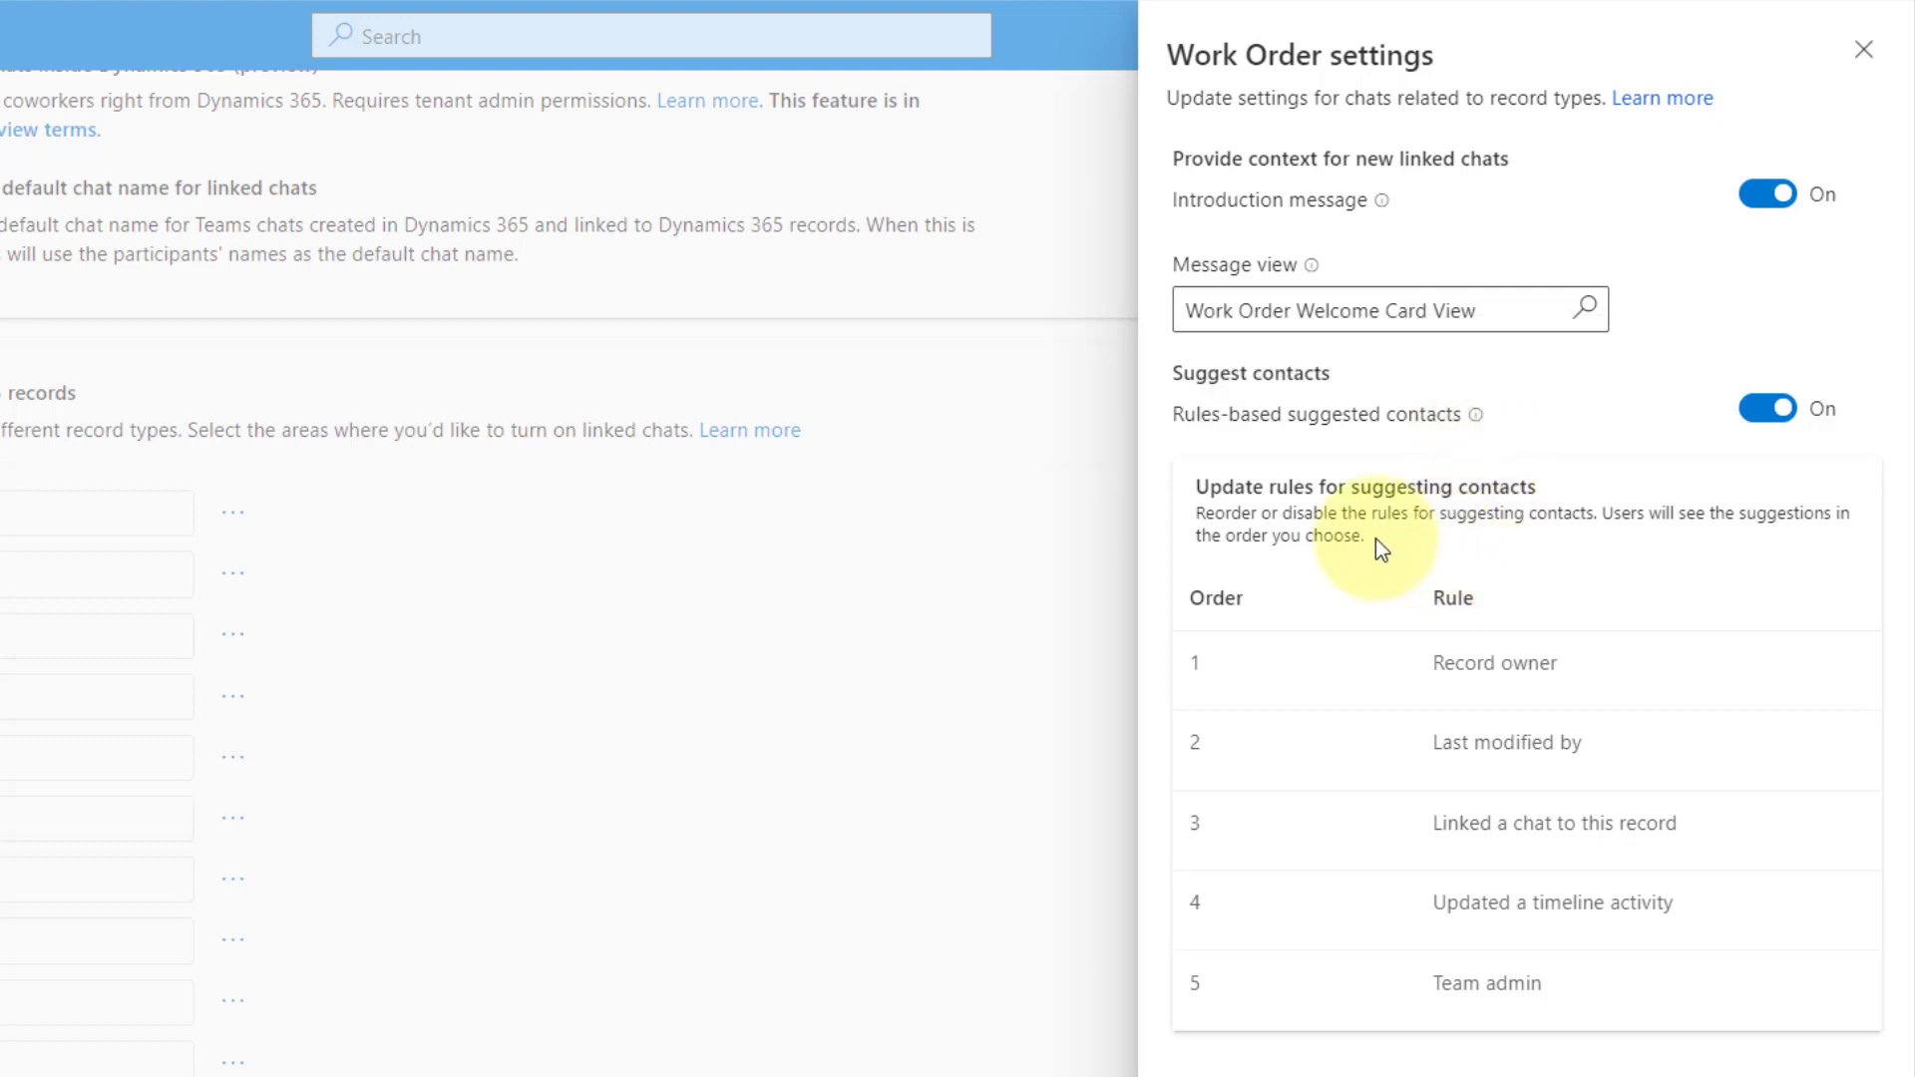
mouse_move(1453, 684)
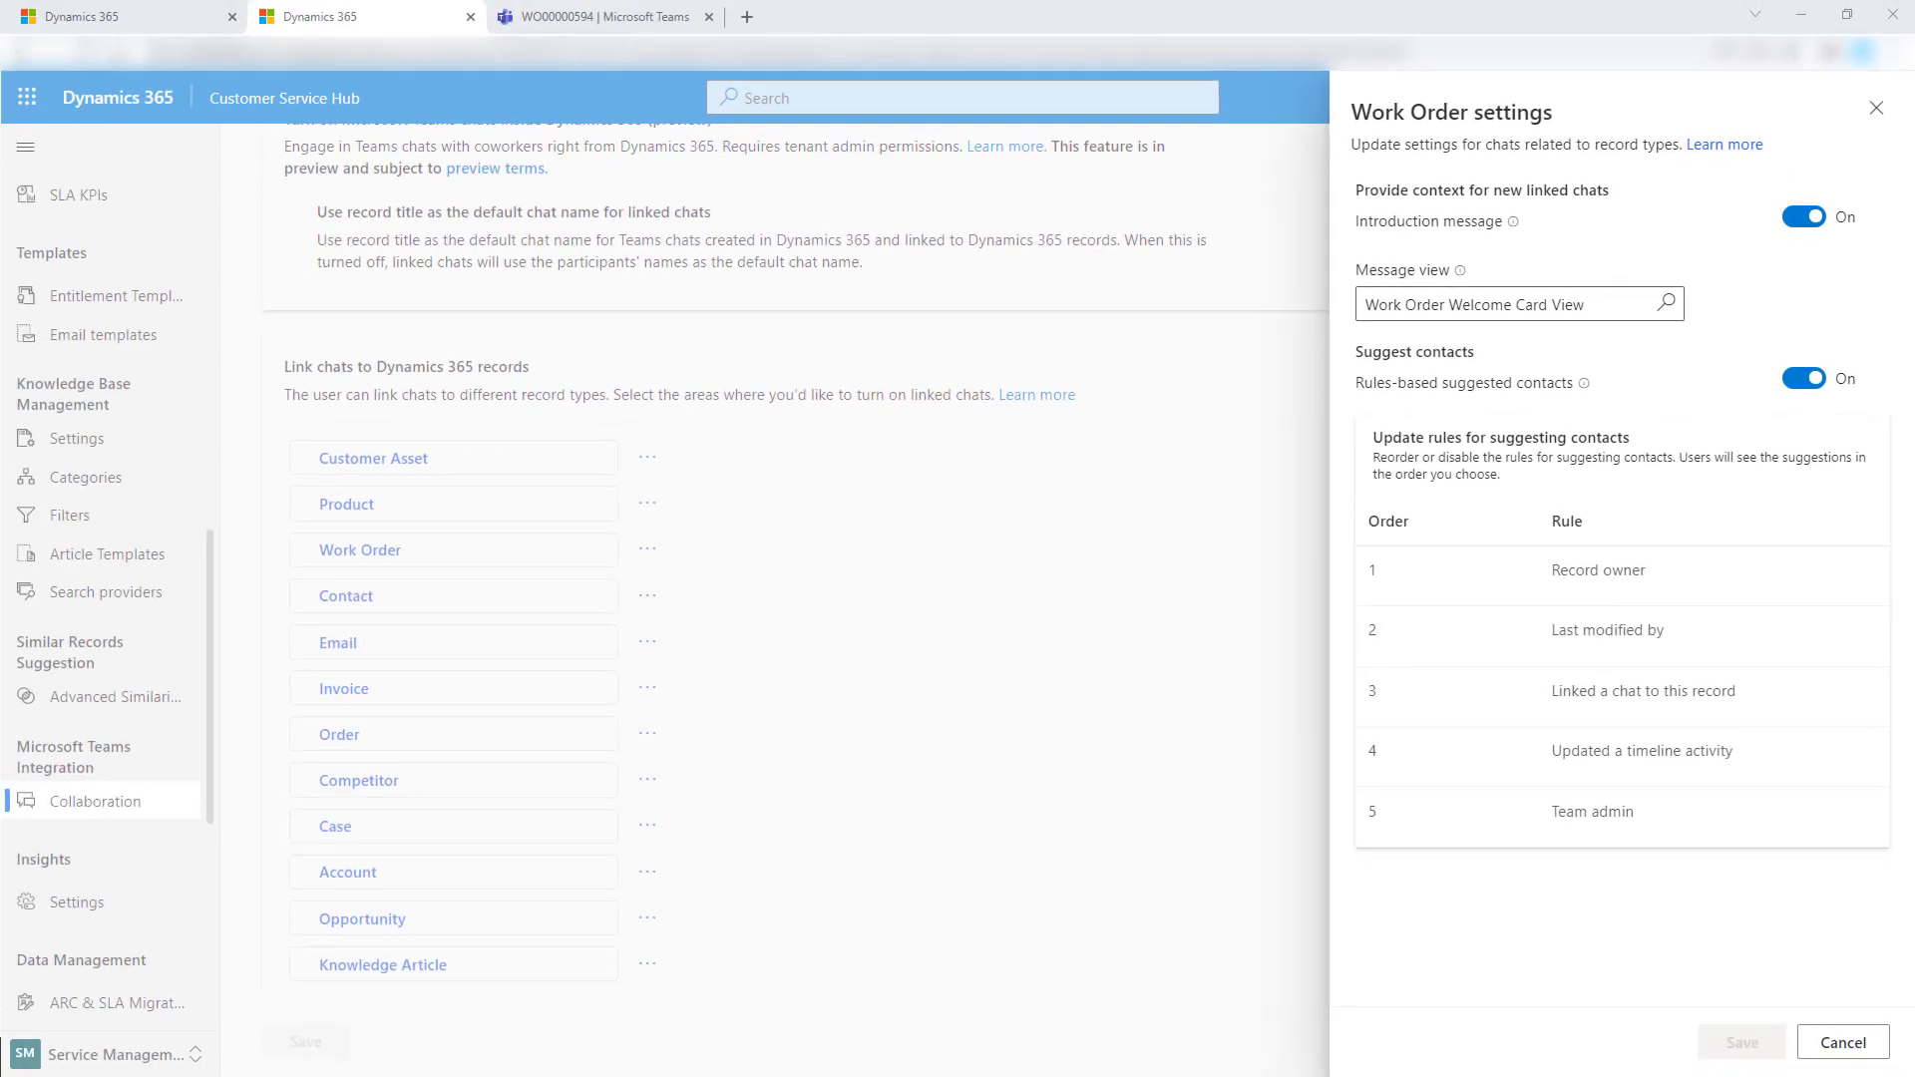
click(1876, 108)
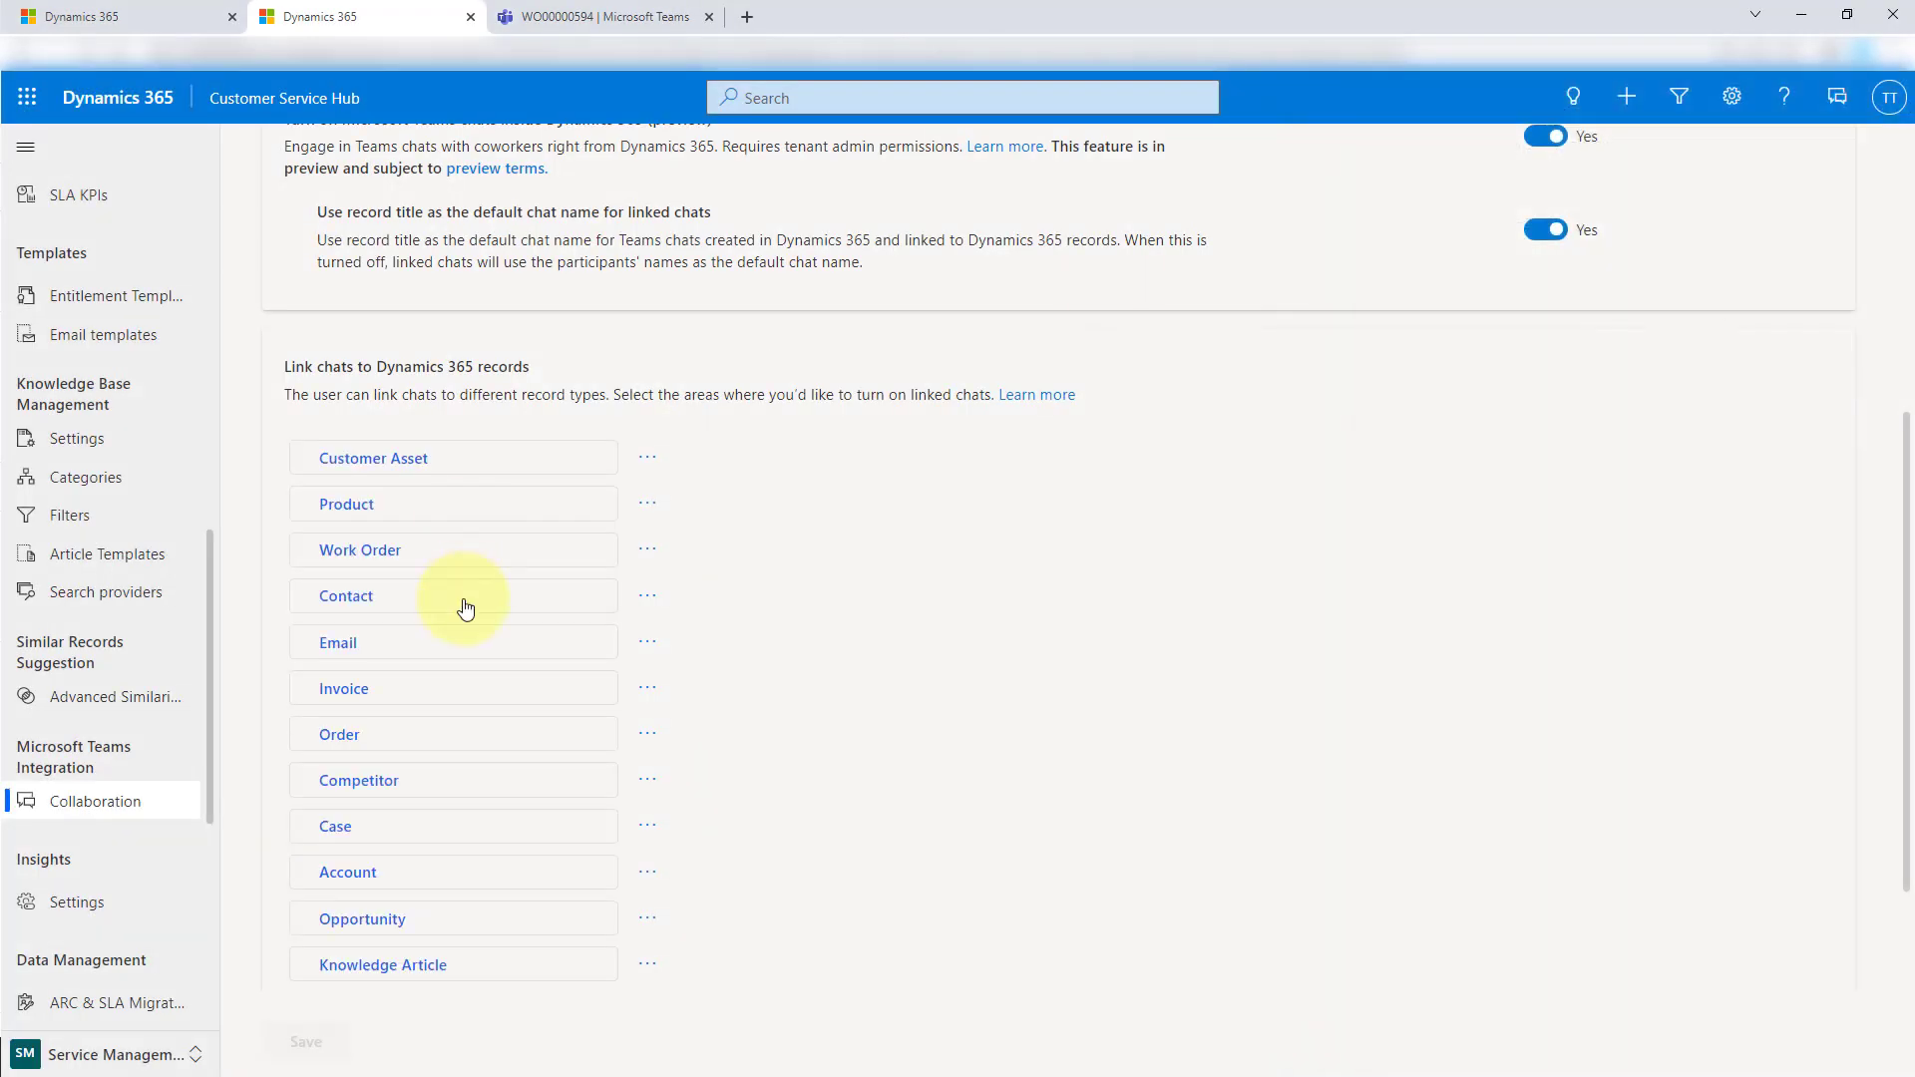
Open the linked chat settings for Case and read the explanation of AI-based suggested contacts.
click(648, 828)
click(680, 863)
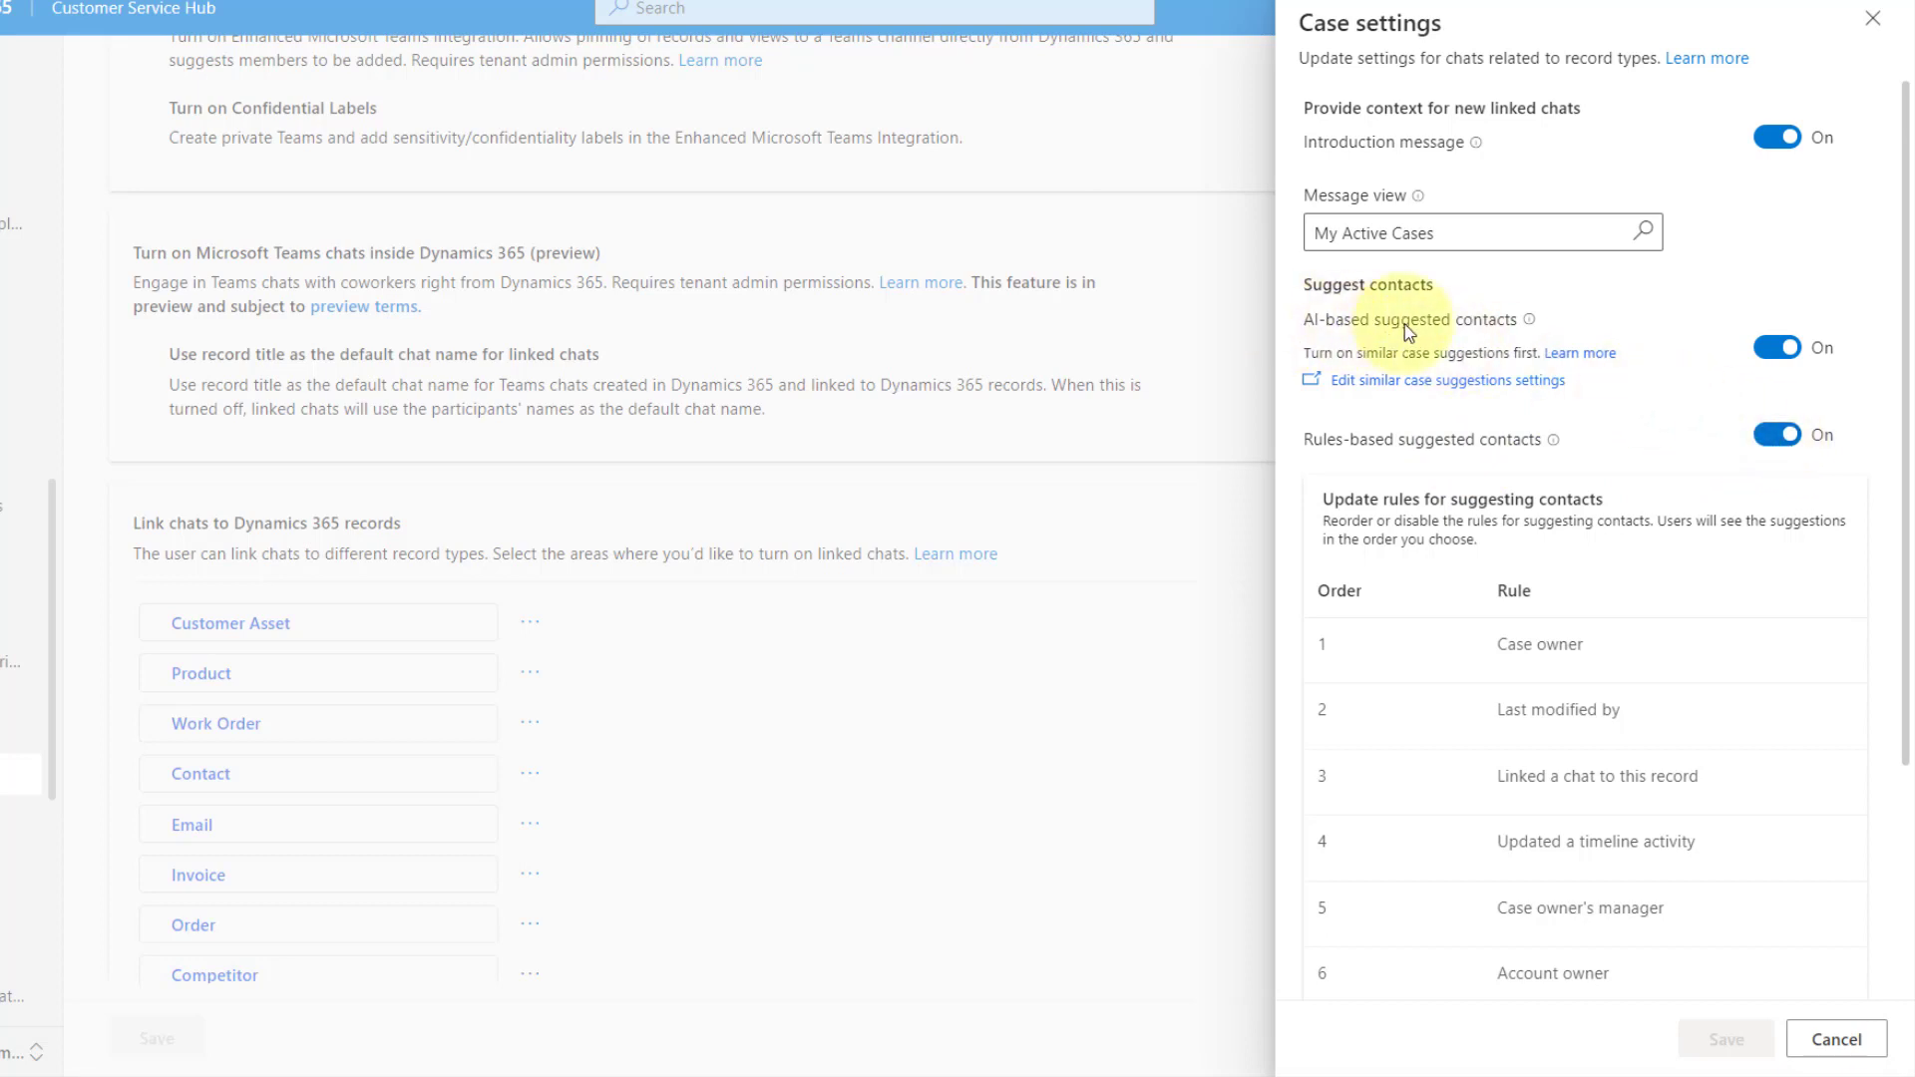
mouse_move(1528, 321)
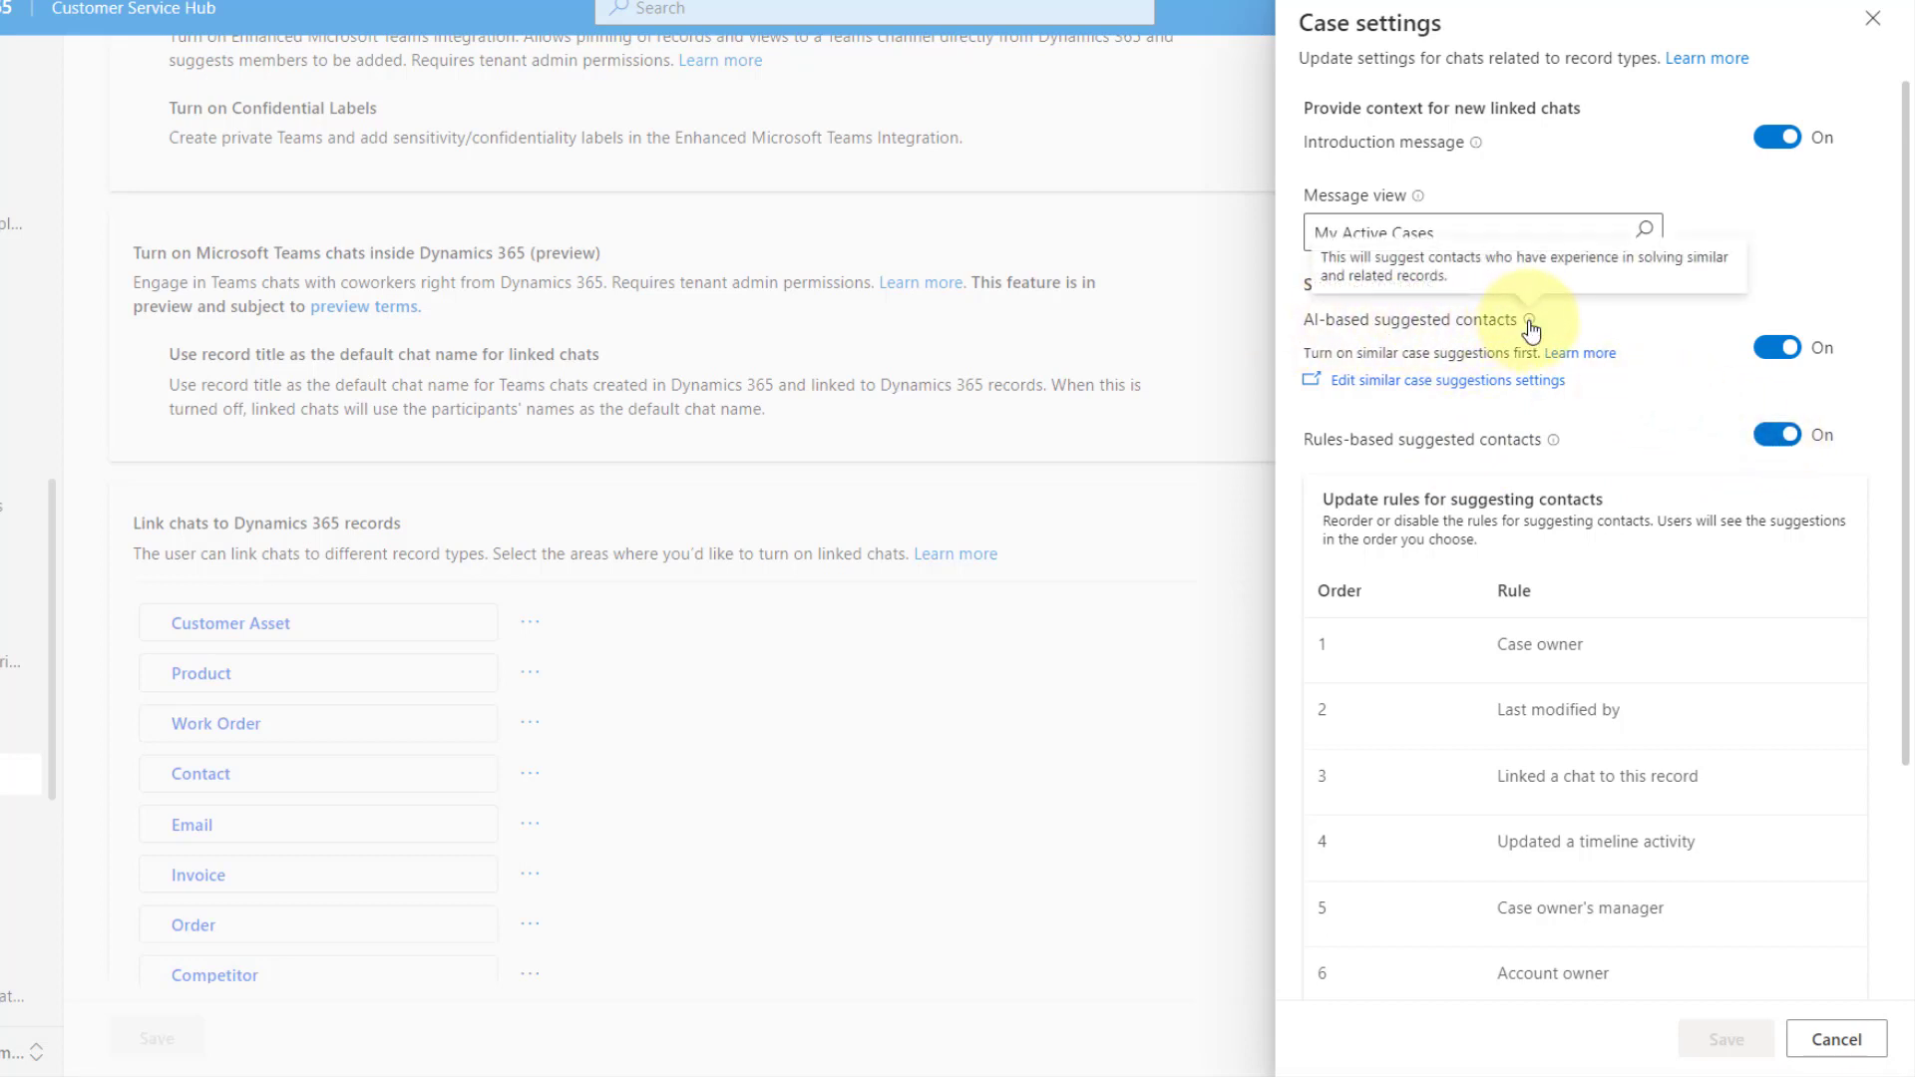